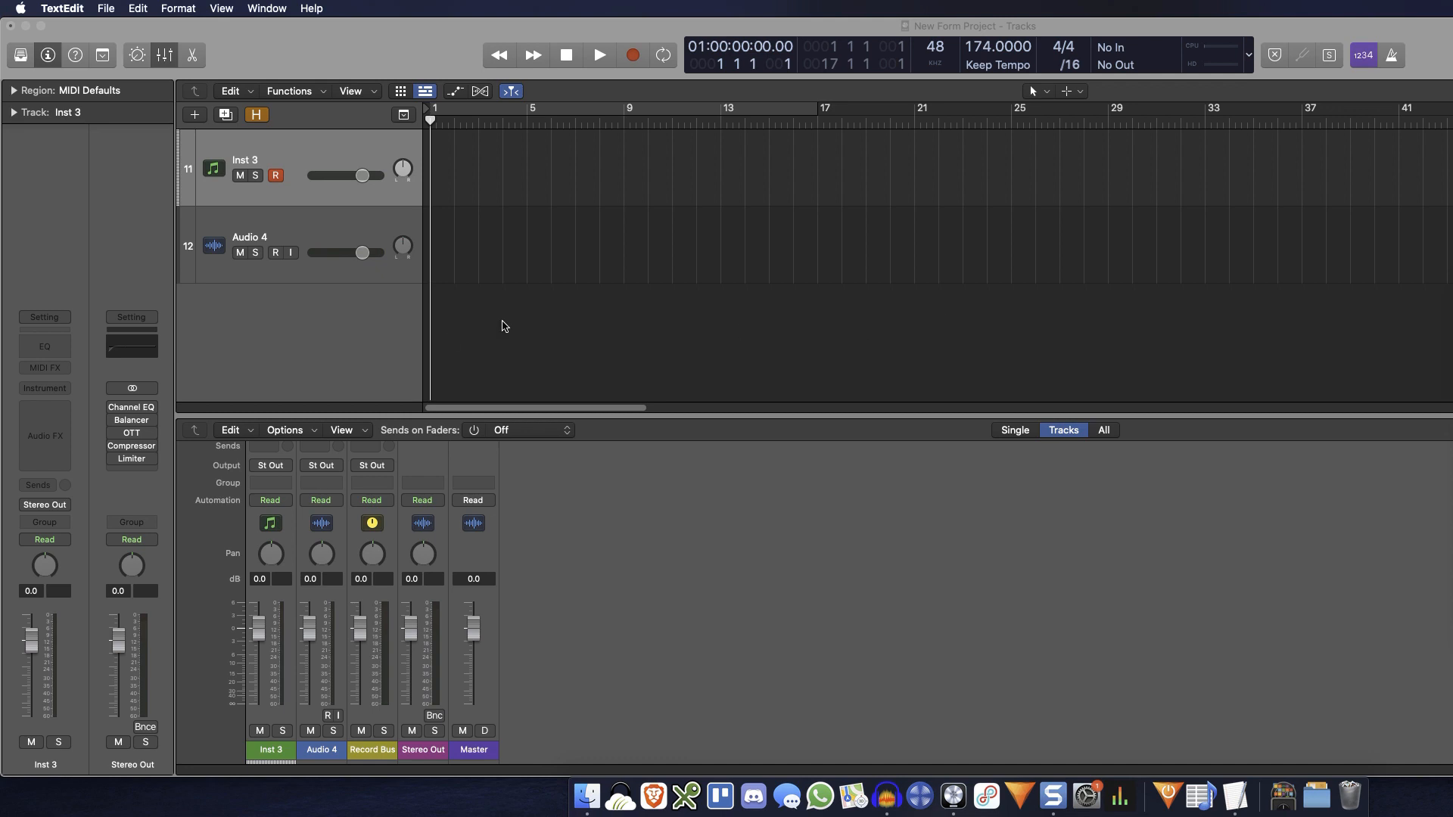
left_click(59, 389)
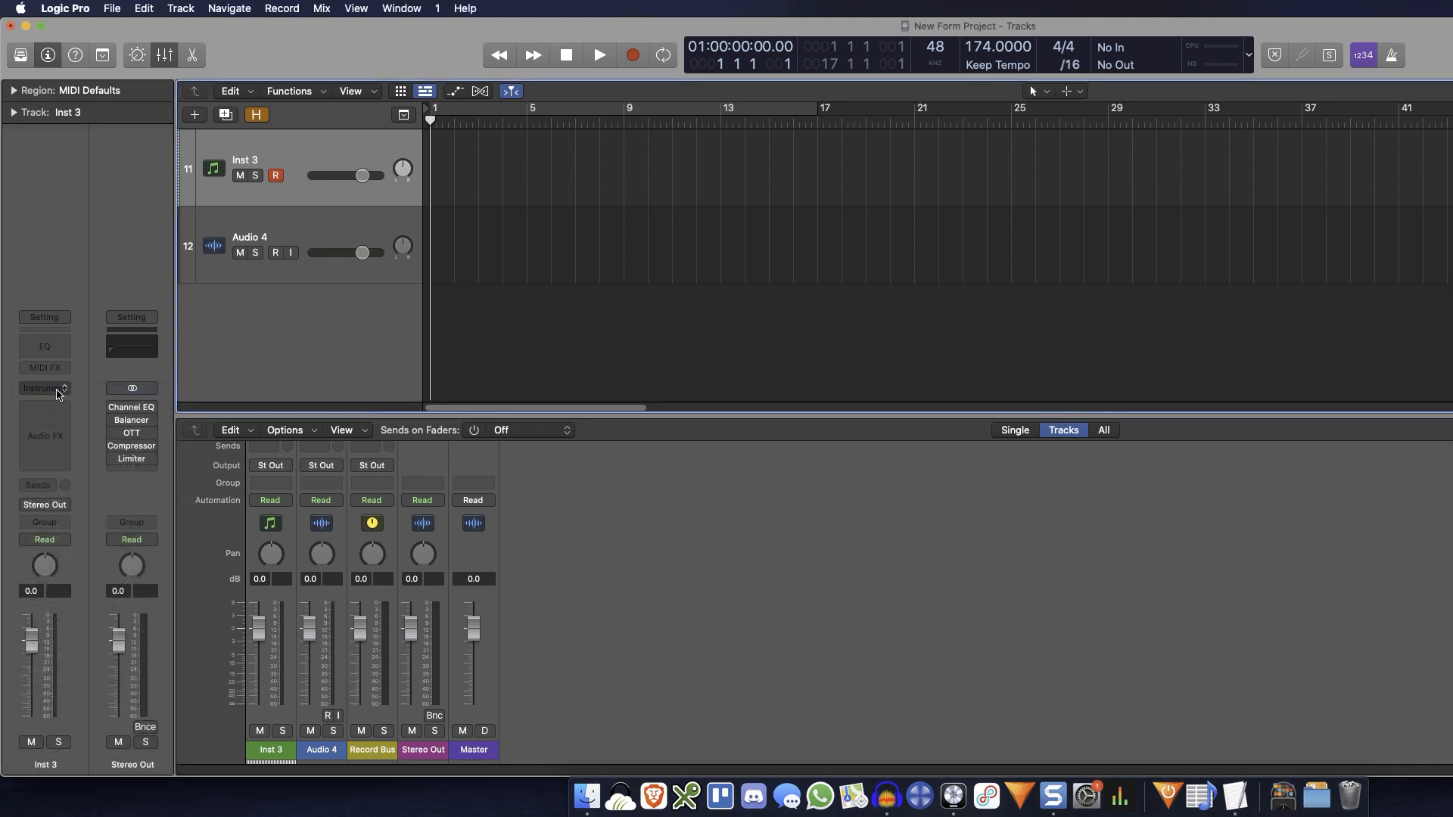
left_click(59, 390)
mouse_move(104, 429)
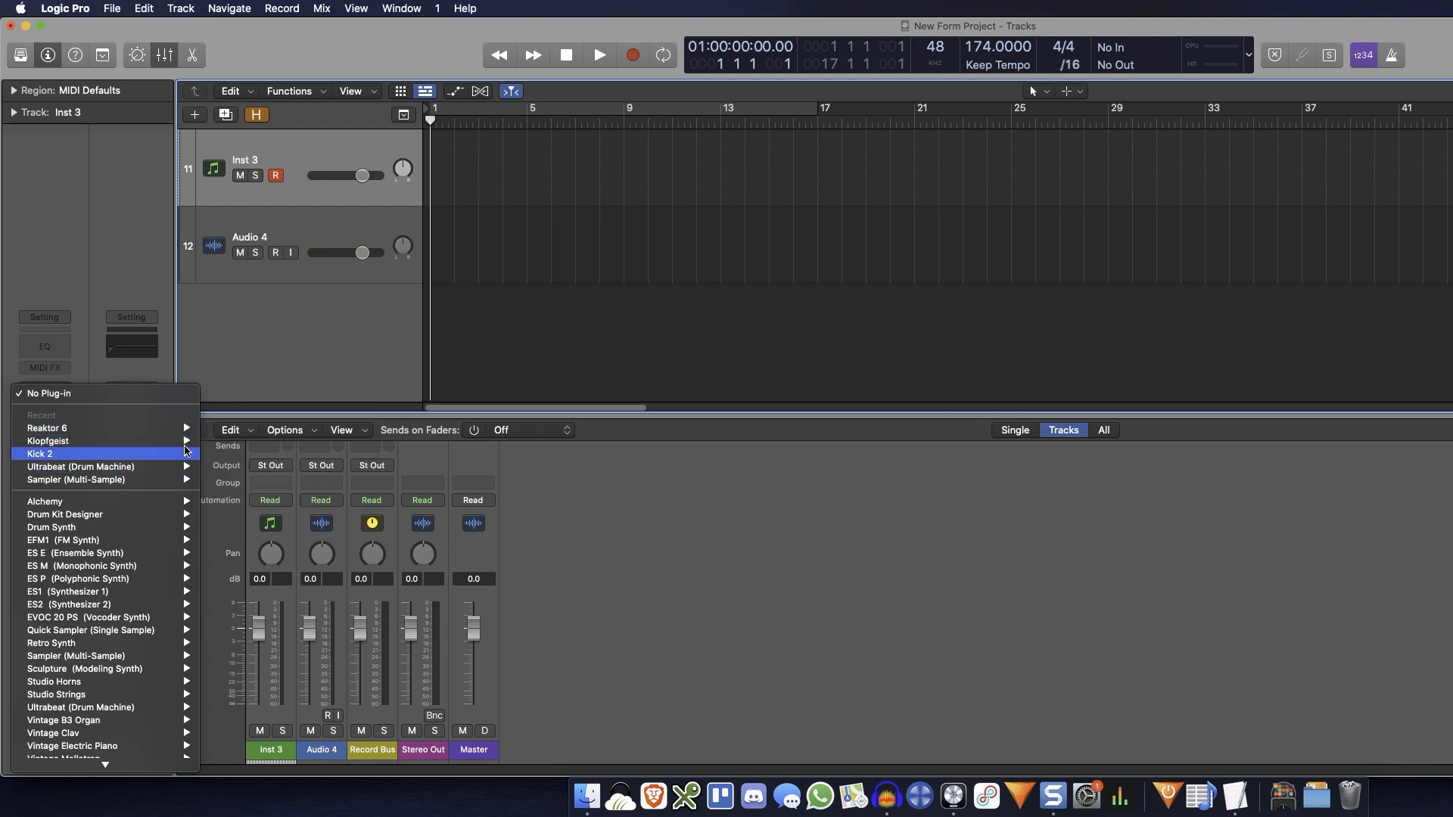
left_click(685, 346)
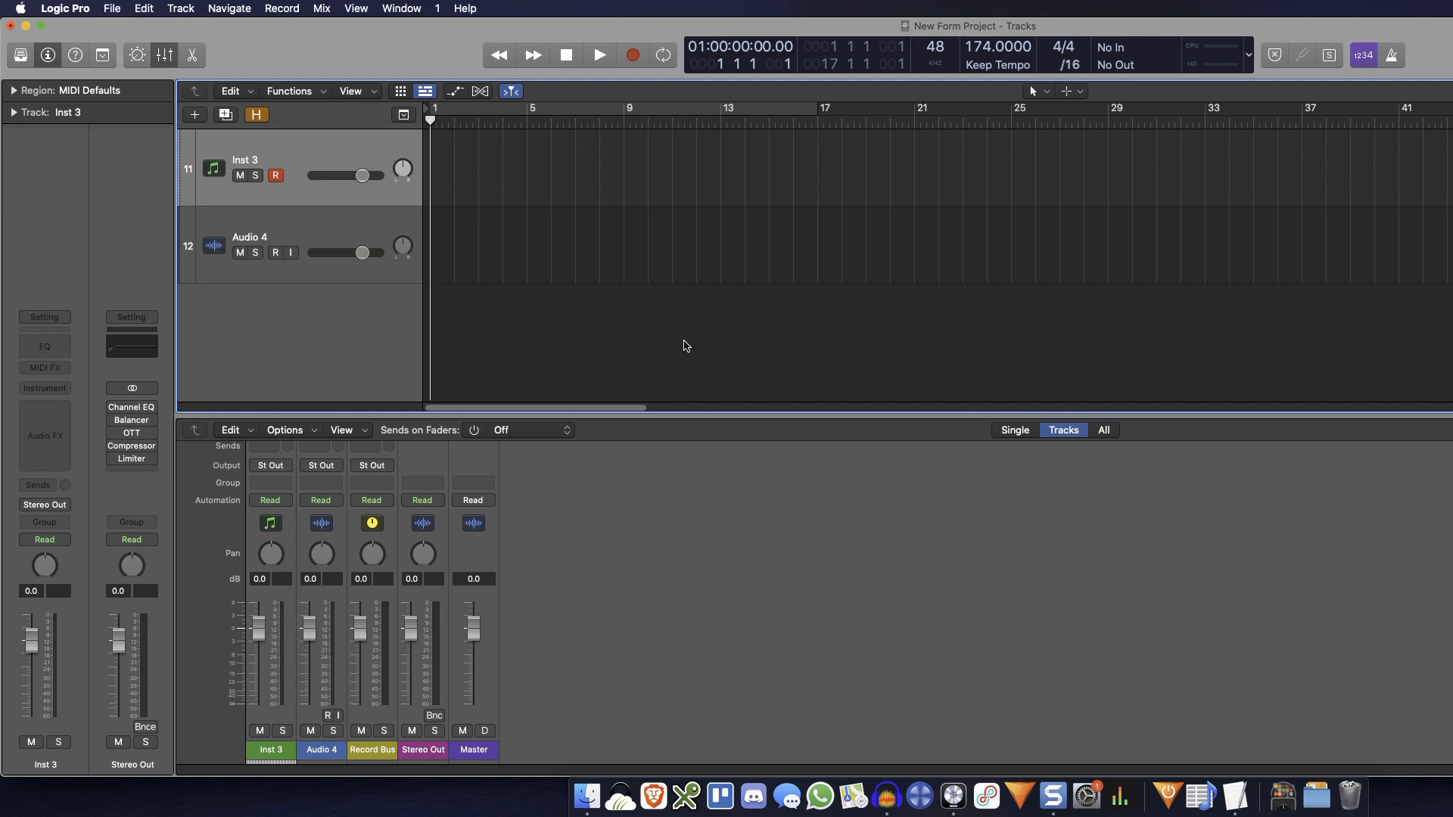
left_click(1237, 800)
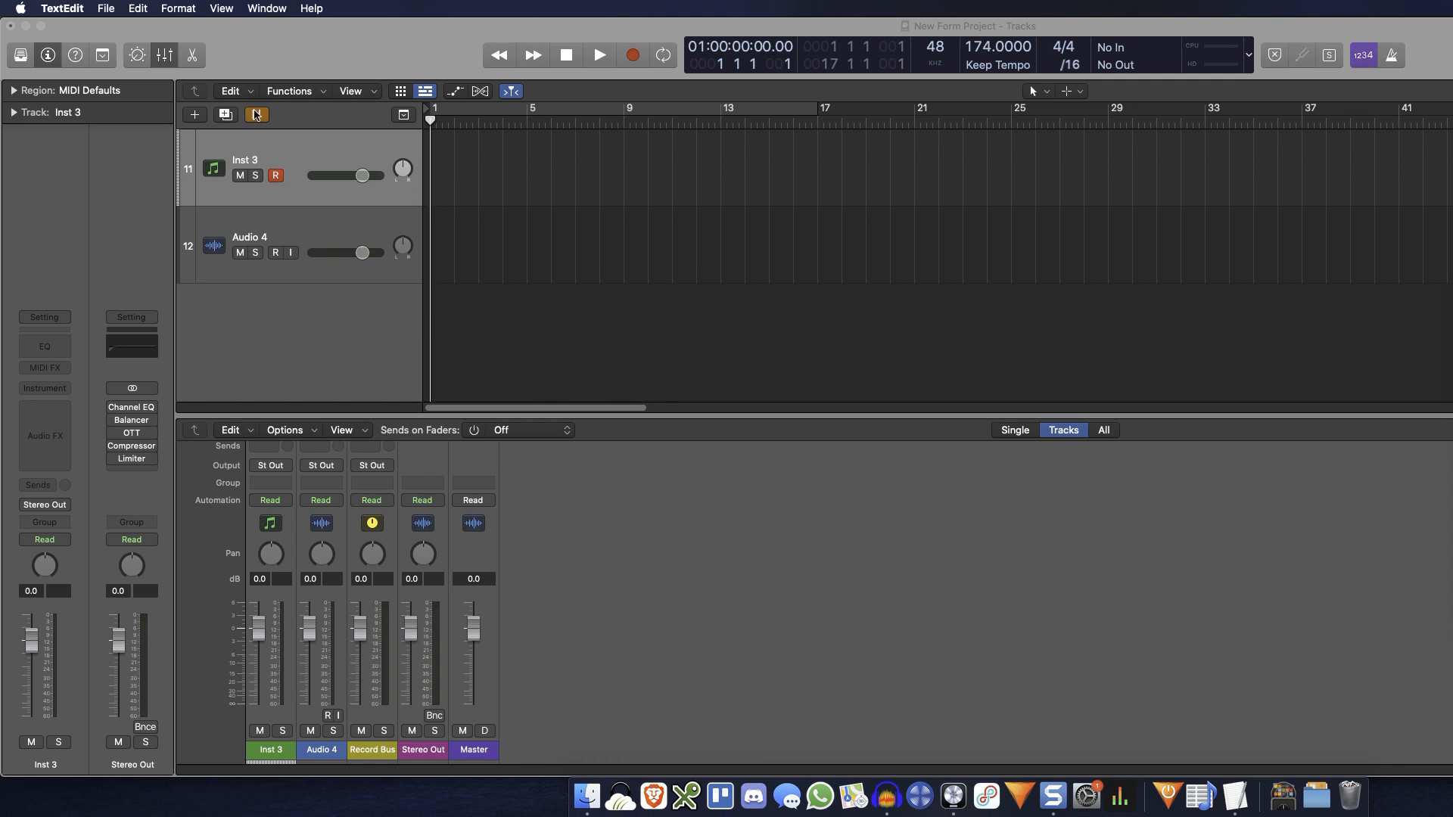
Load Reaktor 6 as a stereo instrument on the Inst 3 track.
left_click(309, 154)
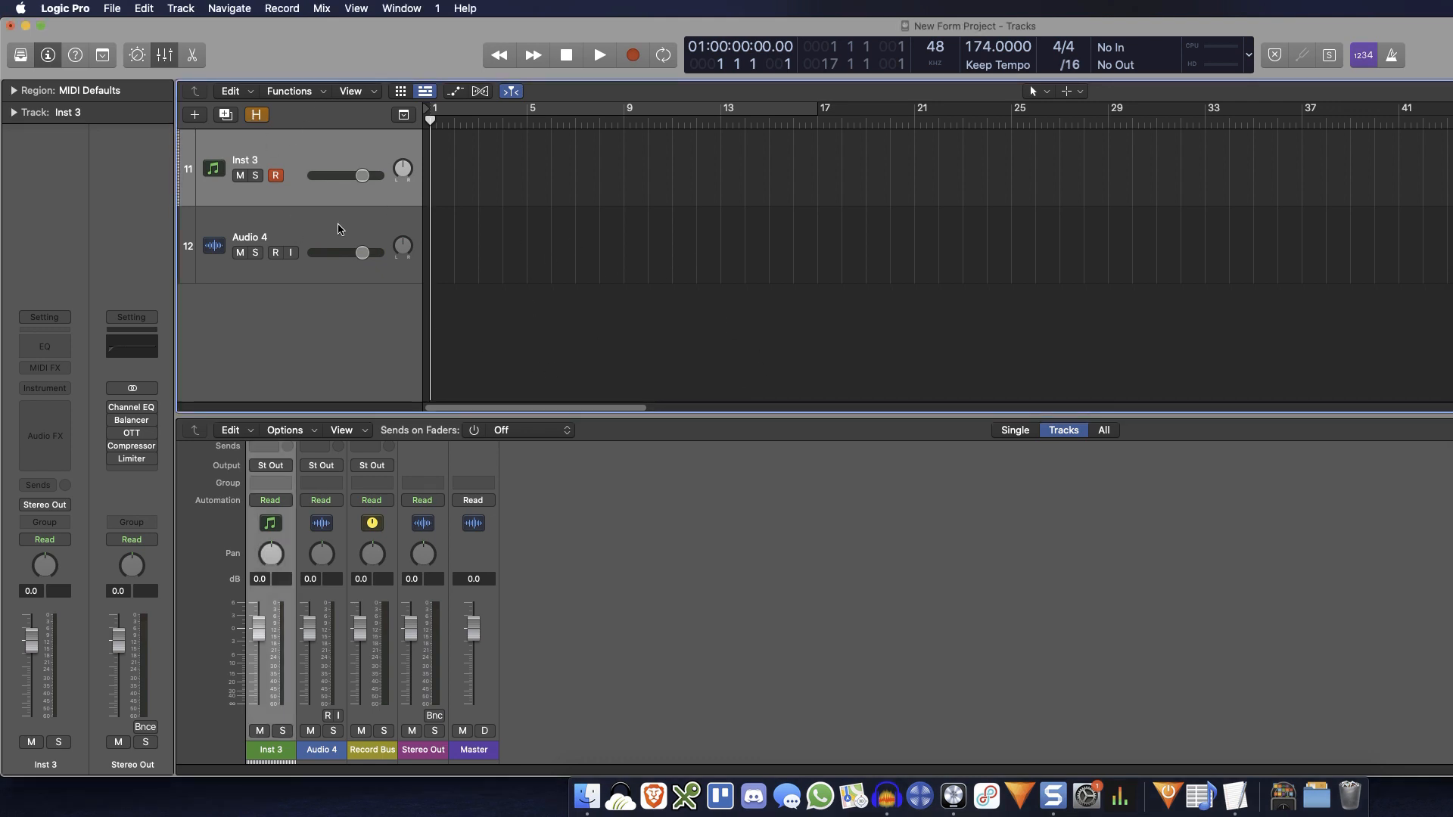
left_click(313, 229)
left_click(63, 390)
mouse_move(152, 429)
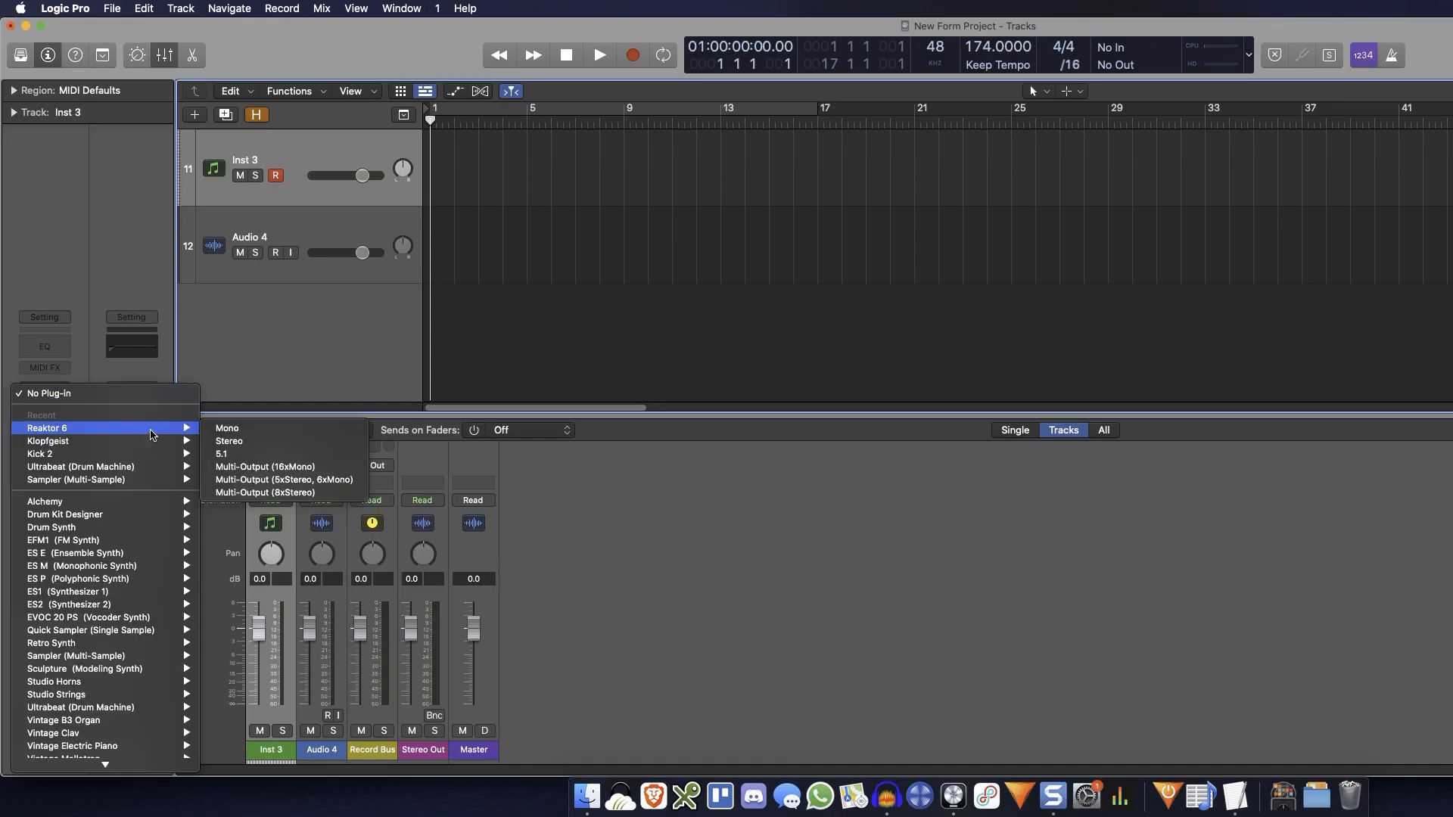
left_click(258, 445)
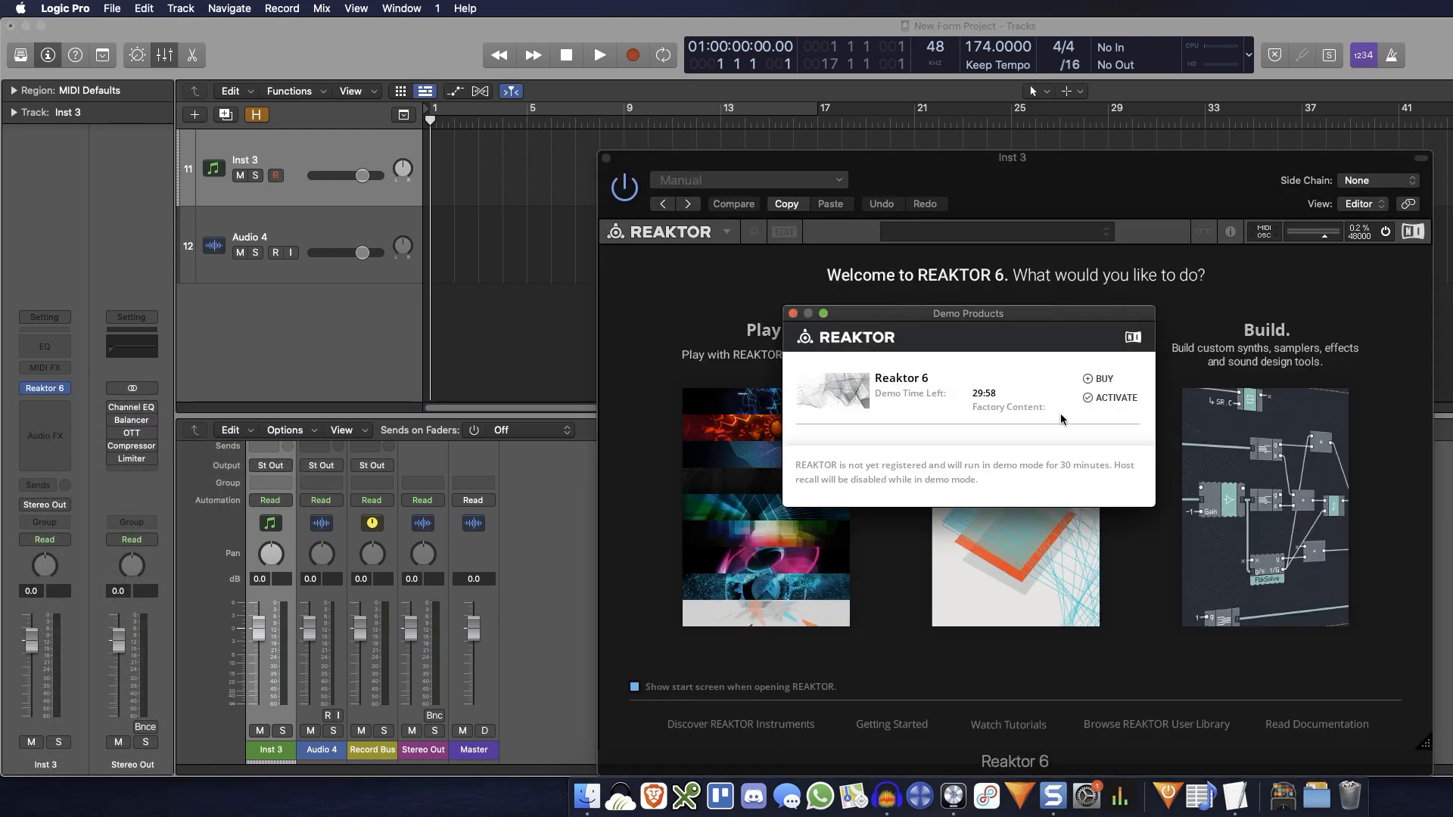
Open the Form instrument in Reaktor, dismiss the demo notices and move the plug-in window so it is fully visible.
left_click(793, 314)
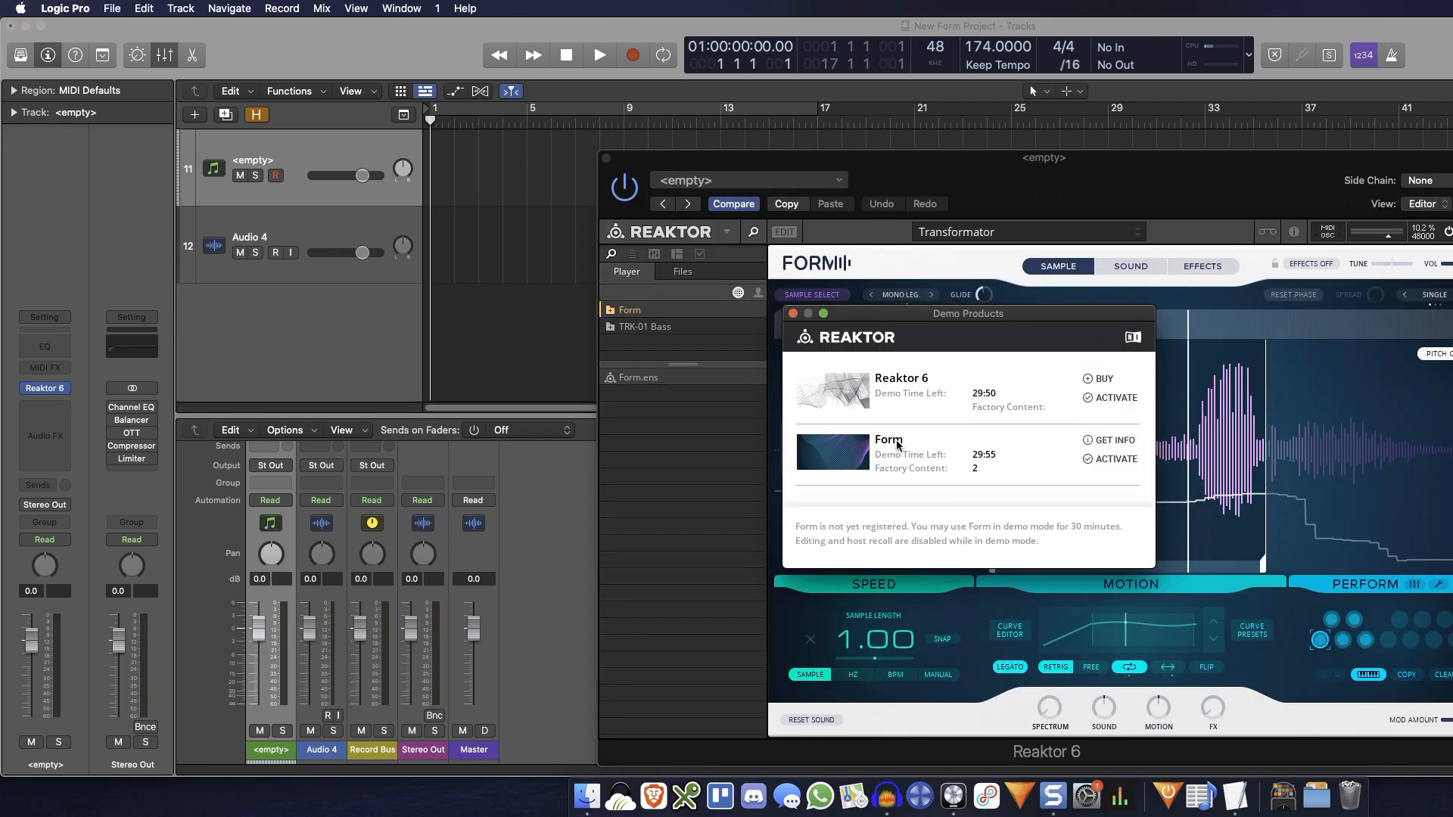
left_click(792, 313)
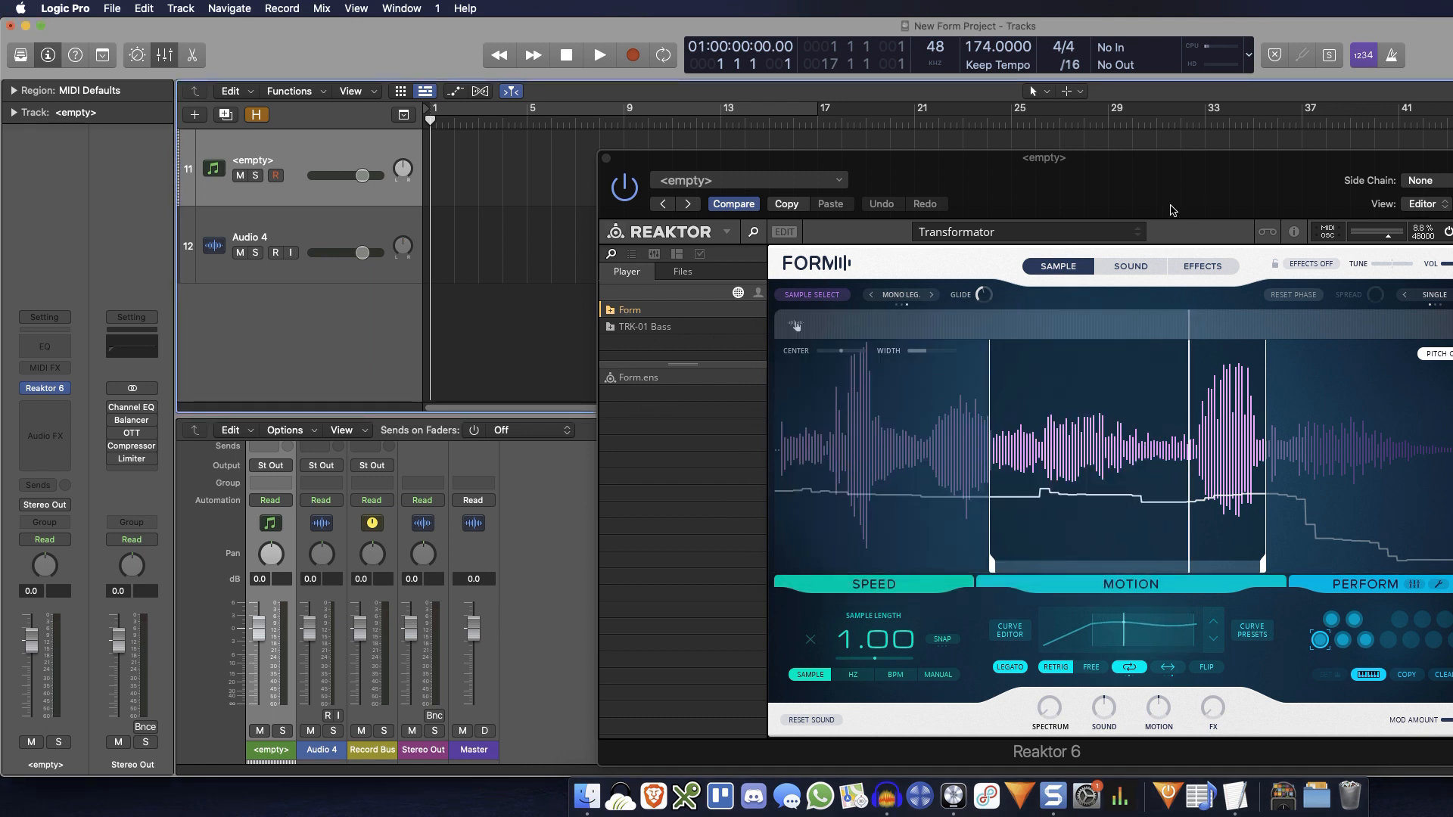
left_click_drag(1141, 169, 1006, 129)
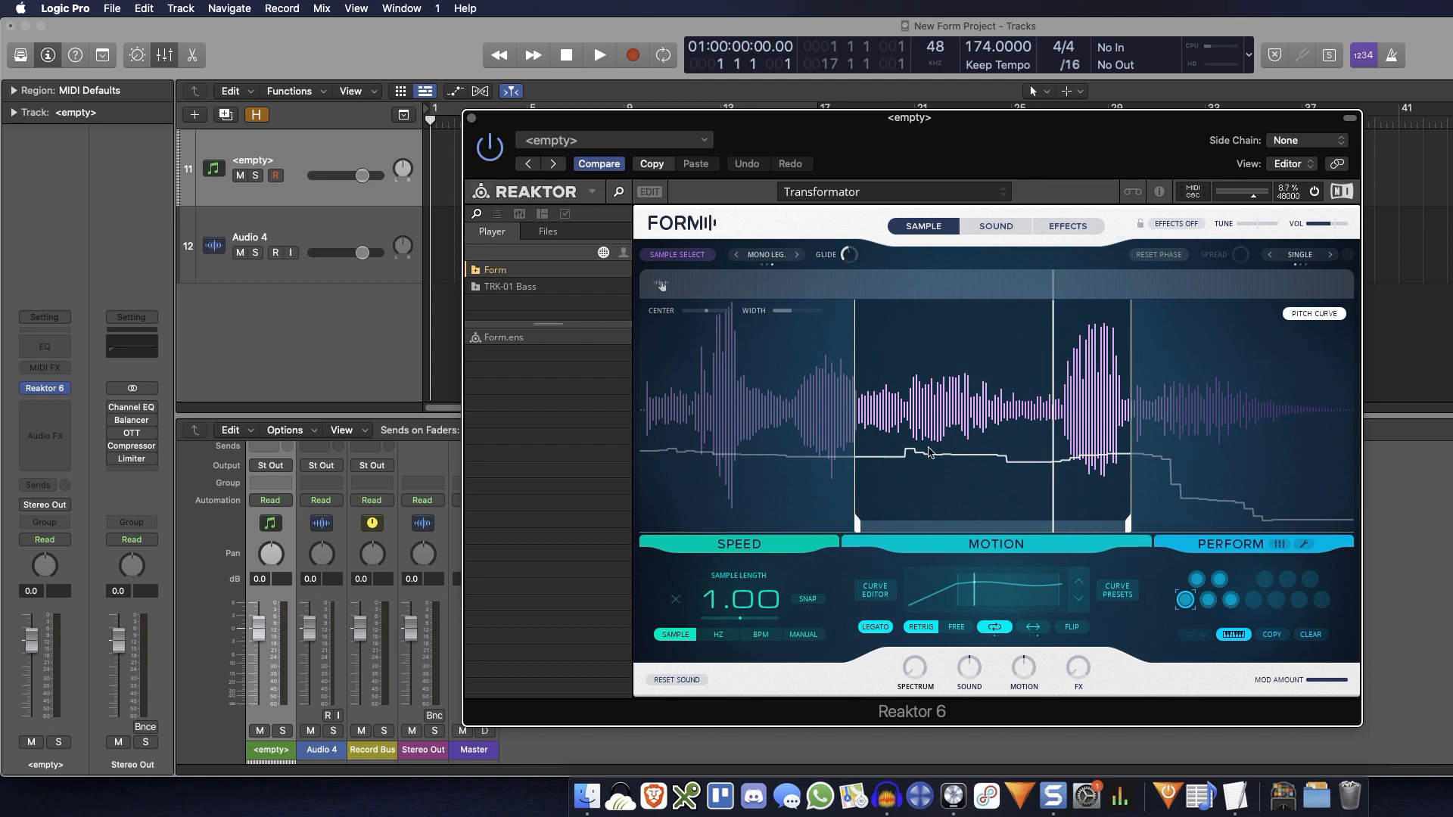
Reset the Form patch to its default sound, look over the Sound and Effects pages and return to the Sample page.
left_click(678, 679)
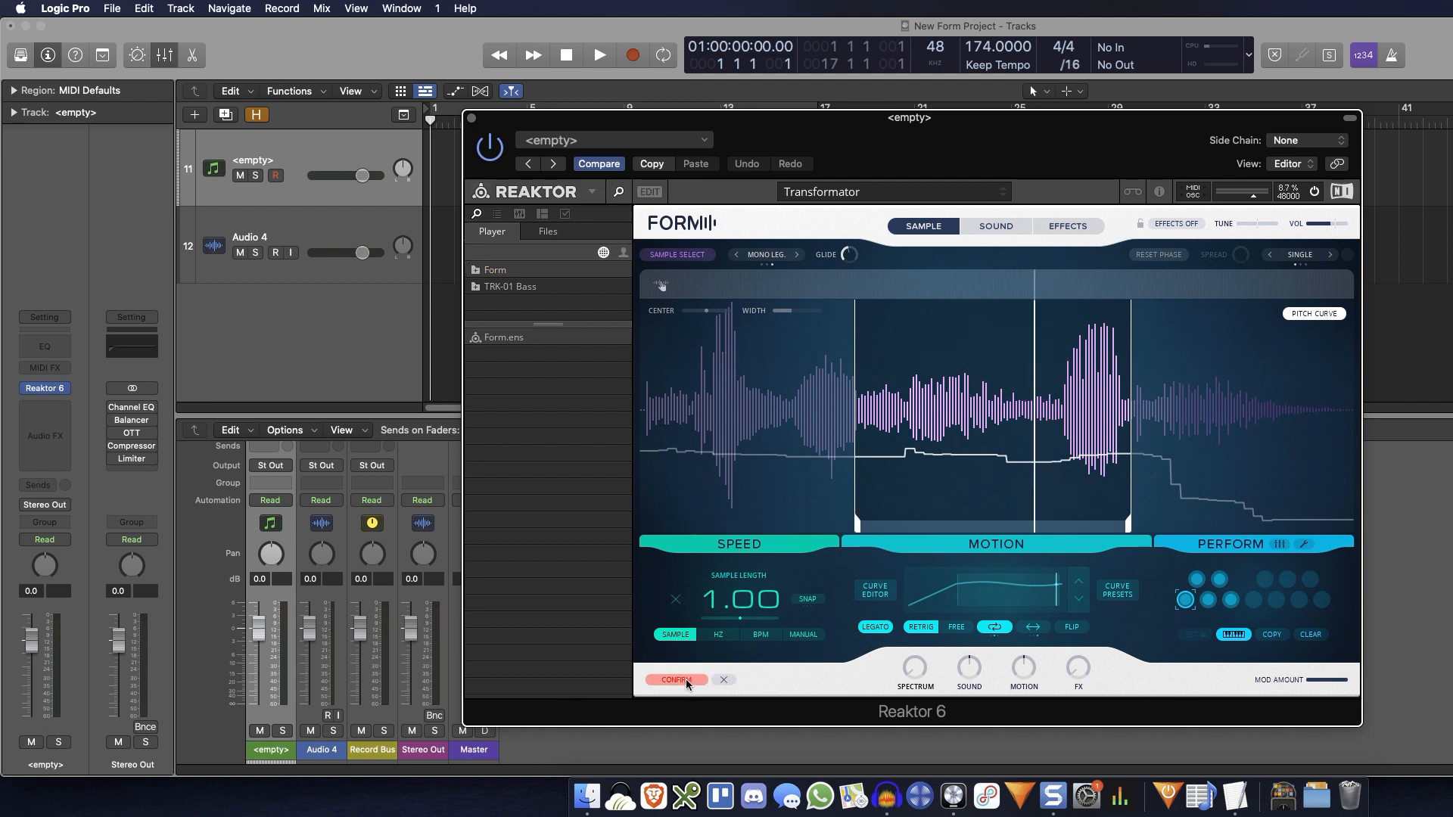
left_click(686, 679)
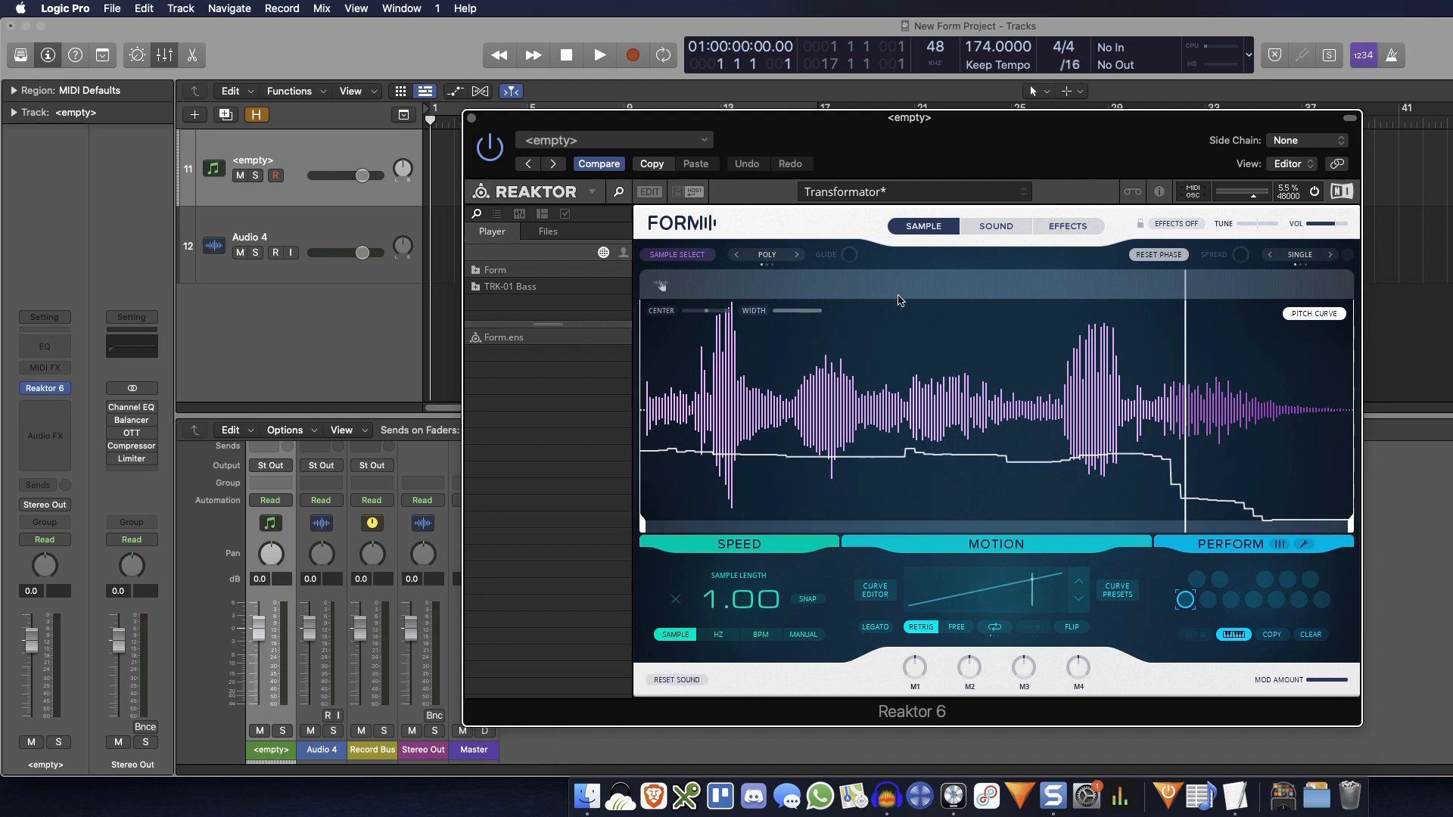
left_click(1017, 227)
left_click(1066, 225)
left_click(996, 225)
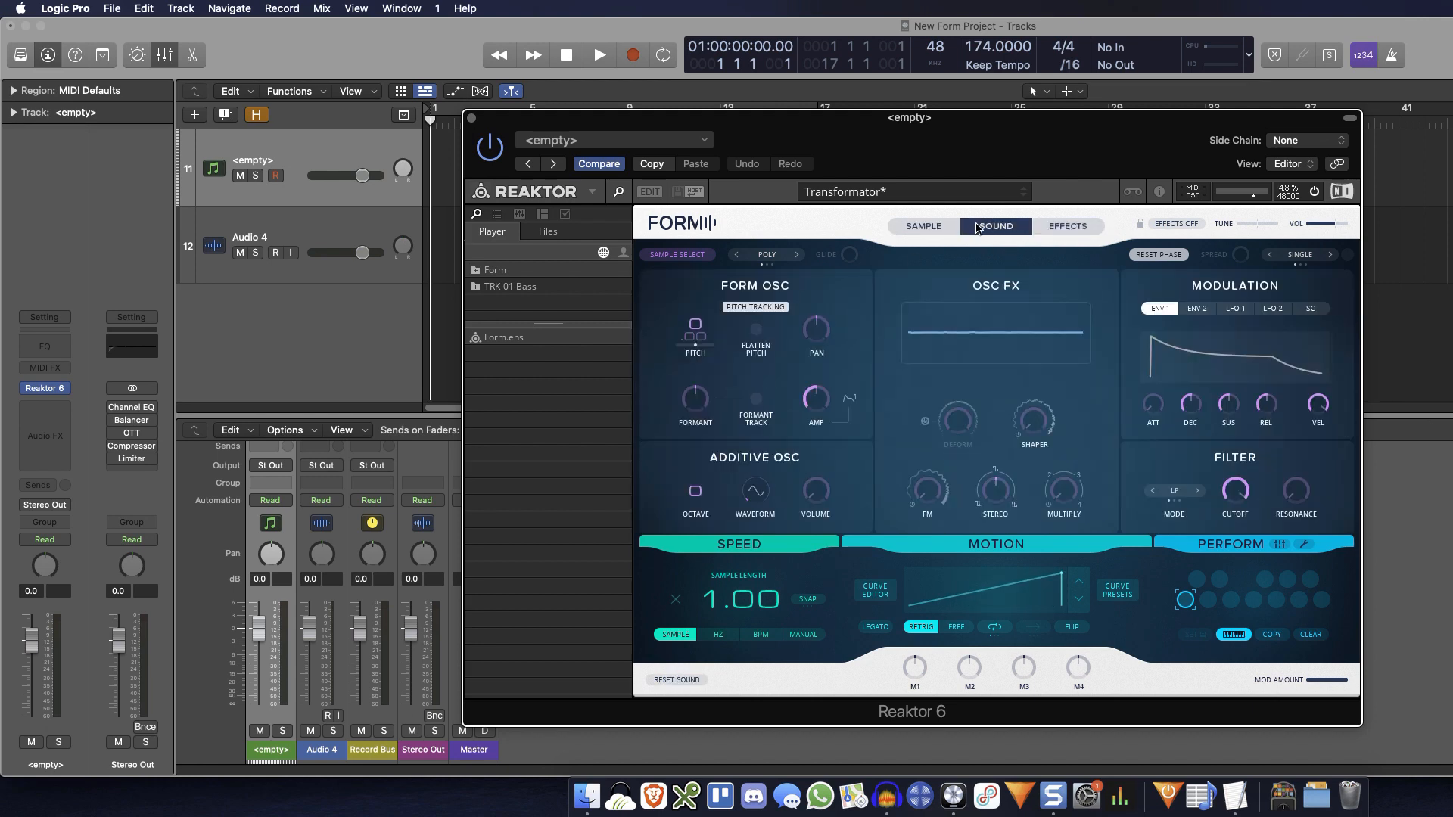
left_click(923, 227)
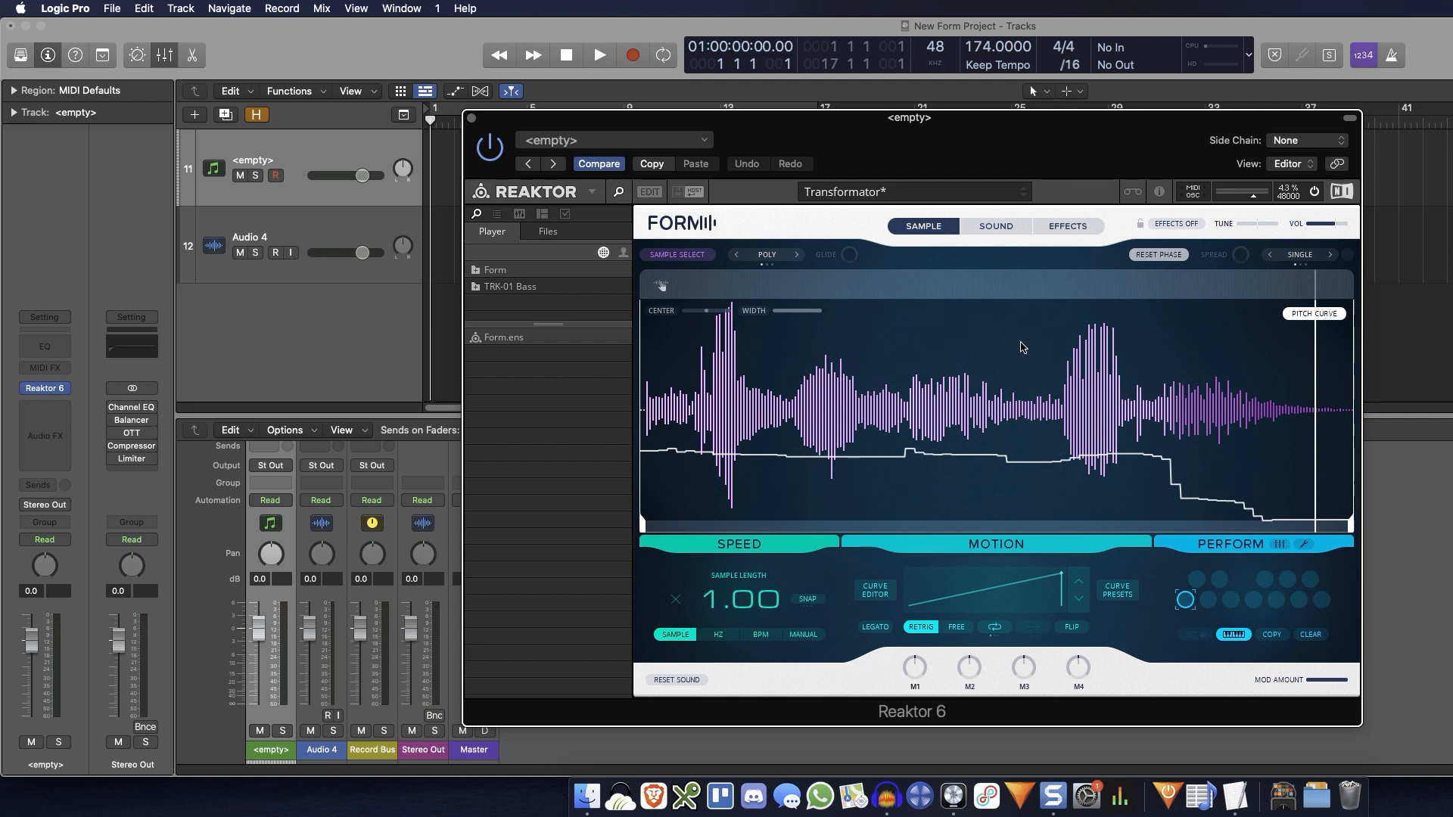
Switch to Finder and preview the audio file 90B_002.wav.
left_click(587, 796)
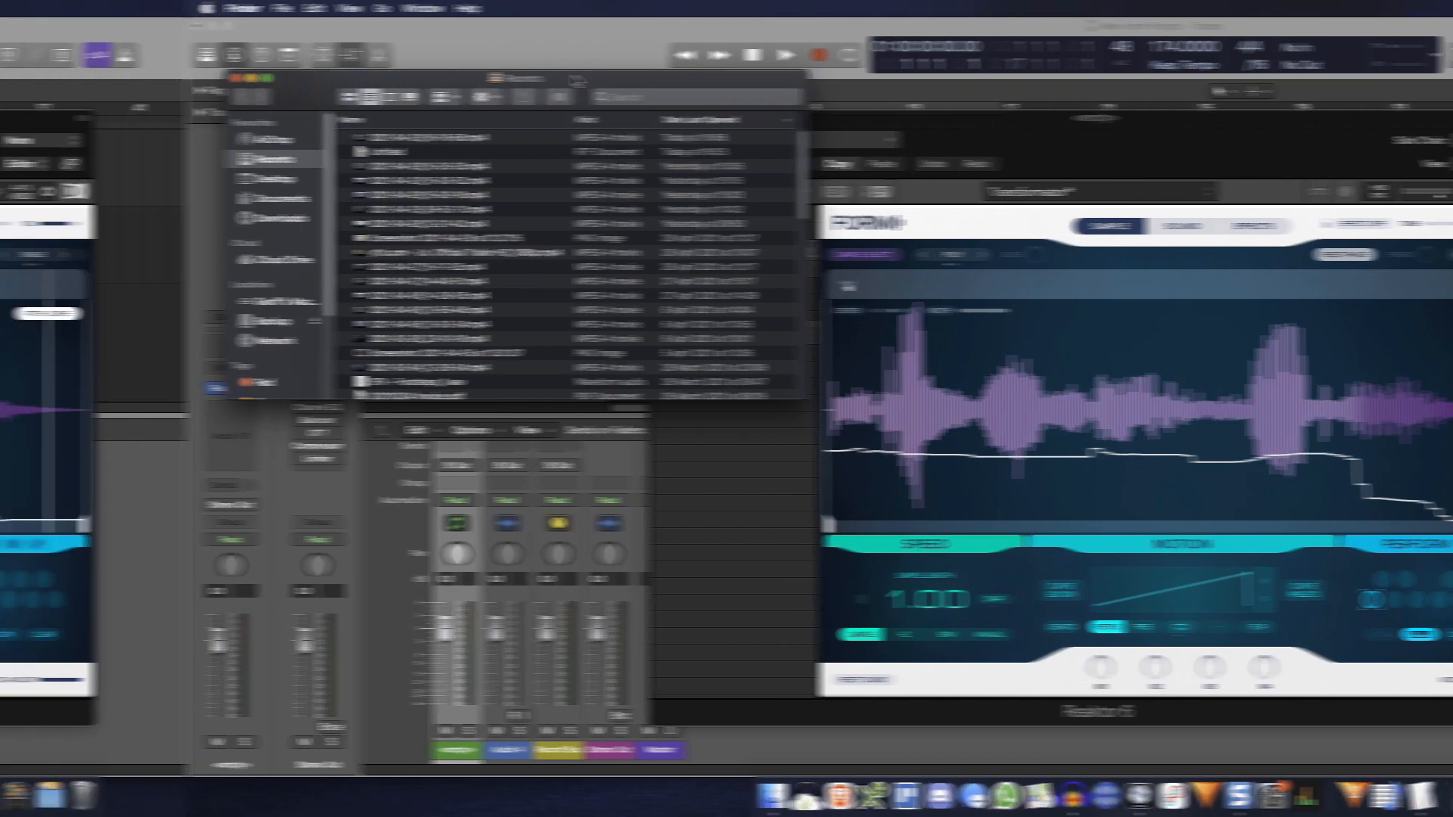
key("space")
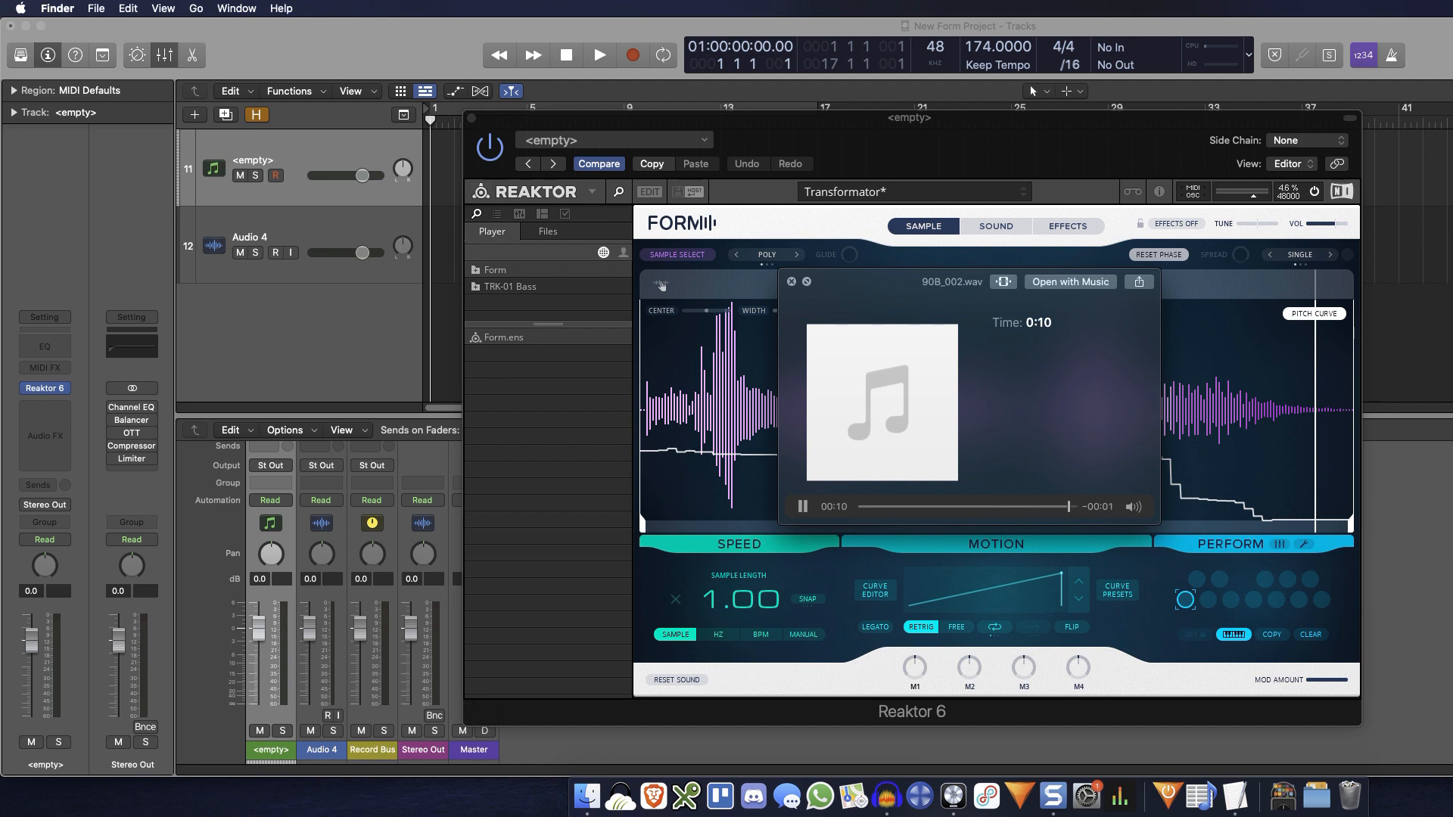
left_click(792, 283)
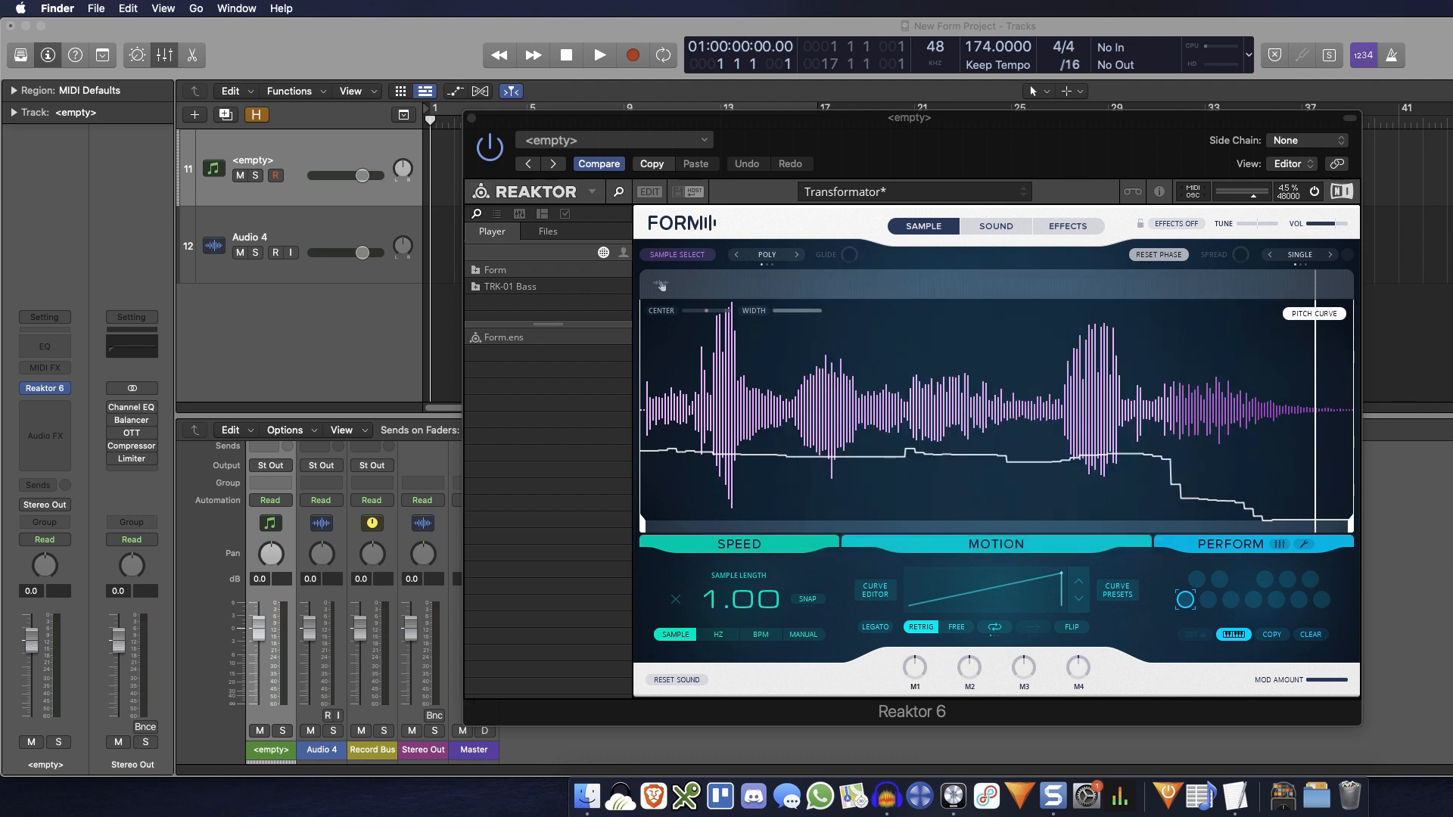
Load the full length of 90B_002.wav into Form as its sample.
left_click_drag(1422, 422, 956, 382)
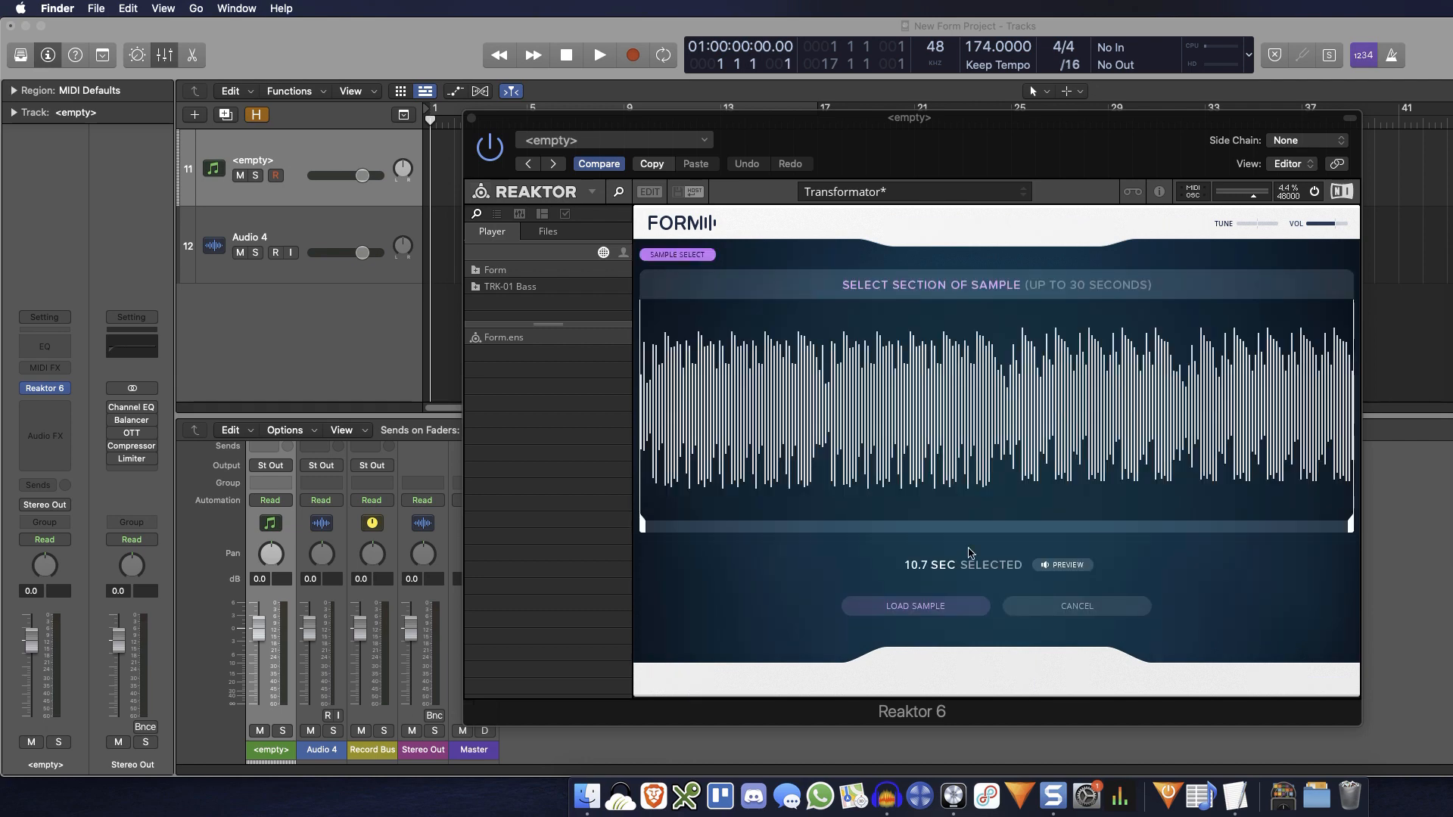
left_click(922, 606)
left_click(922, 606)
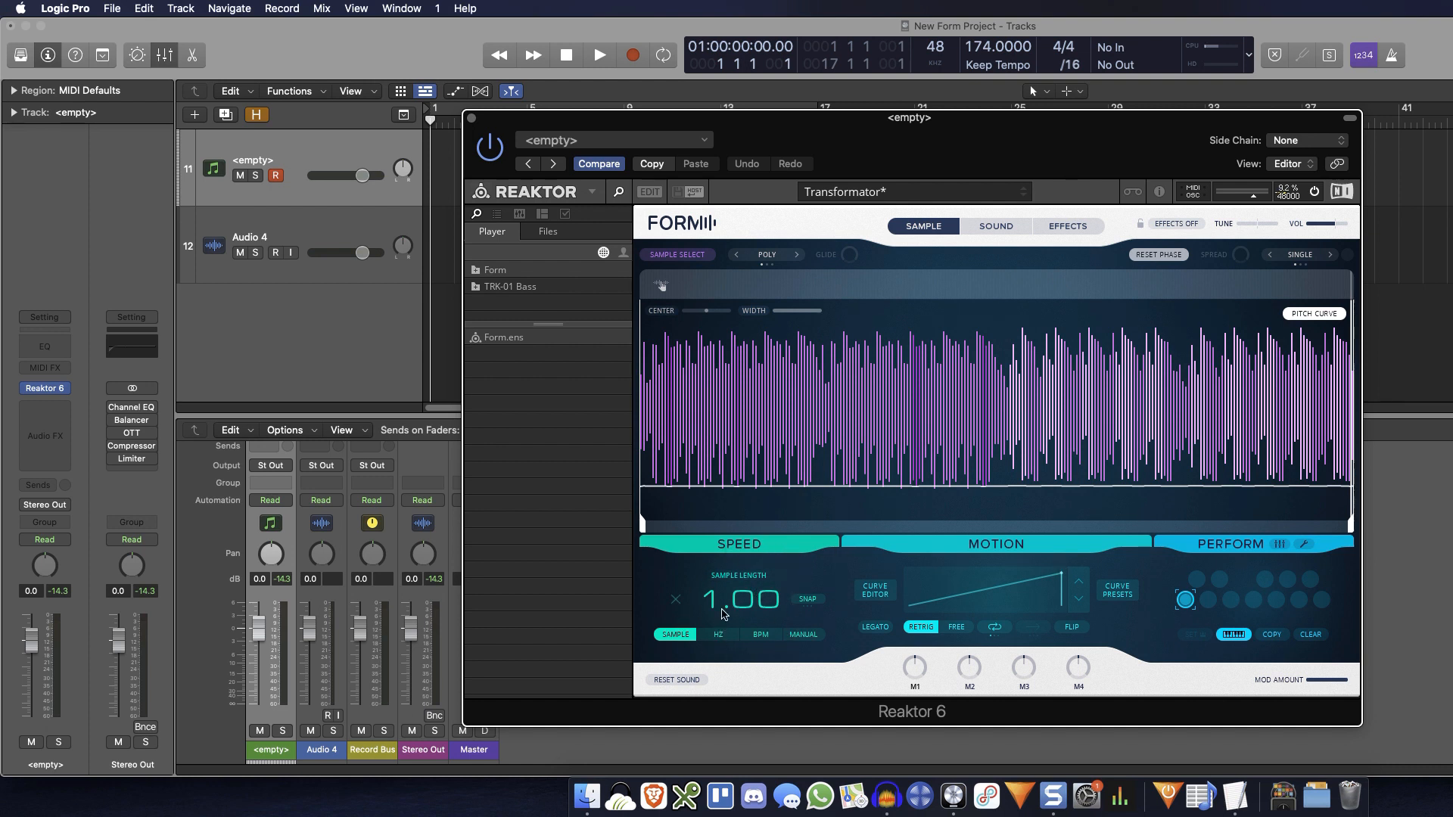
Switch the sample speed to BPM sync, enable motion looping and set the loop direction to back-and-forth.
left_click(755, 637)
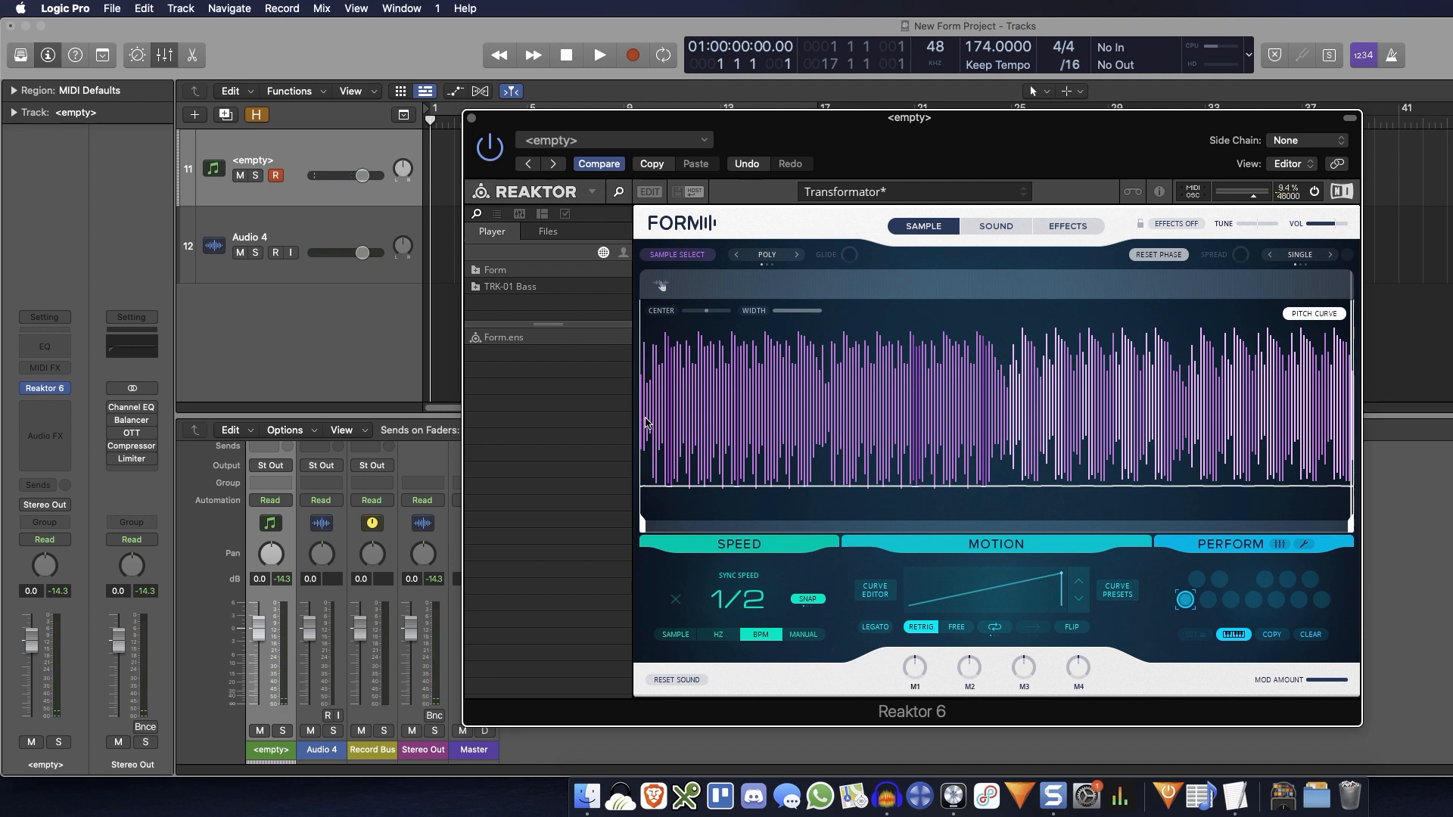
left_click(996, 629)
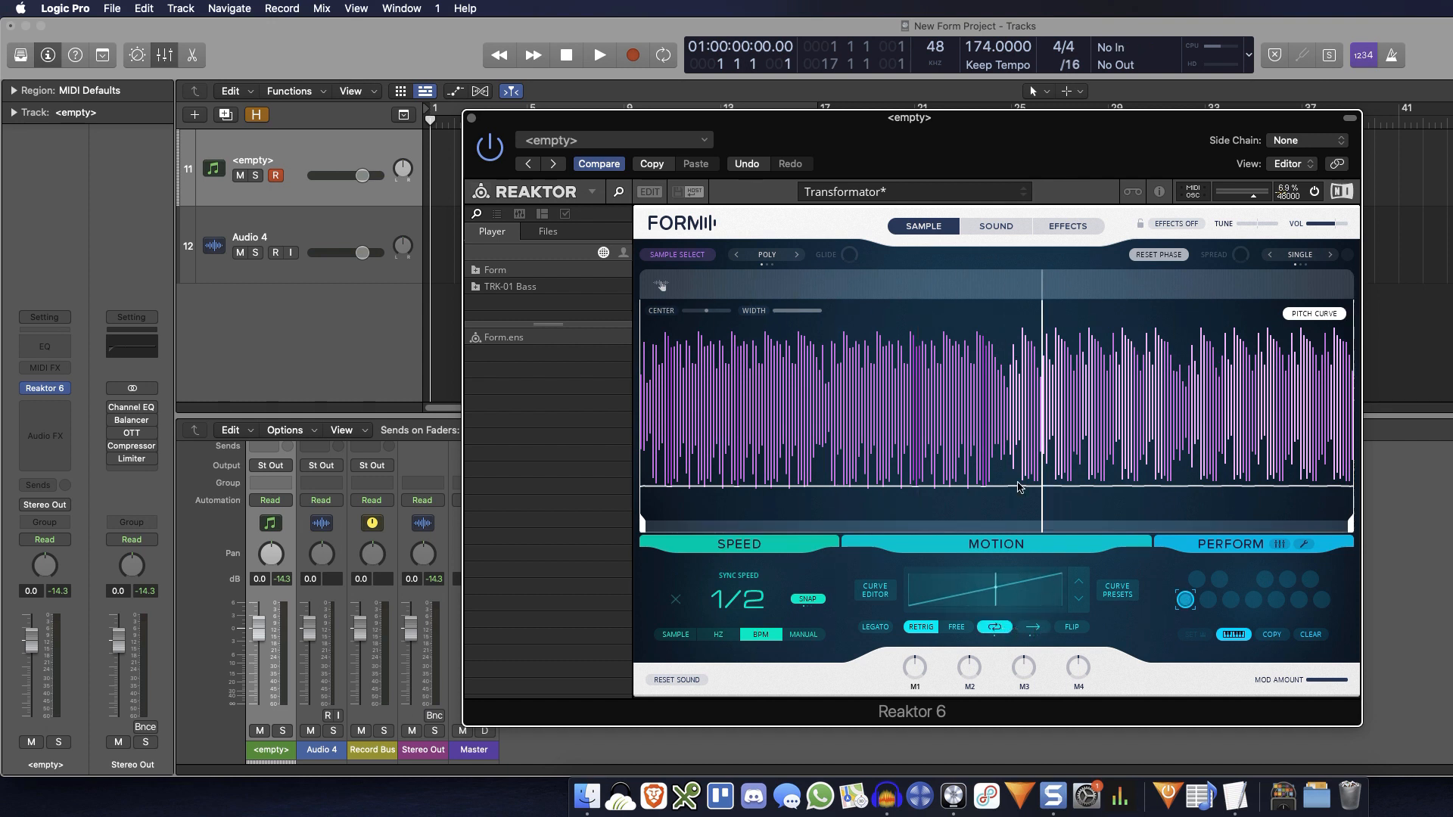
left_click(1037, 629)
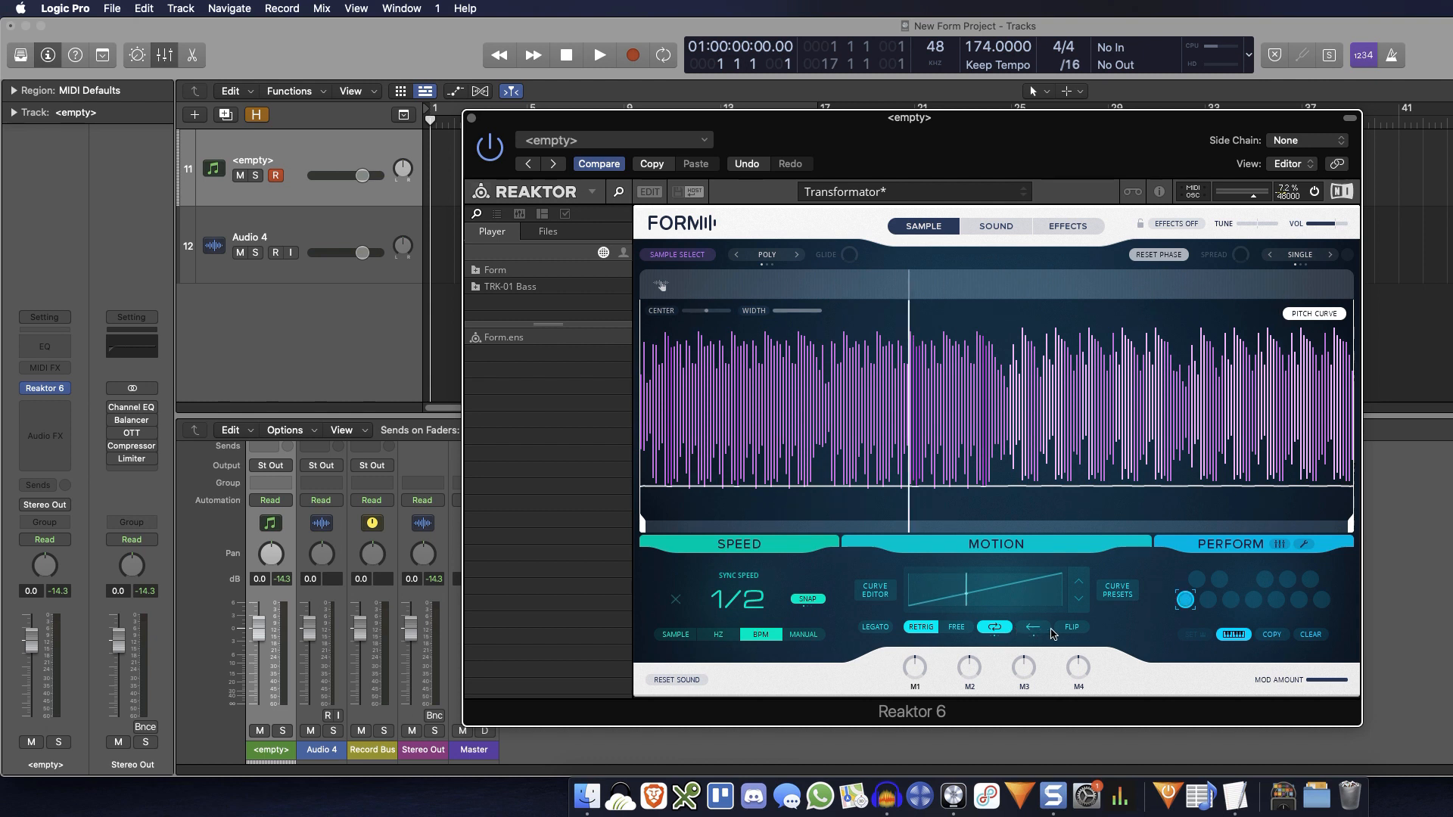
left_click(1033, 627)
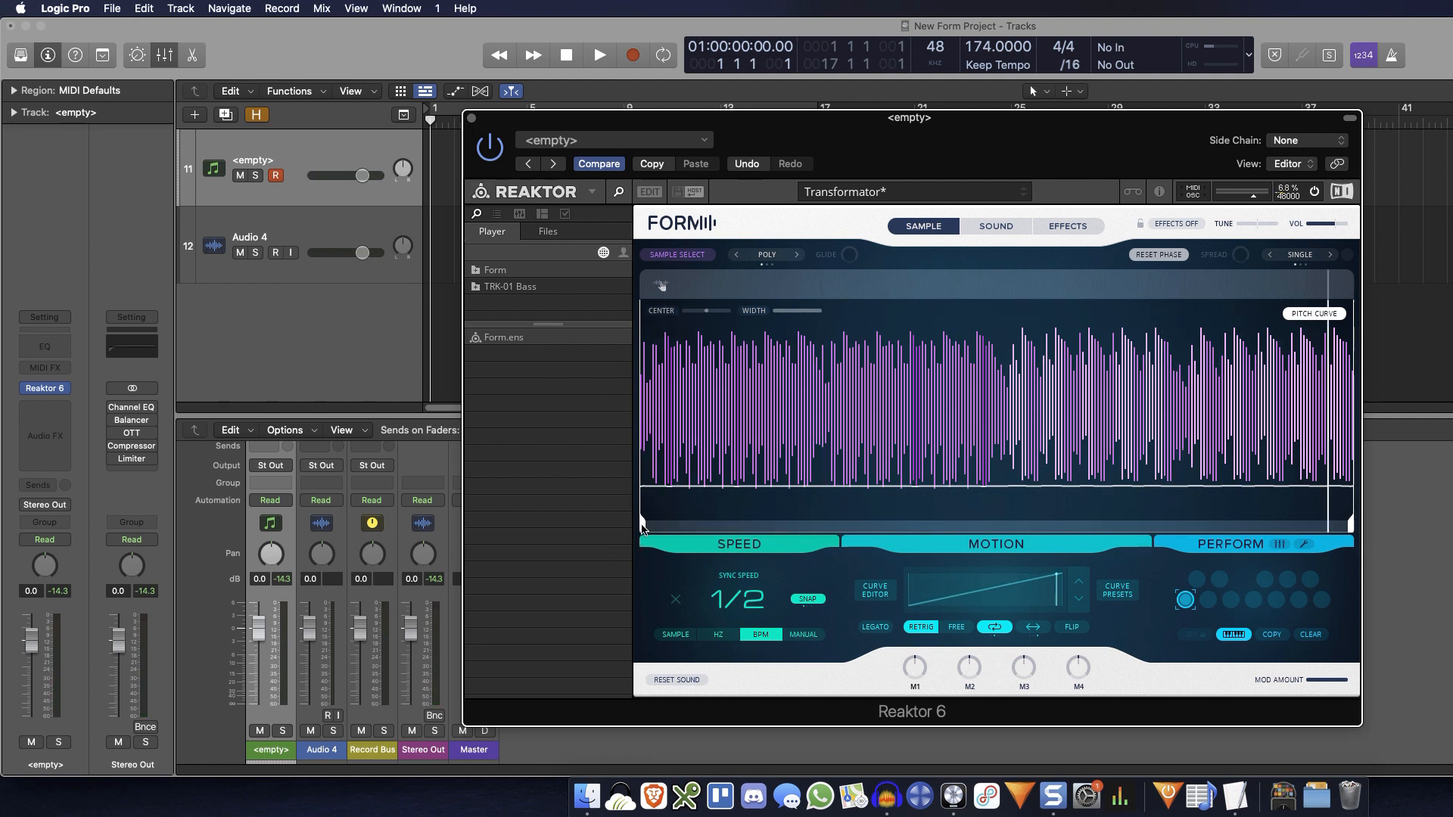
Narrow the sample's playback range to a short section and position it just past the middle of the waveform.
left_click_drag(641, 526, 1284, 571)
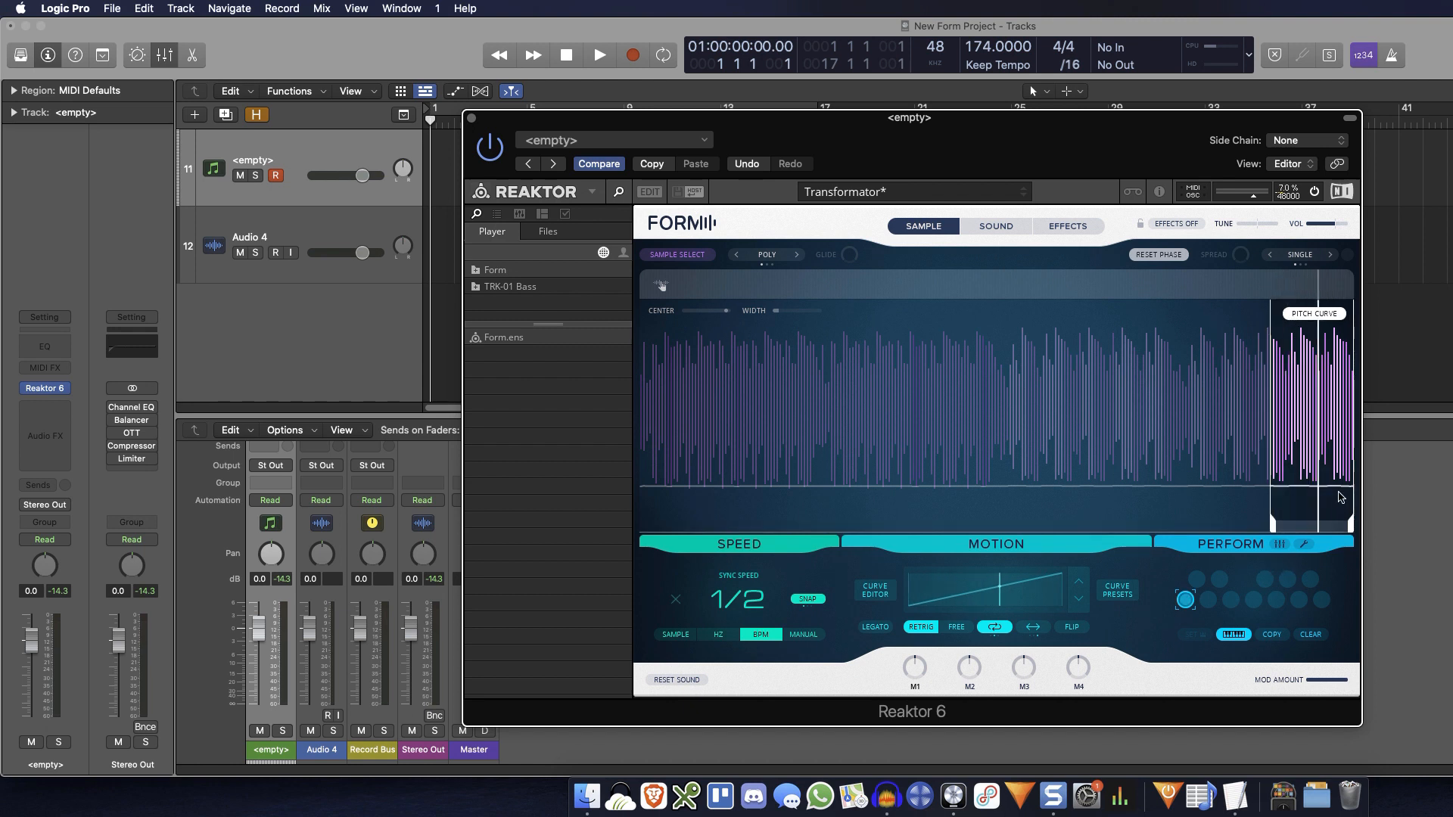
left_click_drag(1341, 497, 917, 435)
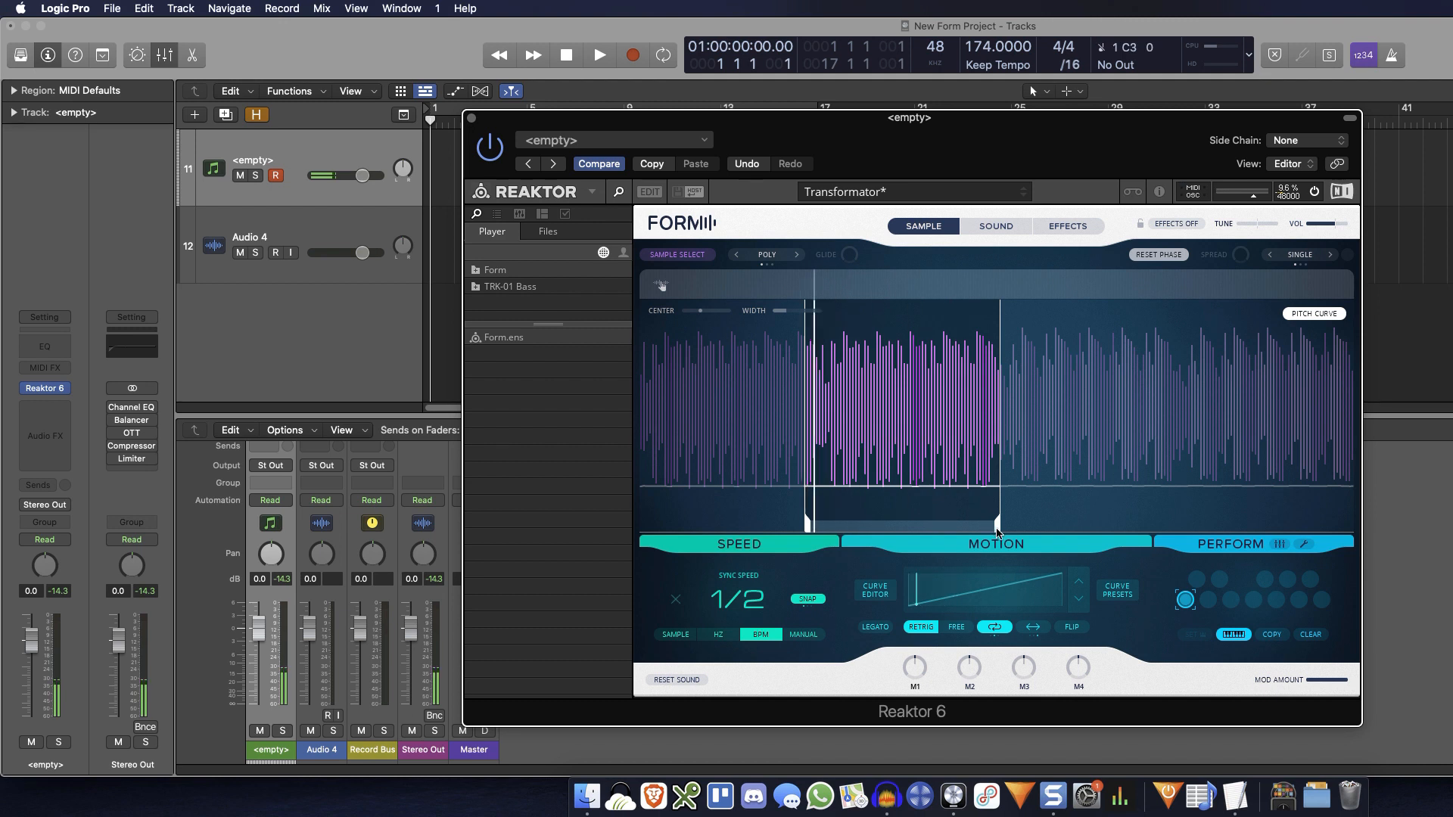
left_click_drag(997, 532, 903, 512)
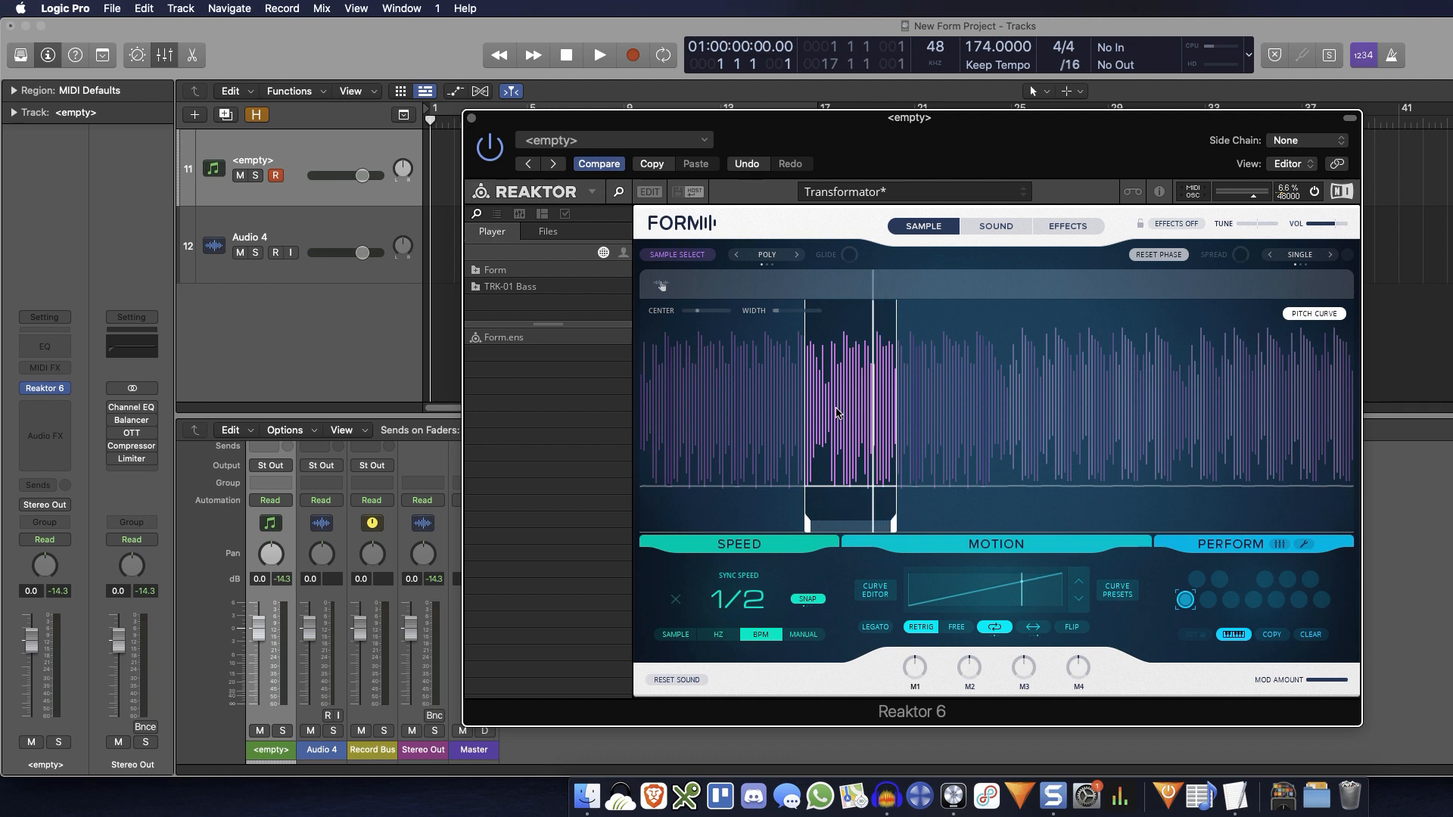
left_click_drag(869, 416, 1033, 422)
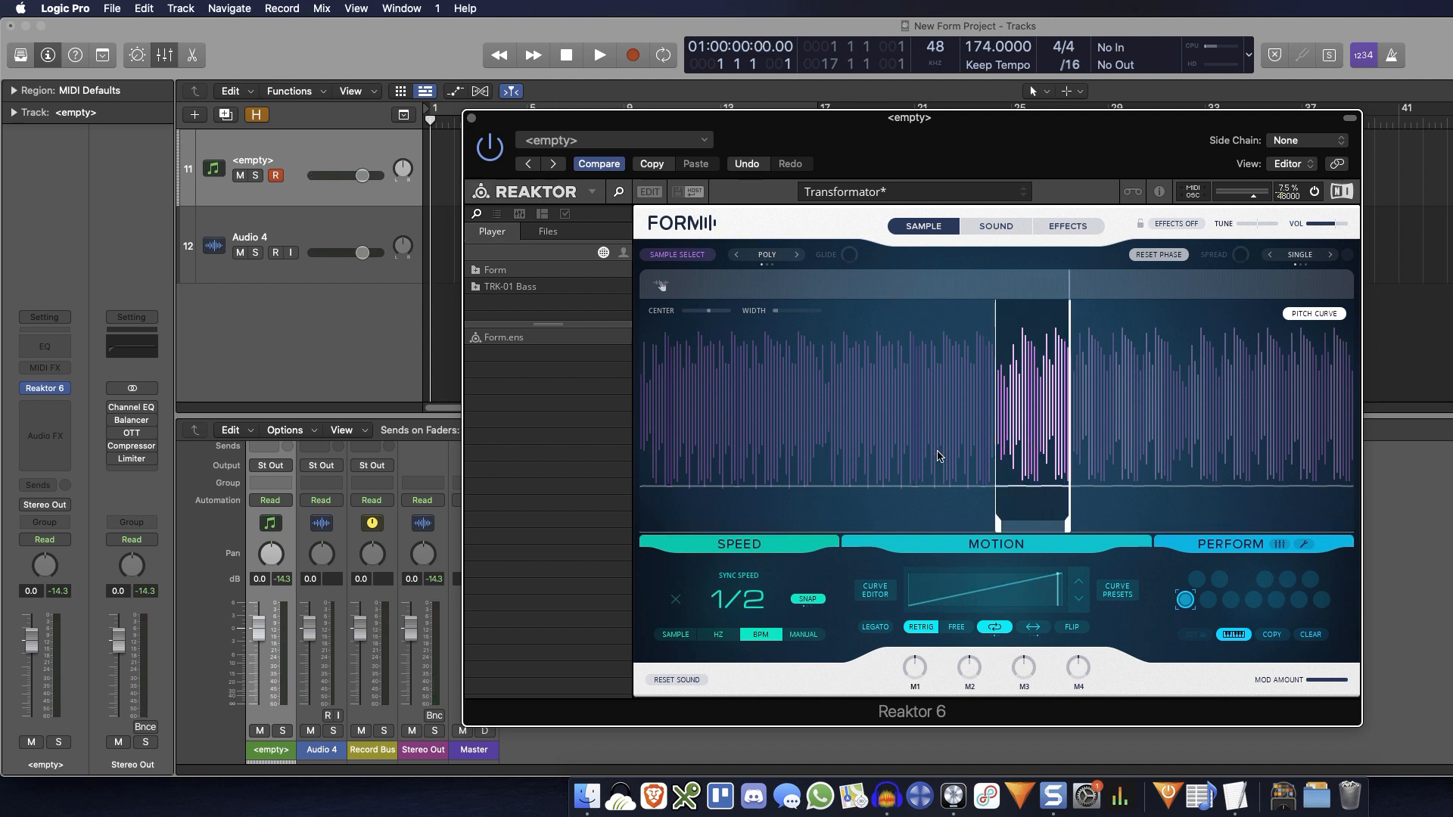
Set the Form oscillator's pitch to -12 on the Sound page and try out its formant control.
left_click(996, 227)
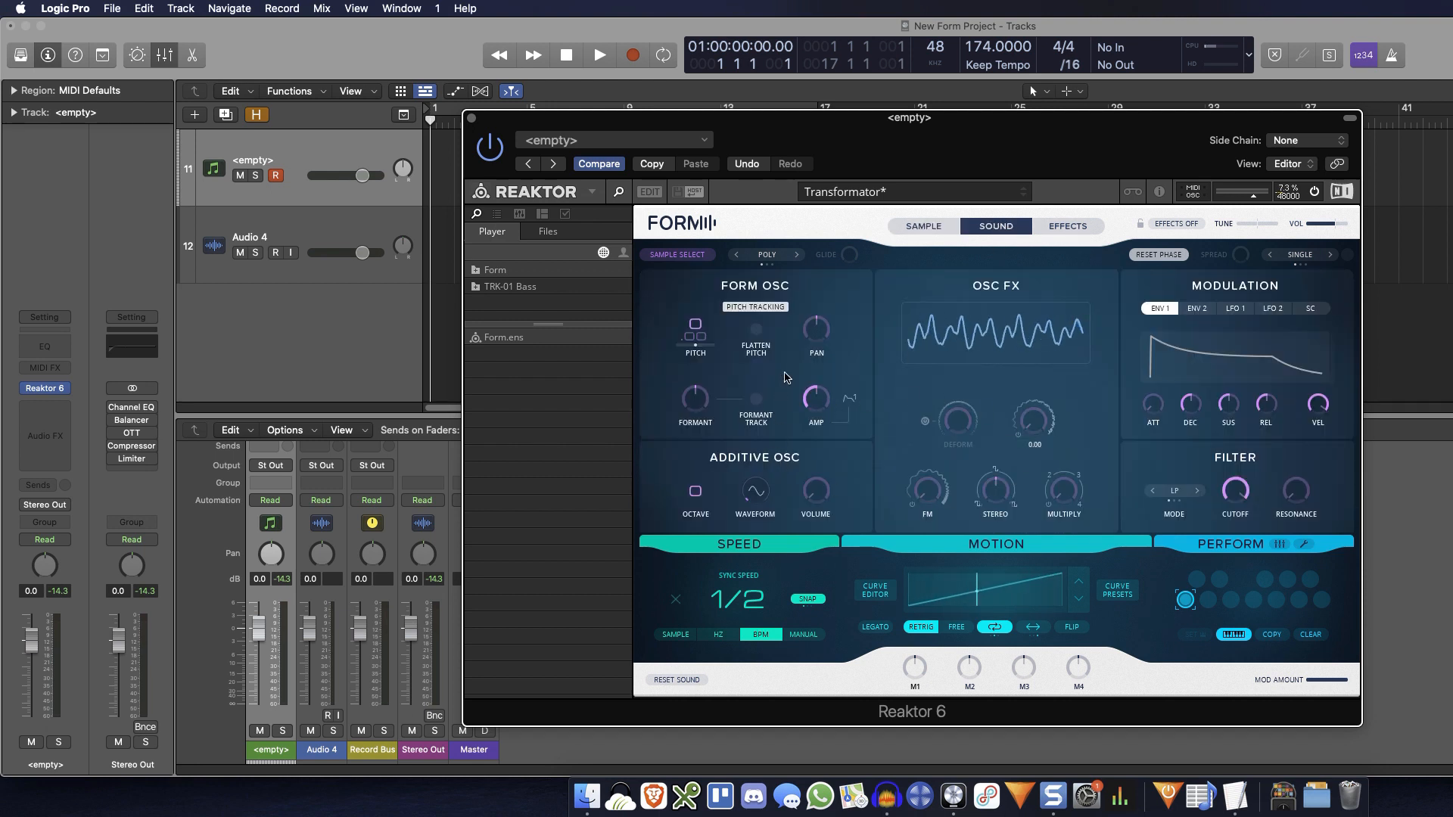
left_click(1071, 228)
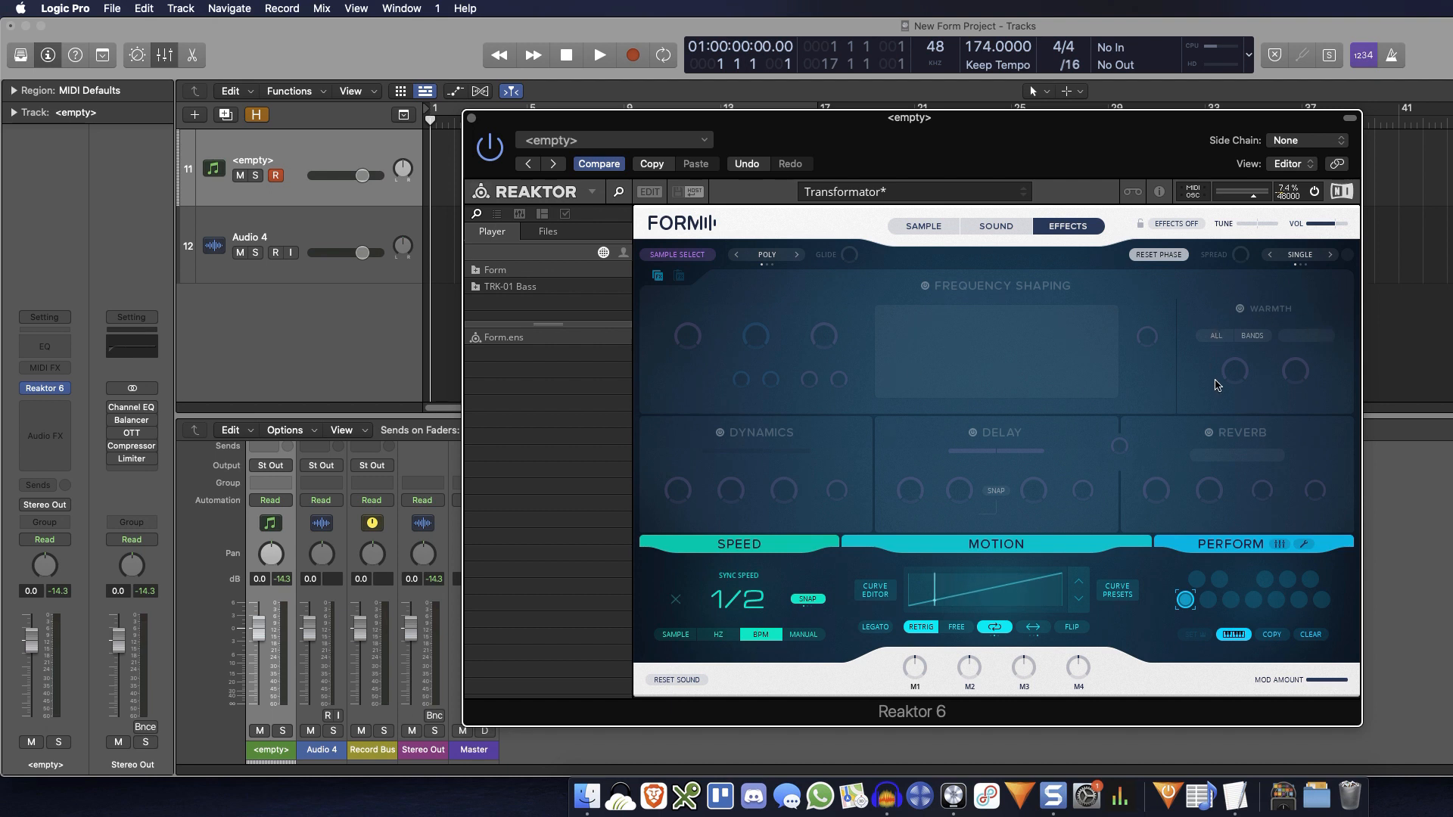
left_click(998, 228)
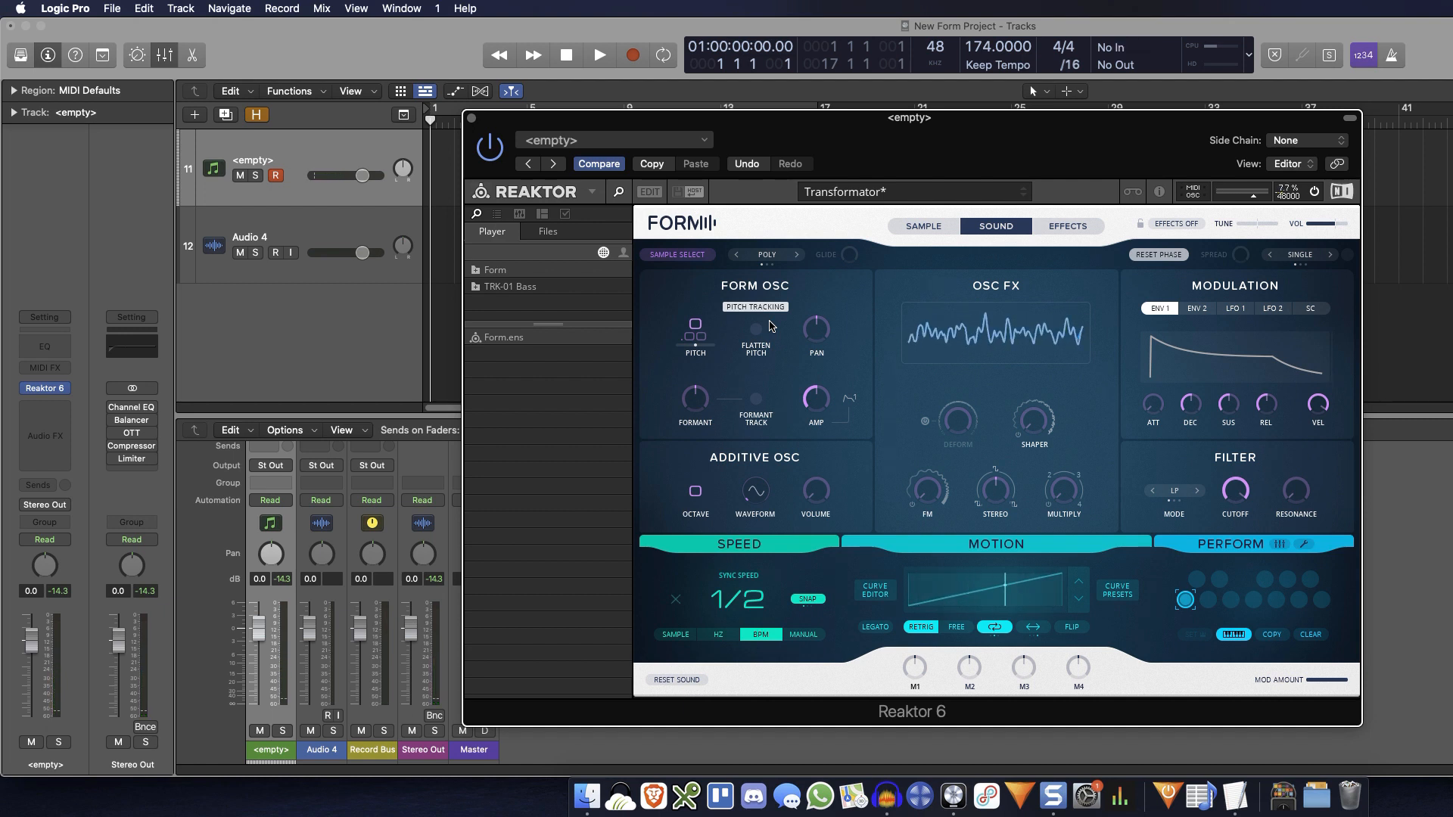
left_click_drag(694, 331, 683, 417)
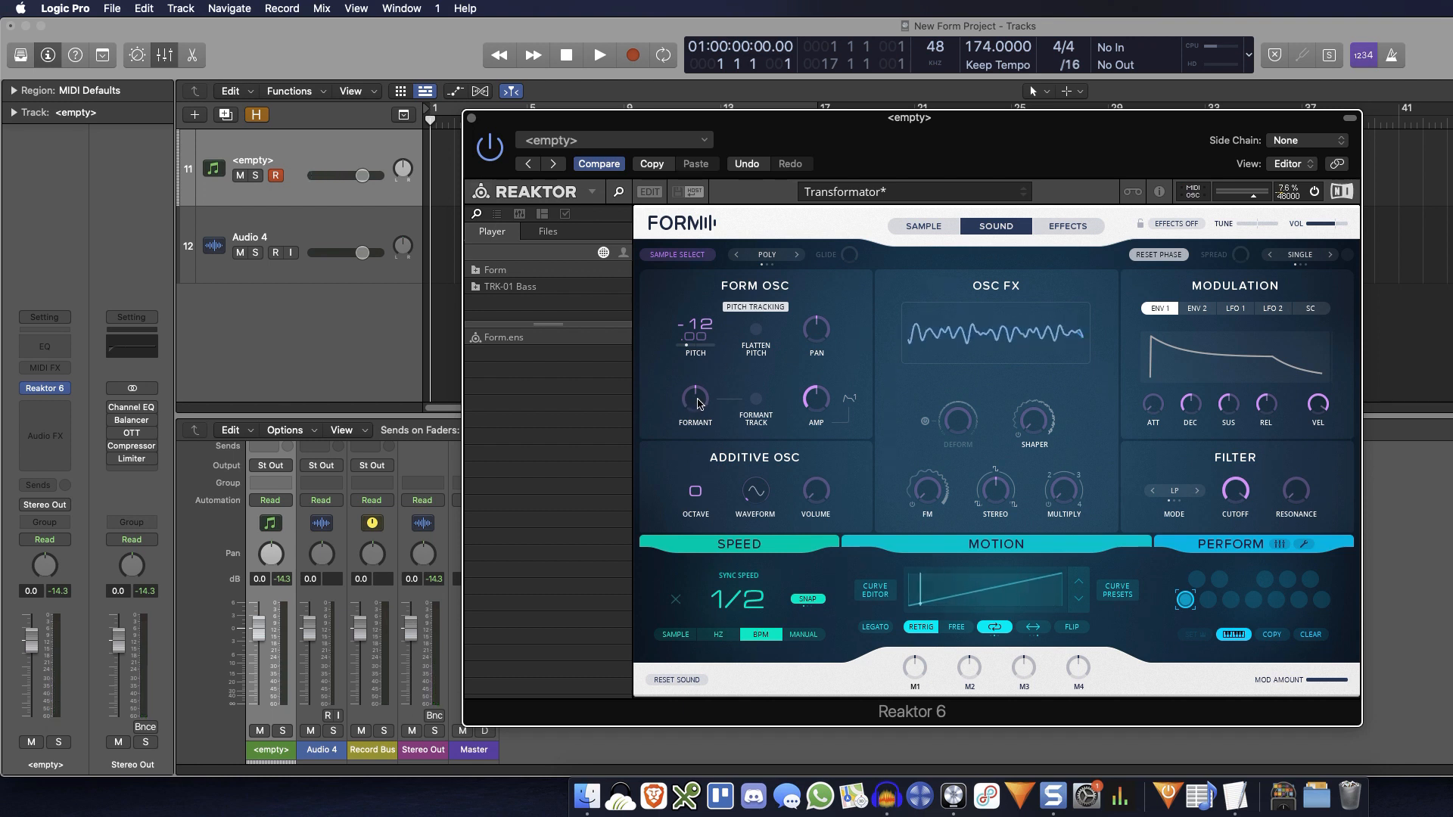
mouse_move(697, 403)
left_mouse_down()
mouse_move(687, 433)
mouse_move(690, 405)
left_mouse_up()
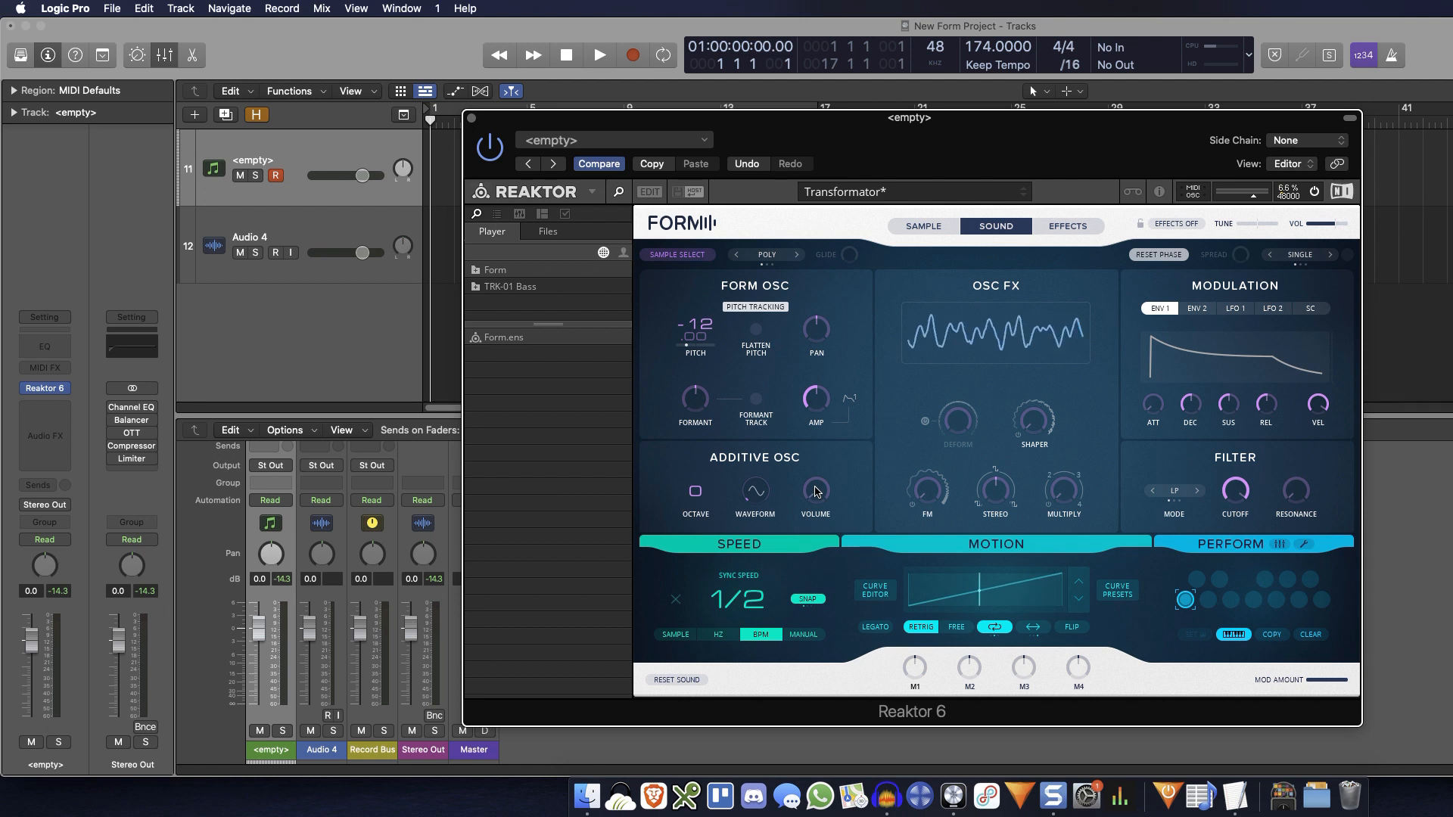
Raise the additive oscillator's volume and set its waveform to 0.16.
left_click_drag(821, 494, 825, 453)
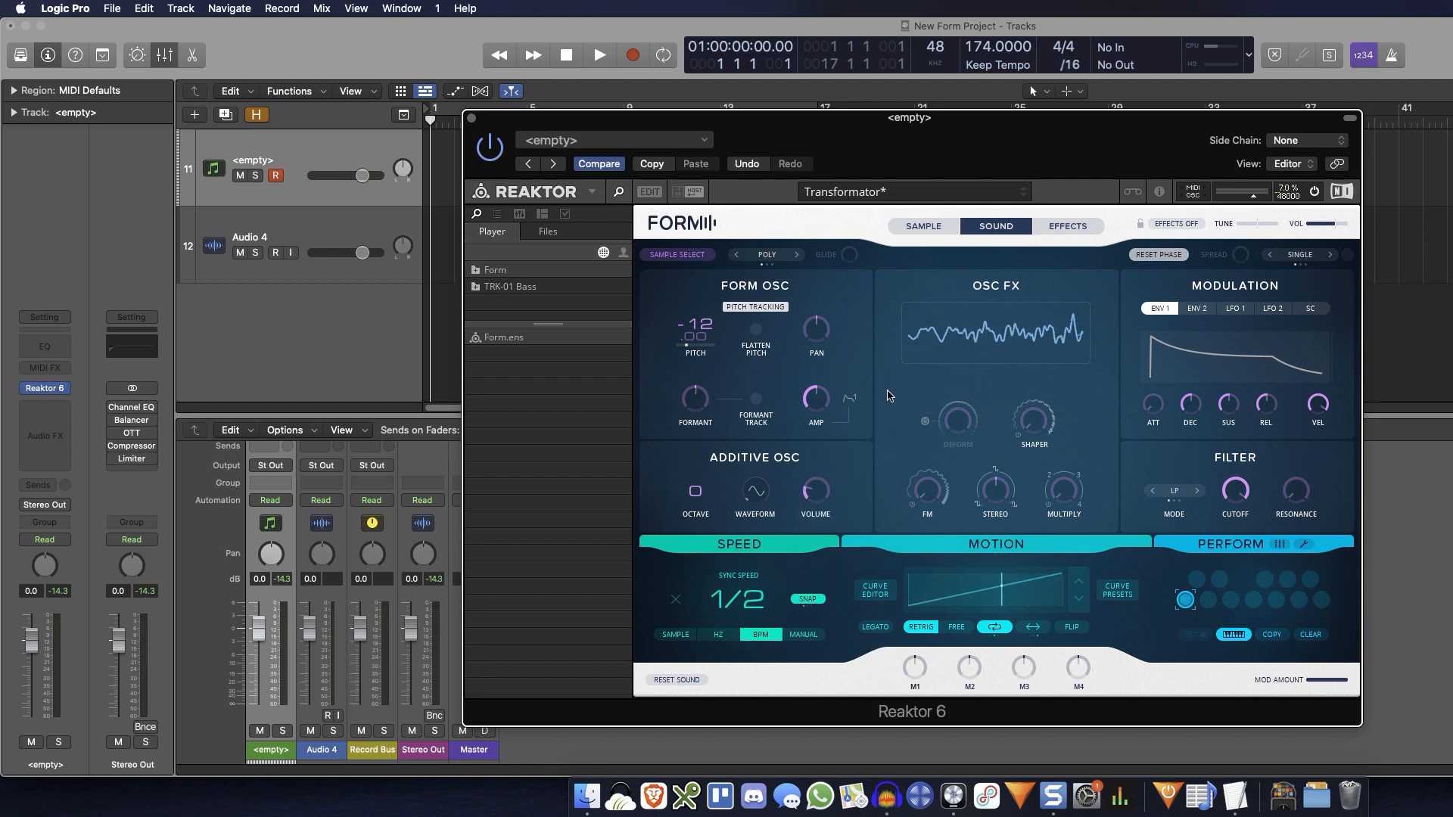
left_click_drag(819, 498, 823, 494)
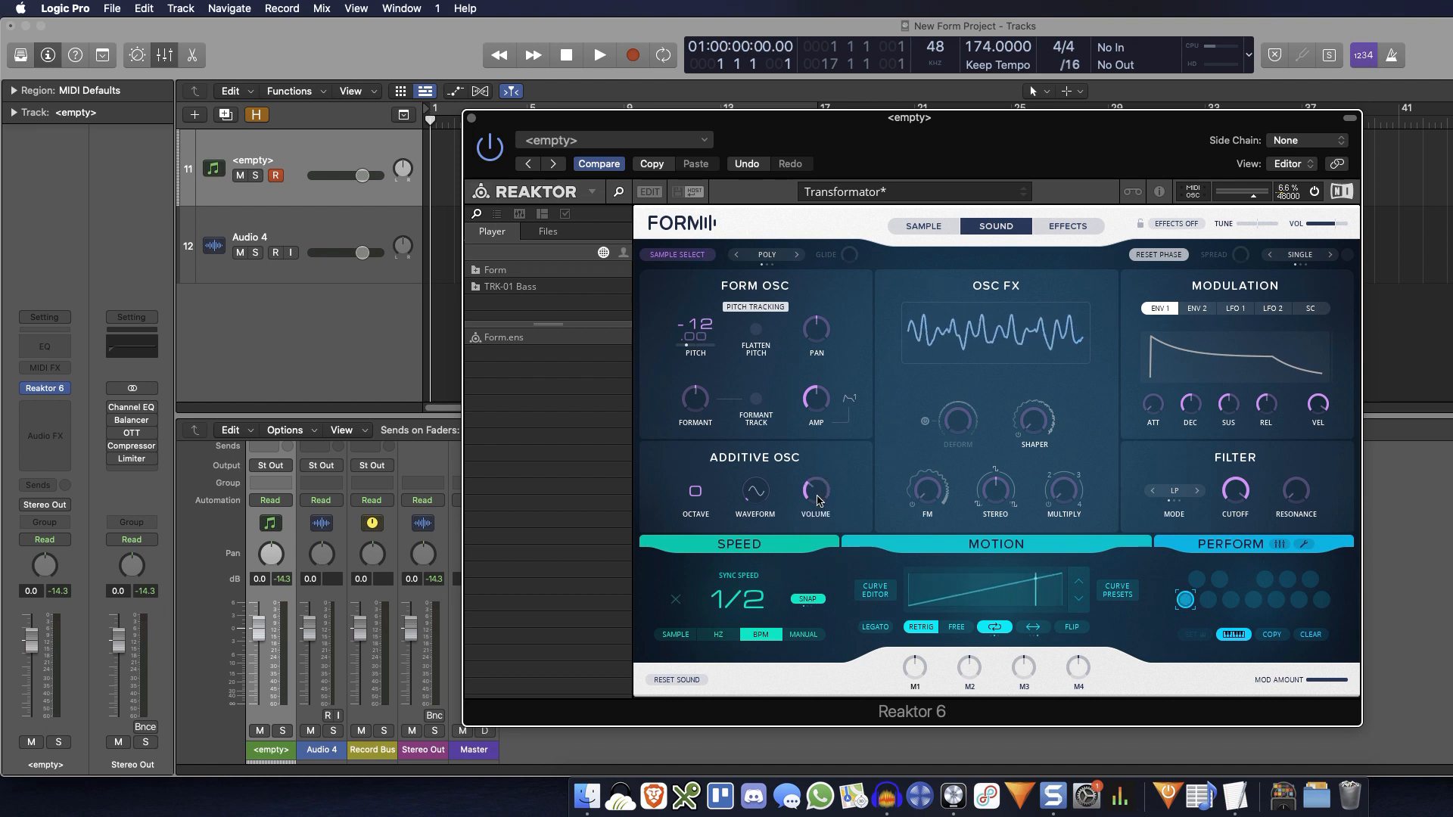
left_click_drag(754, 499, 765, 481)
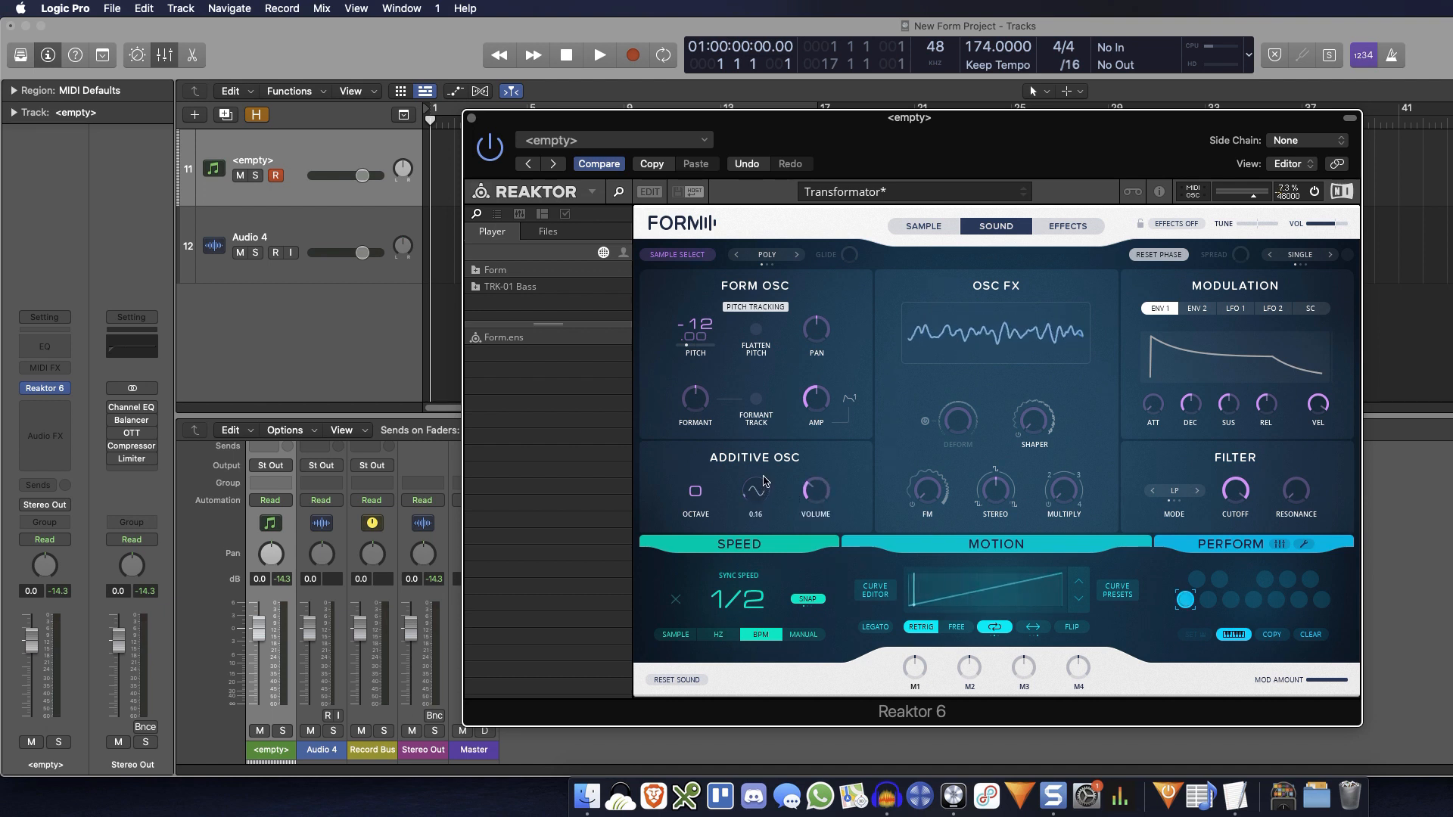
Morph the additive oscillator's waveform toward a square and back to a sine, and fine-tune its volume.
left_click_drag(766, 431, 777, 242)
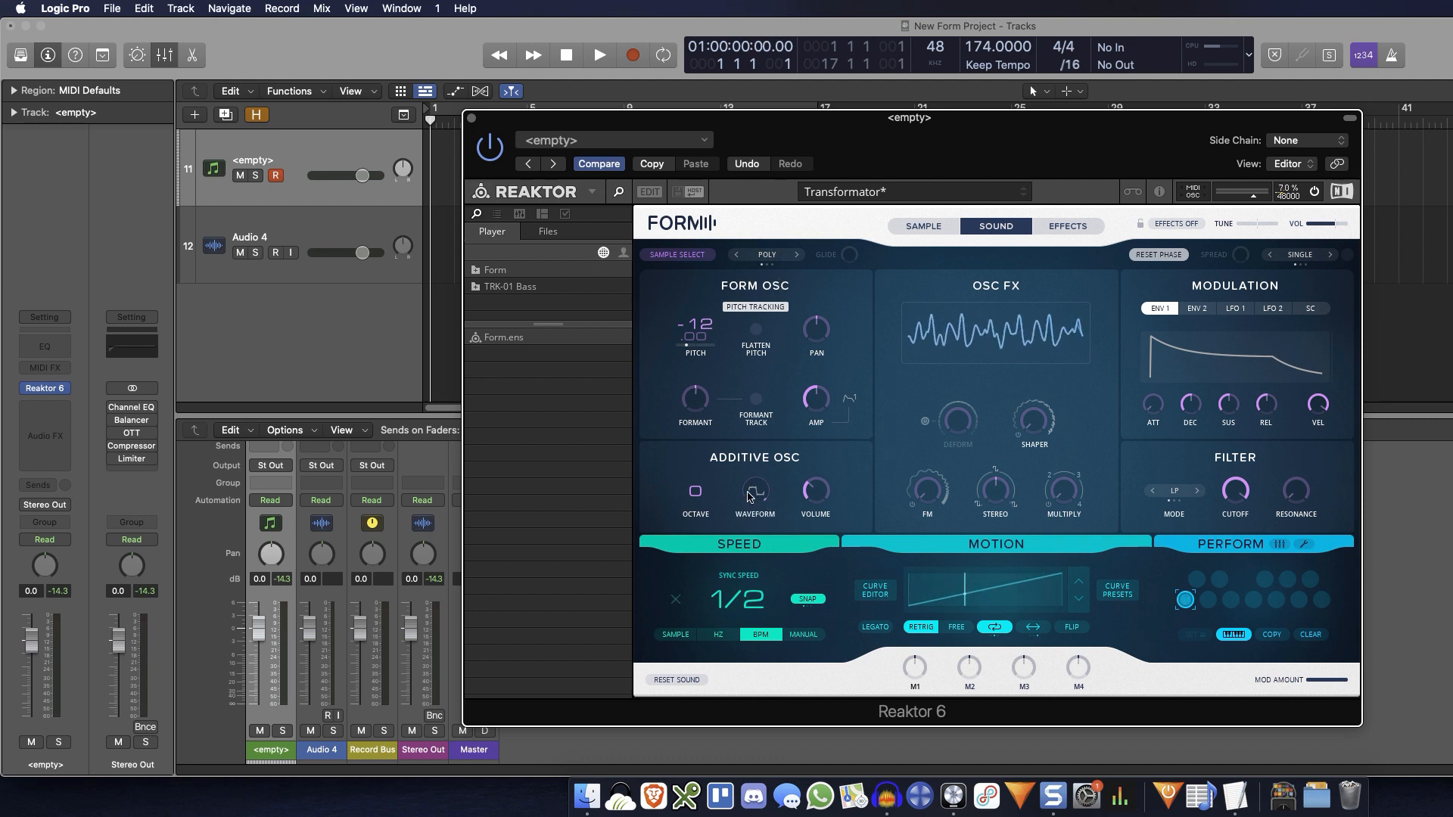
left_click_drag(755, 495, 717, 778)
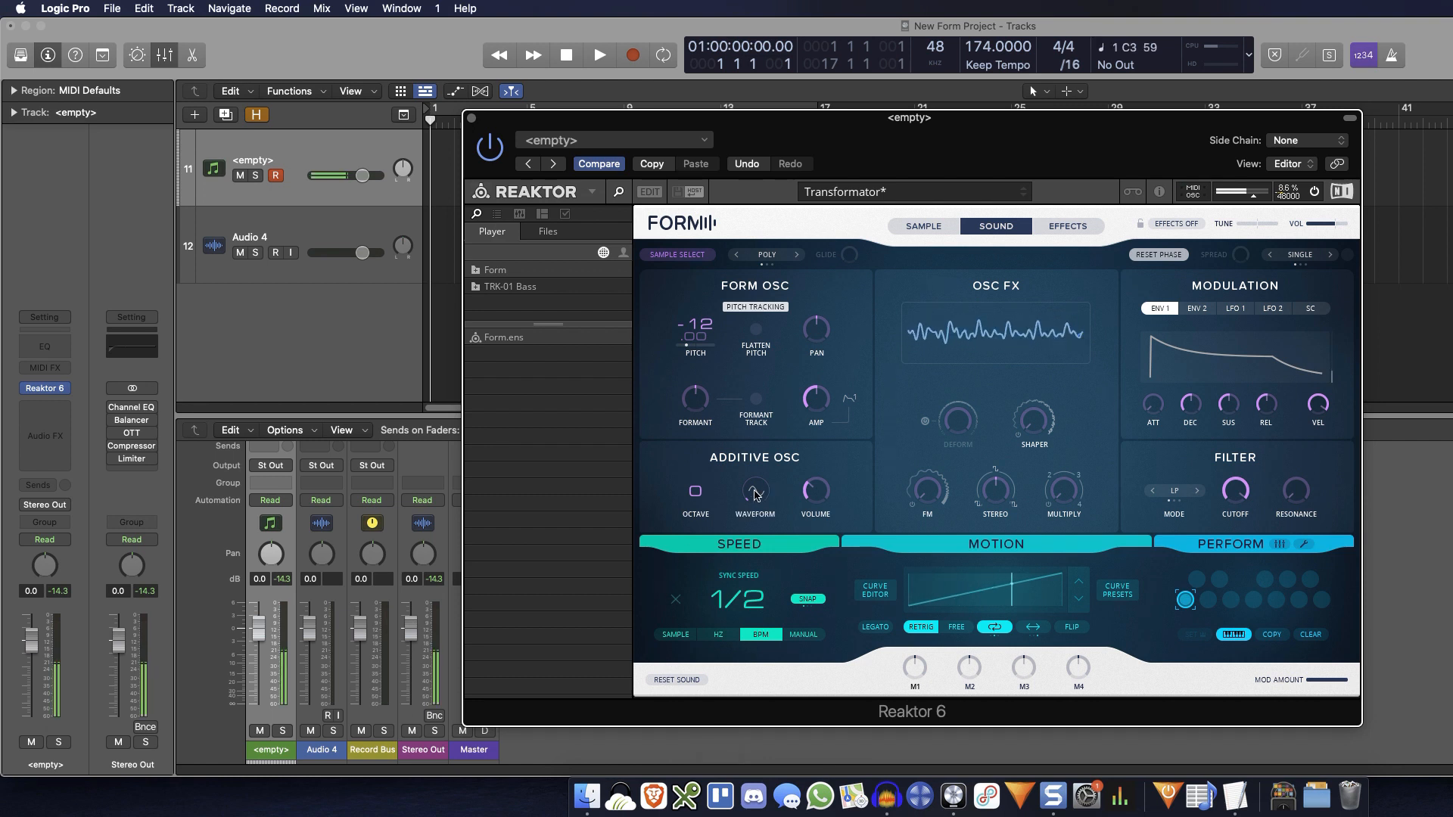
mouse_move(817, 496)
left_mouse_down()
mouse_move(812, 408)
mouse_move(807, 495)
left_mouse_up()
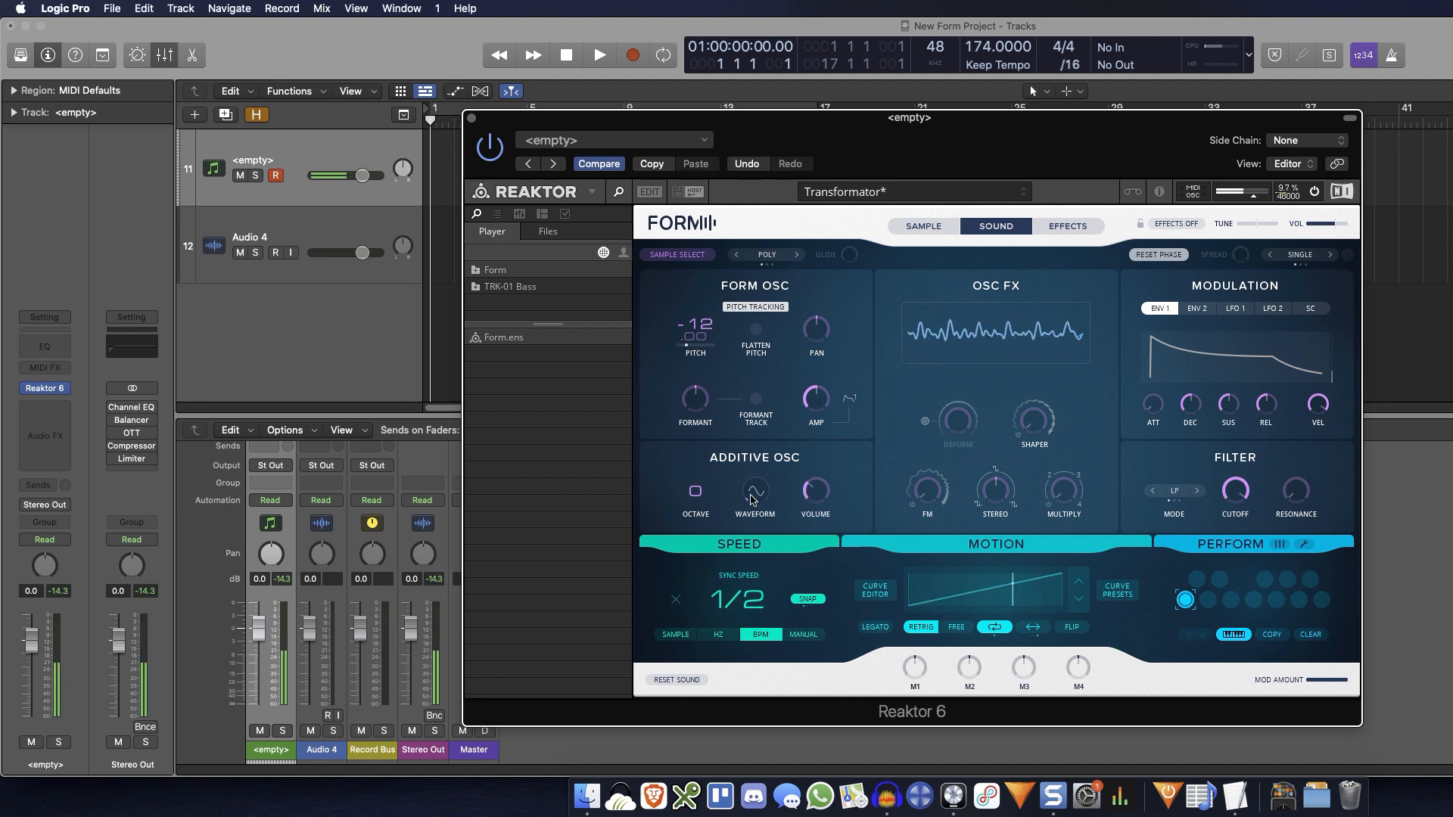
mouse_move(699, 498)
left_mouse_down()
mouse_move(706, 457)
mouse_move(701, 531)
mouse_move(704, 508)
left_mouse_up()
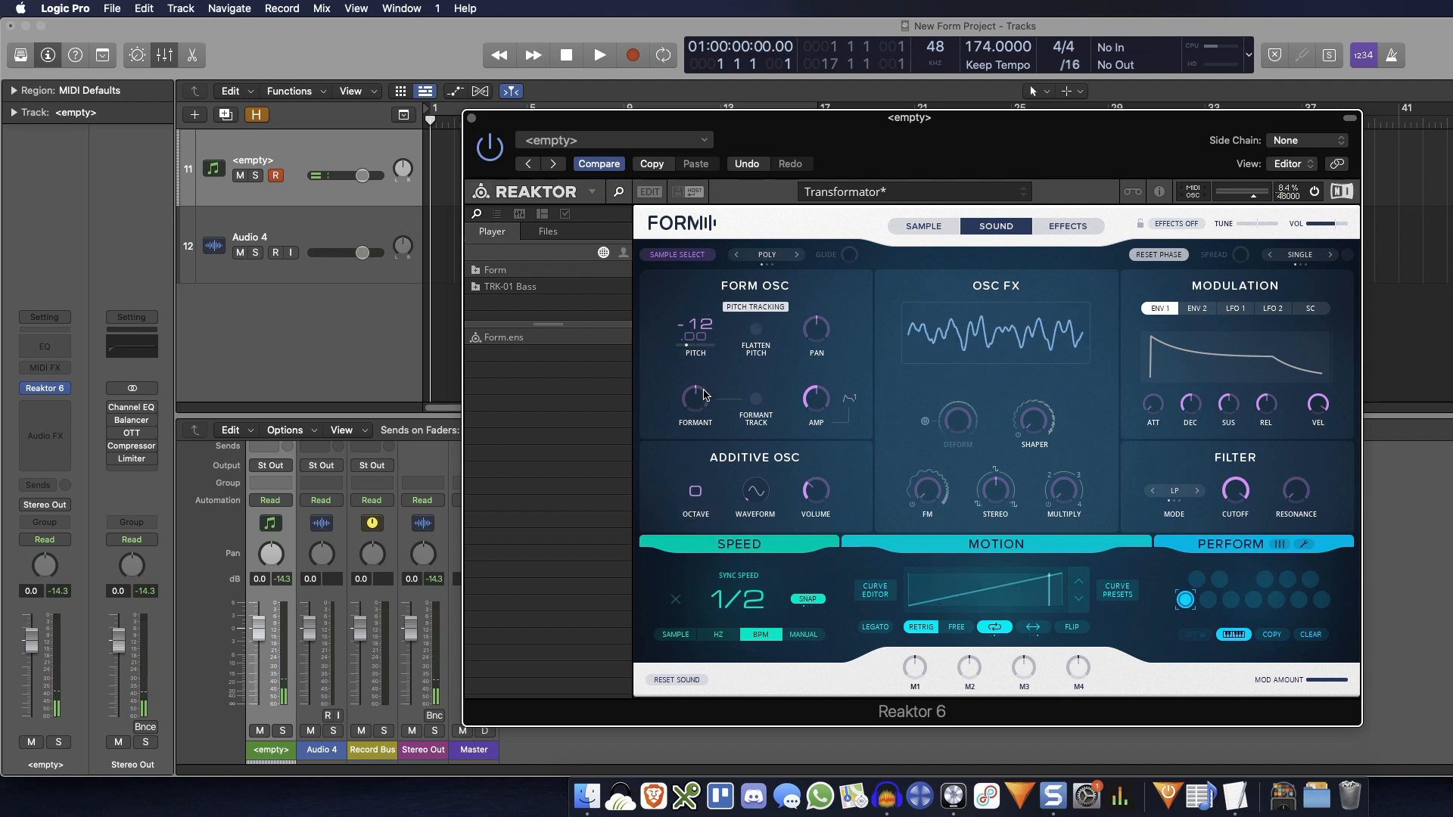
Adjust the Form oscillator's formant and switch on the Deform effect in the oscillator effects section.
mouse_move(697, 403)
left_click_drag(697, 404, 699, 331)
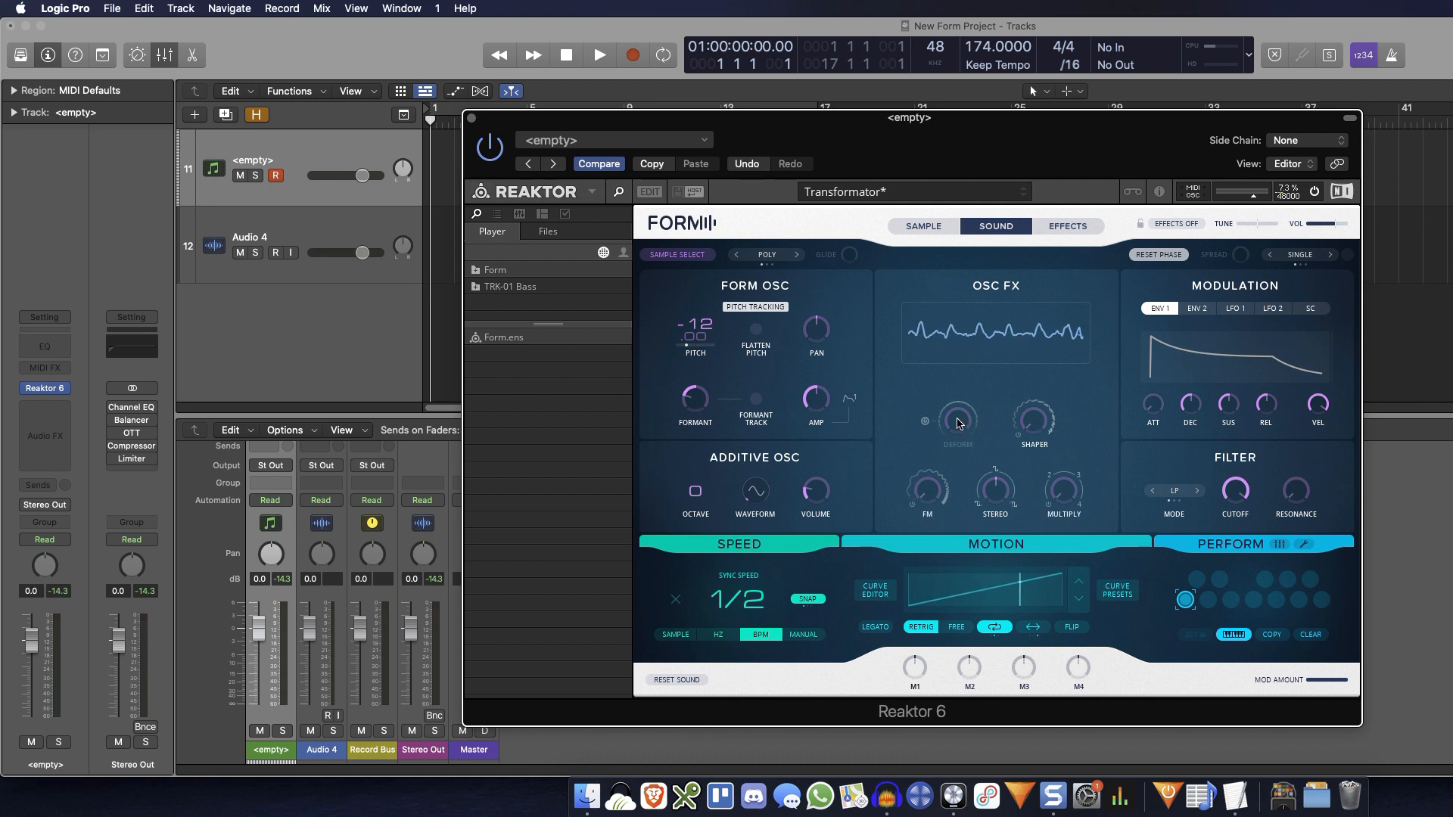
left_click(925, 423)
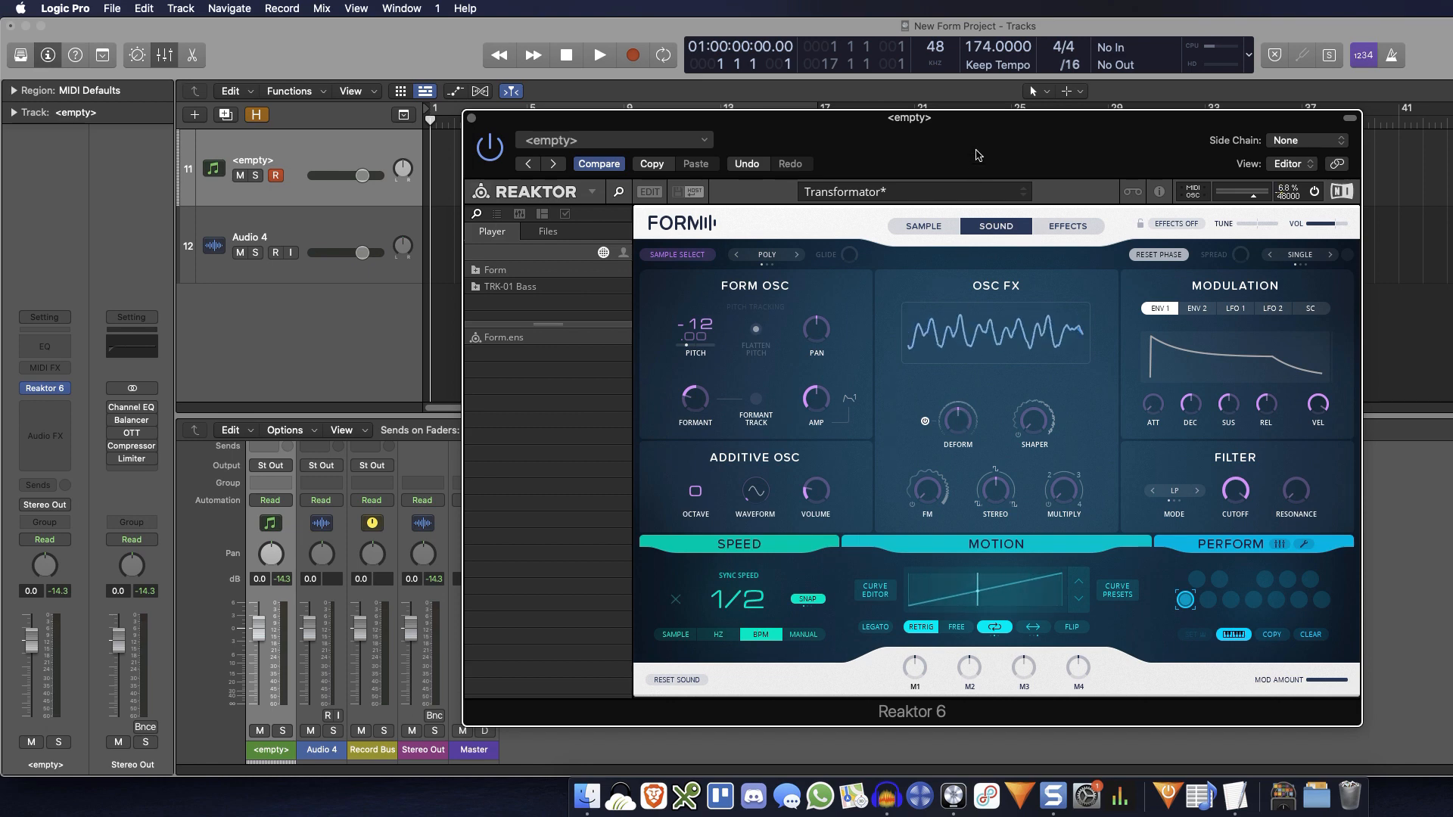
mouse_move(975, 150)
left_mouse_down()
mouse_move(964, 243)
mouse_move(986, 148)
left_mouse_up()
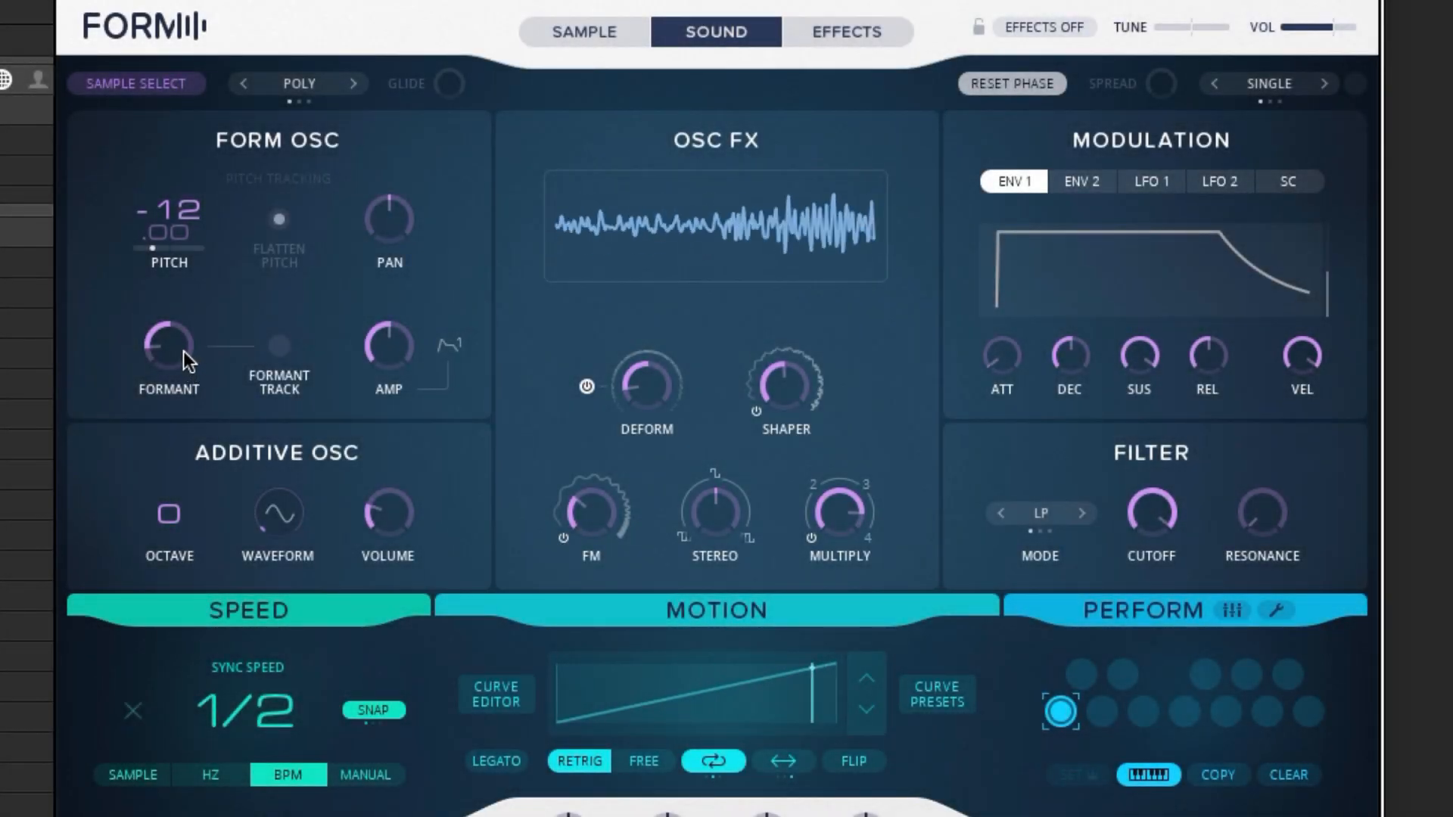
Sweep the formant and deform amounts and slightly raise multiply to try out different timbres.
left_click_drag(183, 351, 189, 325)
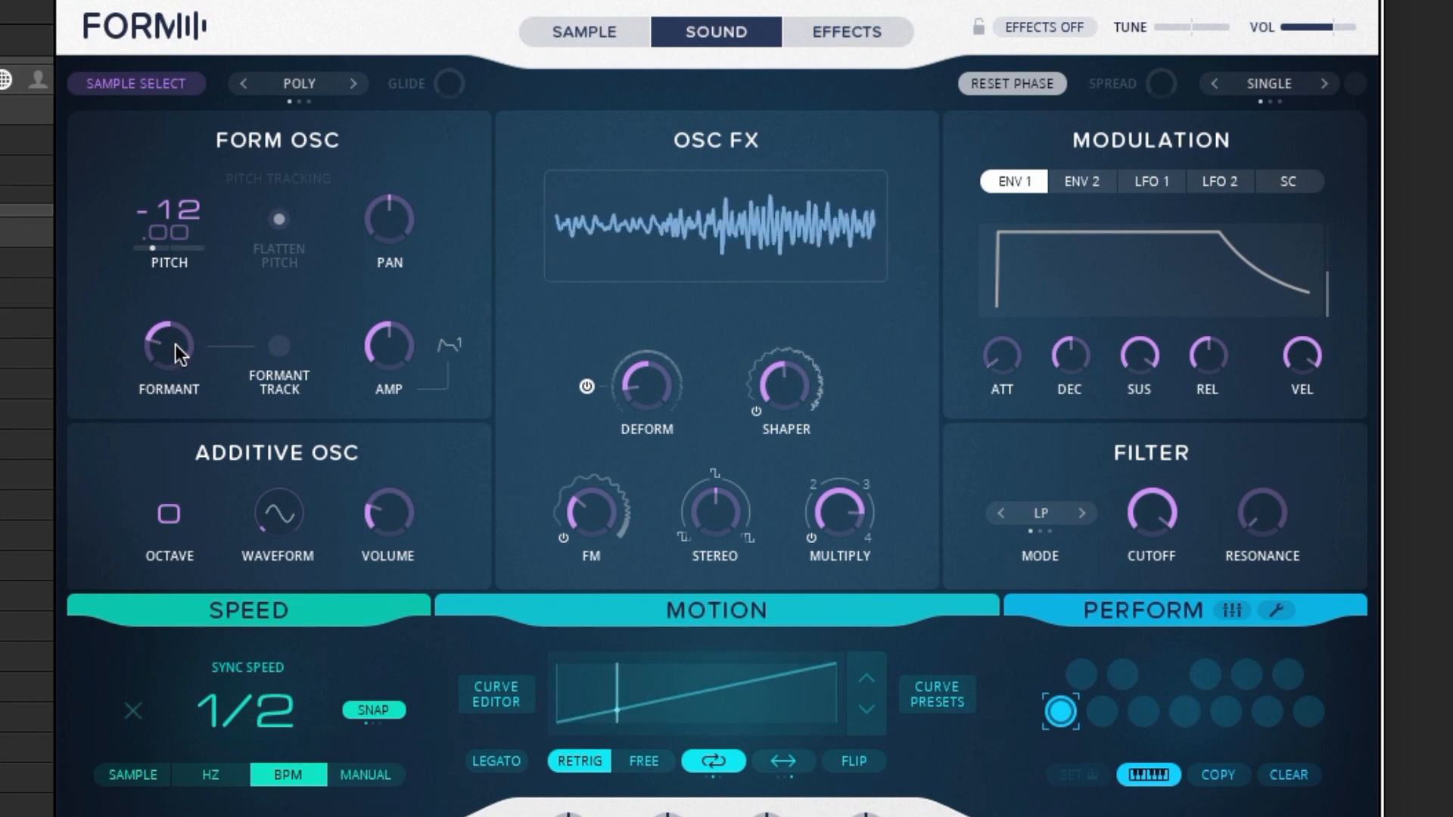
mouse_move(174, 344)
left_mouse_down()
mouse_move(180, 299)
mouse_move(178, 323)
left_mouse_up()
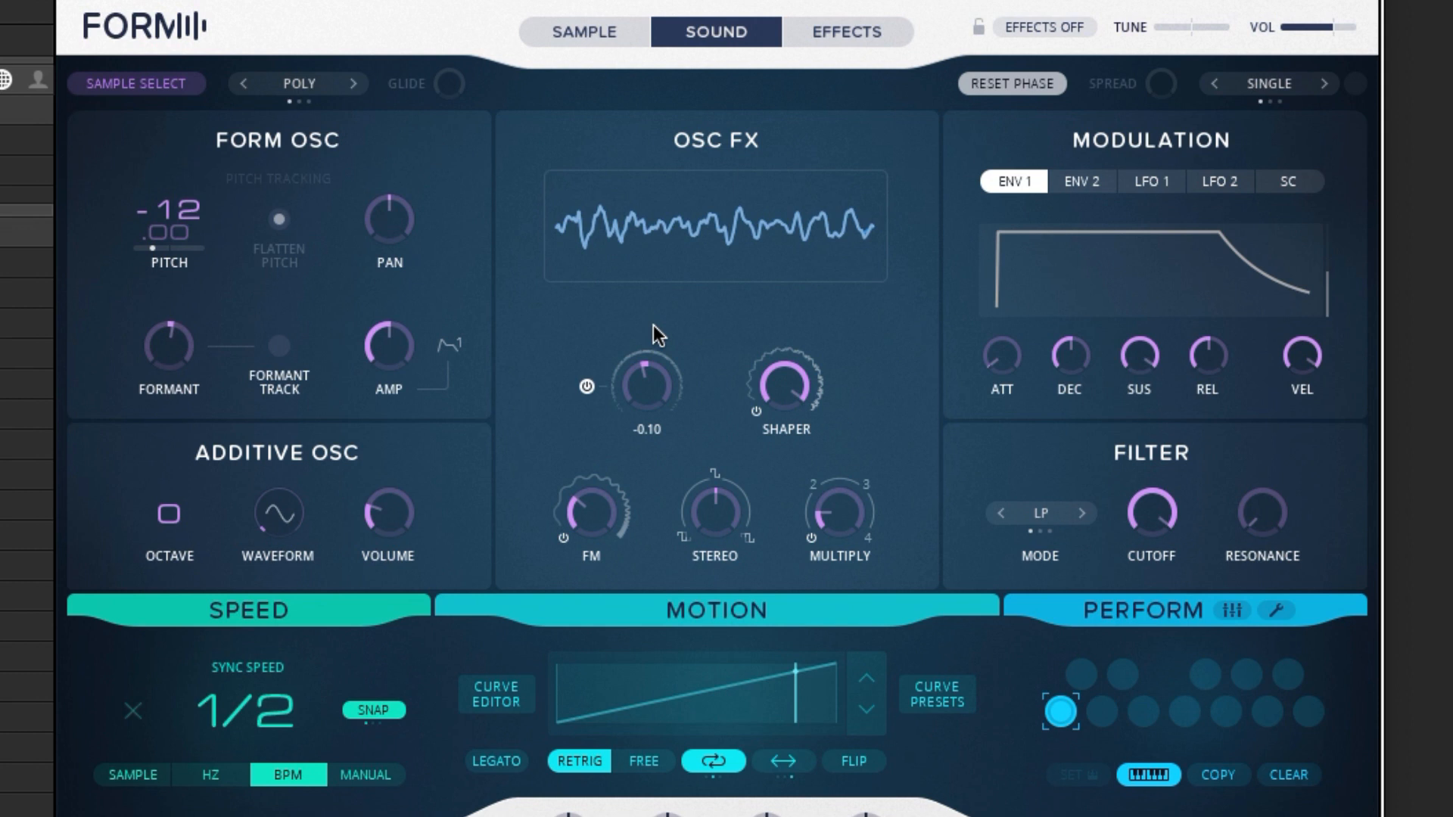
left_click_drag(652, 324, 651, 361)
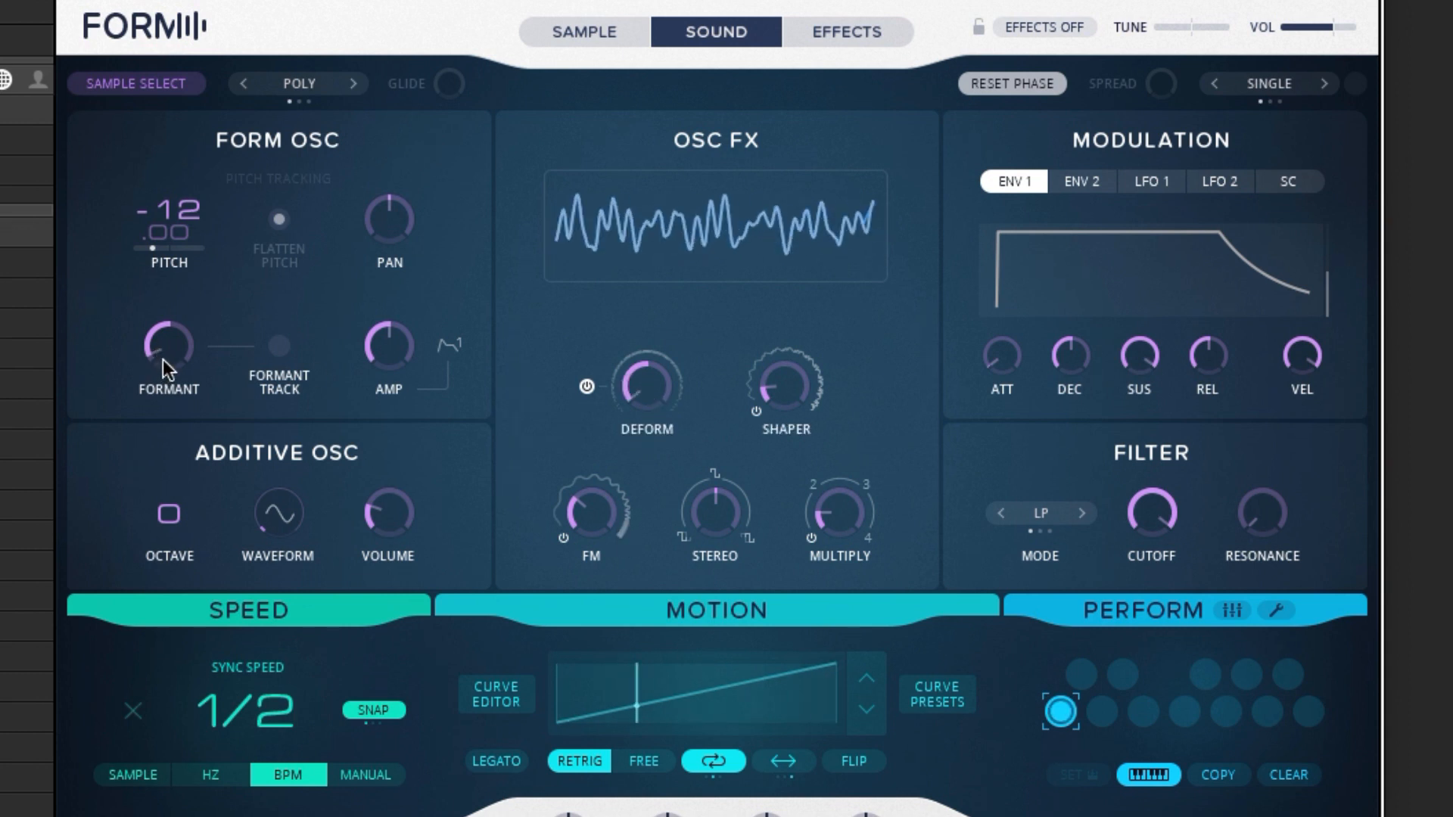
left_click_drag(162, 360, 167, 329)
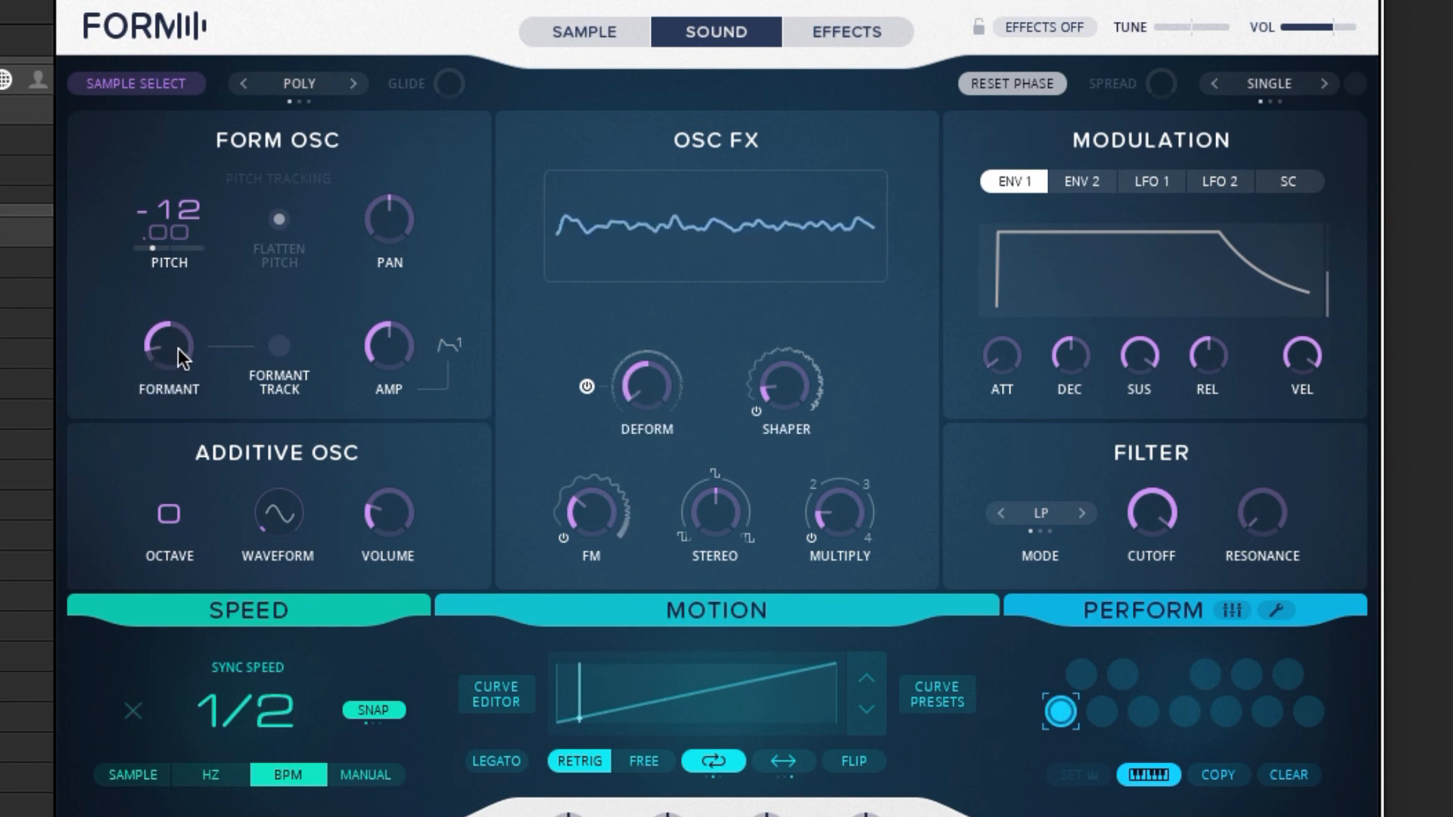
left_click_drag(851, 475, 851, 471)
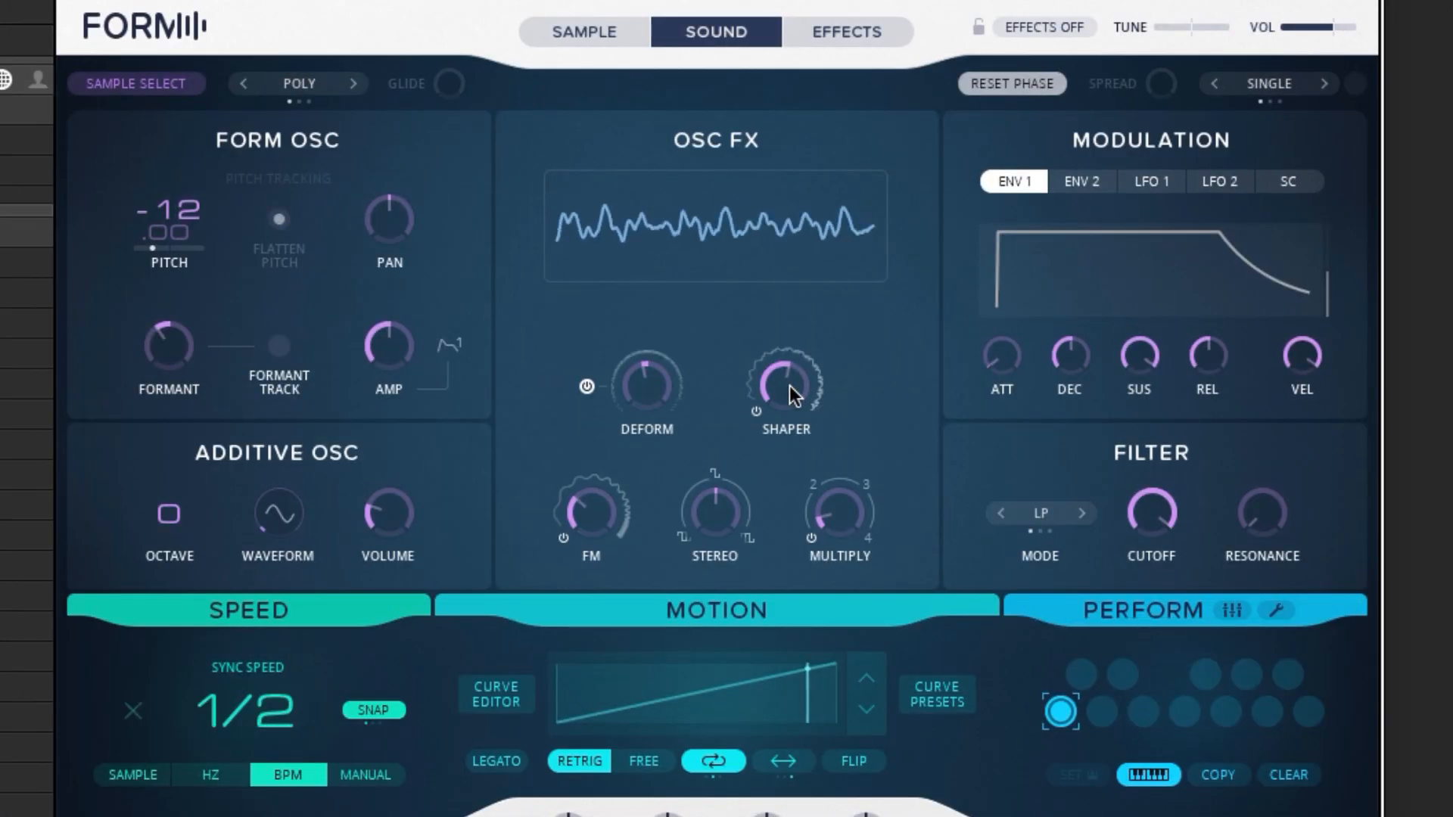
Sweep the shaper up and down, raise multiply, and bring the shaper up to 1.00.
left_click_drag(788, 385, 799, 284)
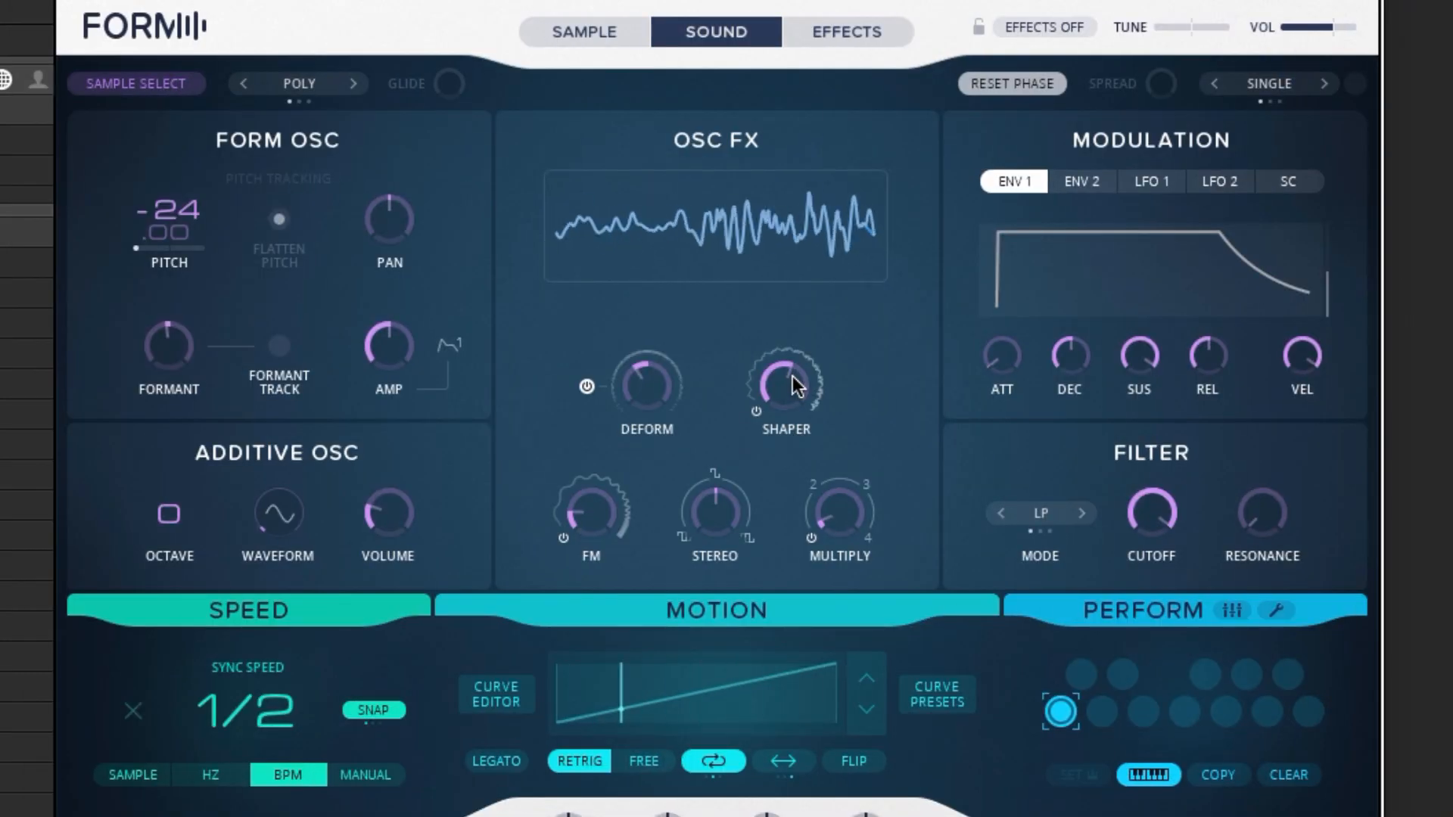
left_click_drag(796, 386, 779, 506)
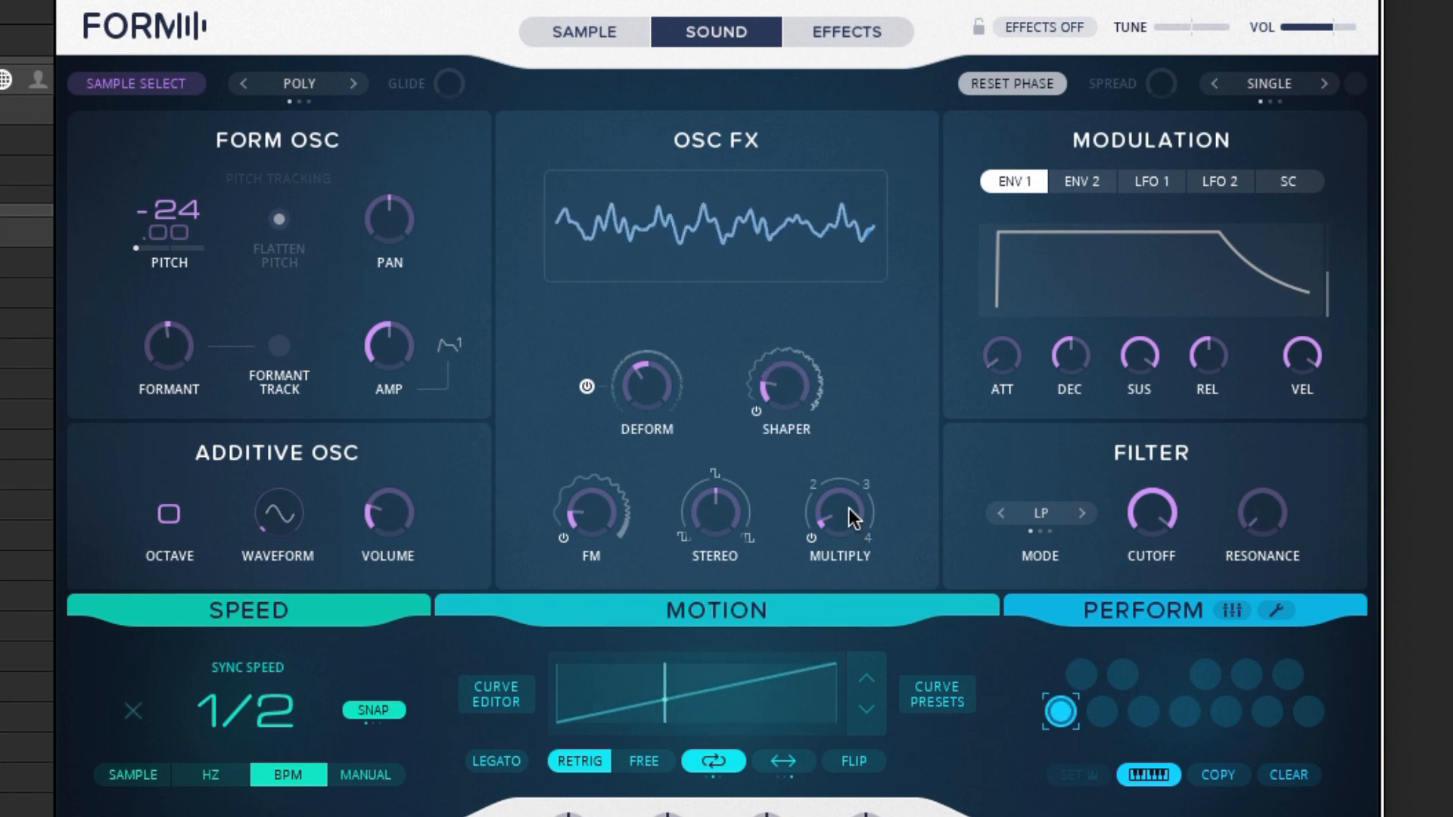
left_click_drag(847, 505, 865, 180)
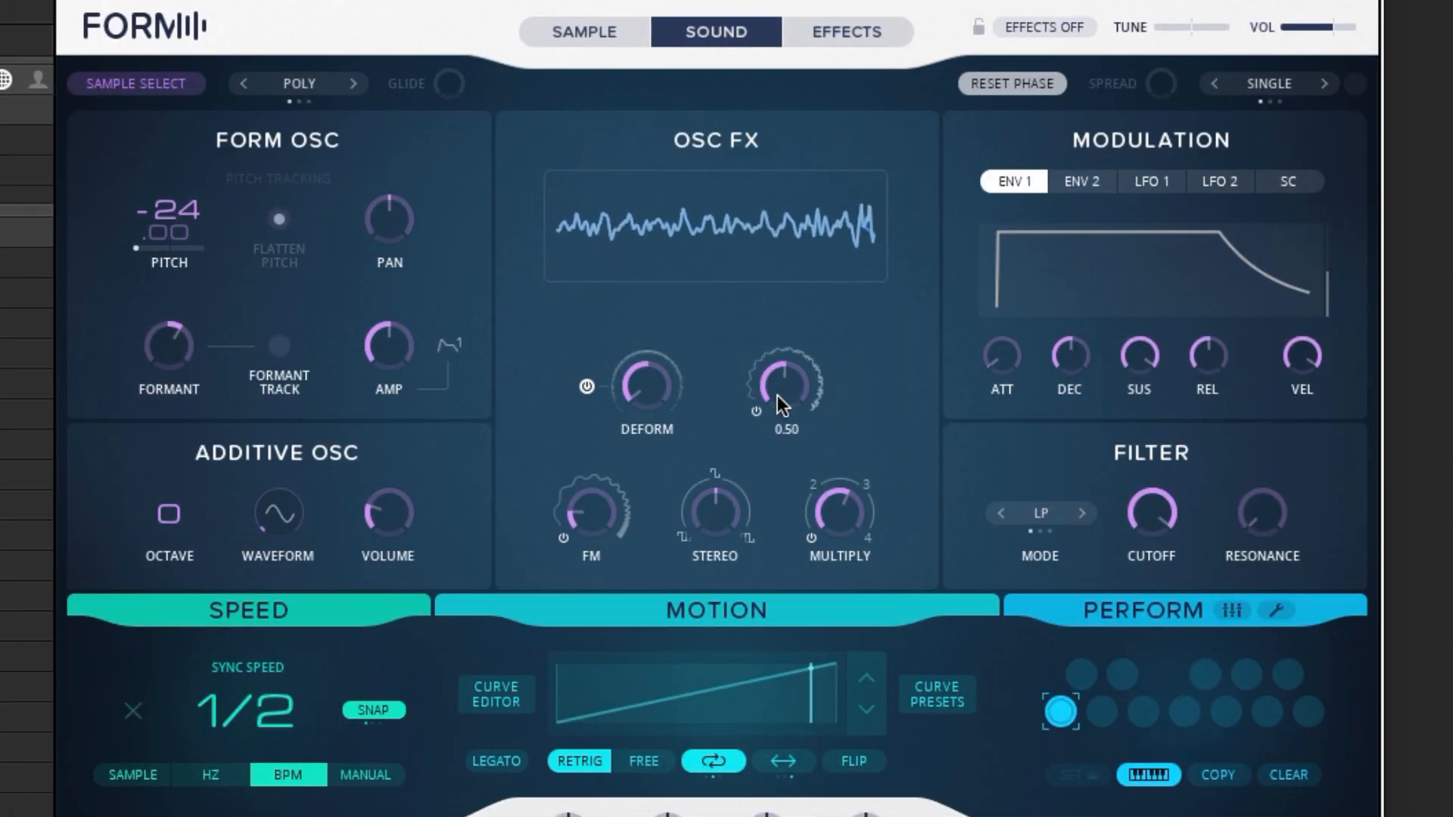
left_click_drag(778, 395, 790, 212)
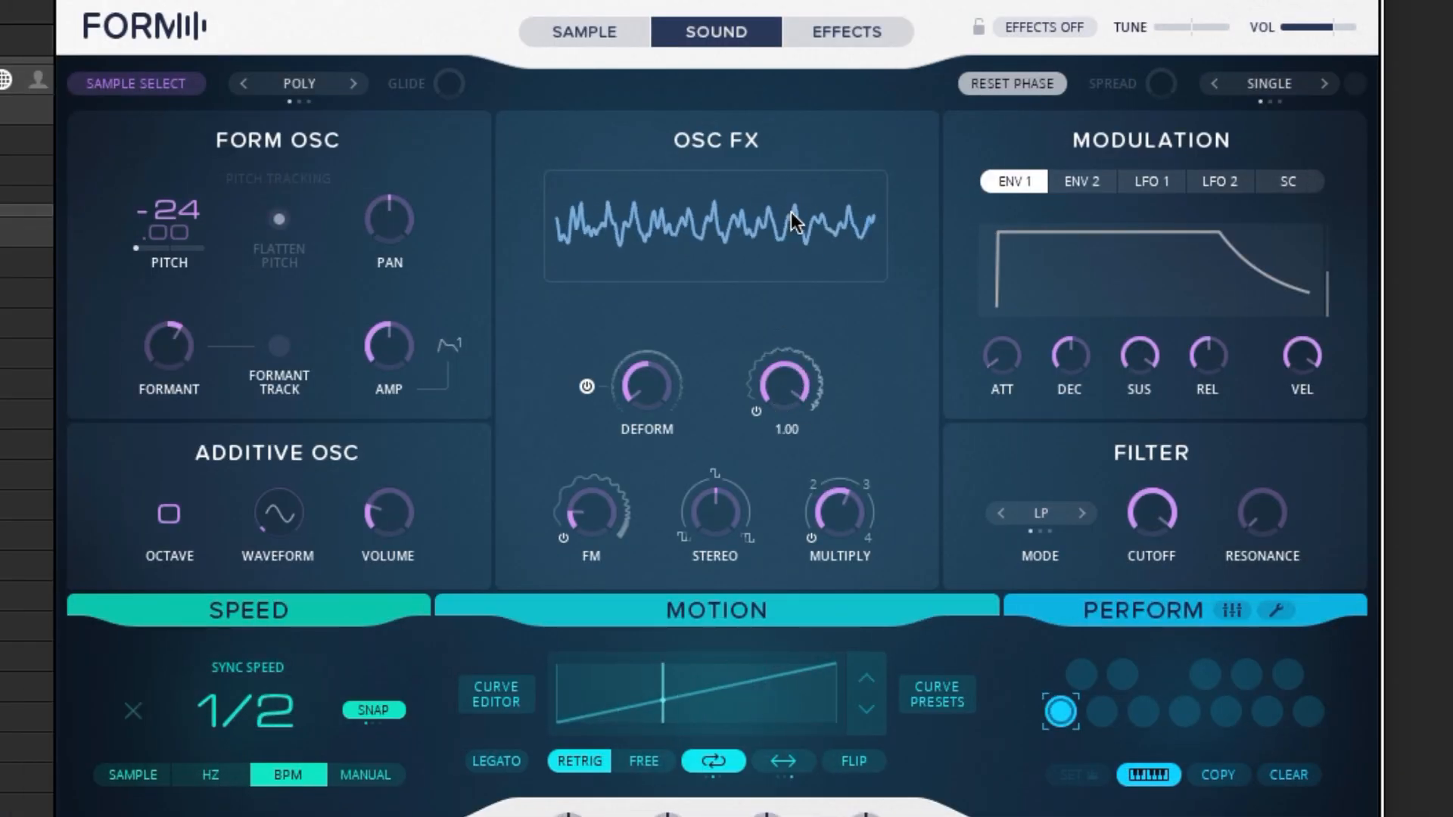
Raise the formant to 3.11 and try a different multiply amount.
left_click_drag(824, 508, 825, 505)
left_click_drag(172, 332, 187, 261)
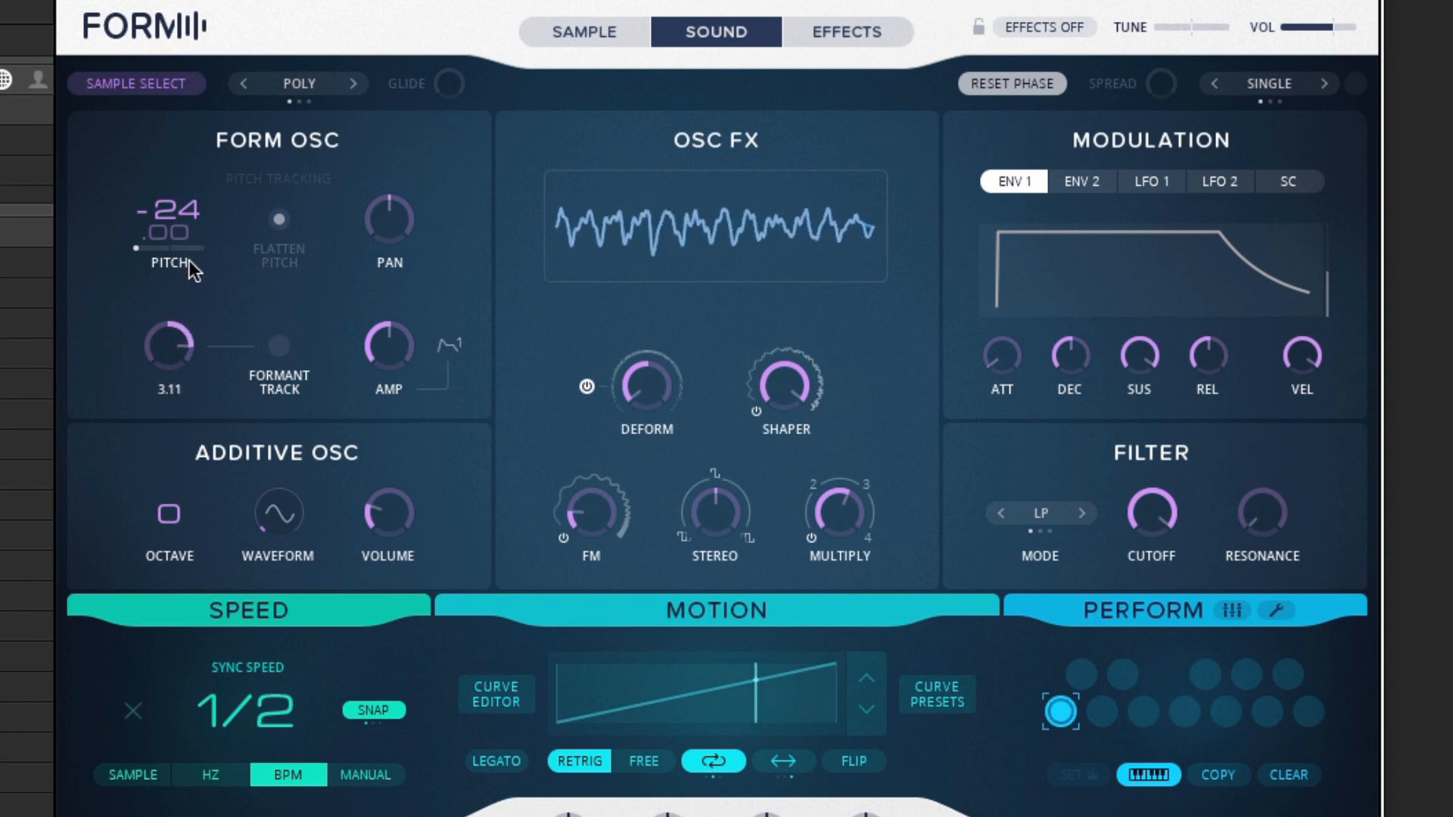
left_click_drag(840, 518, 600, 503)
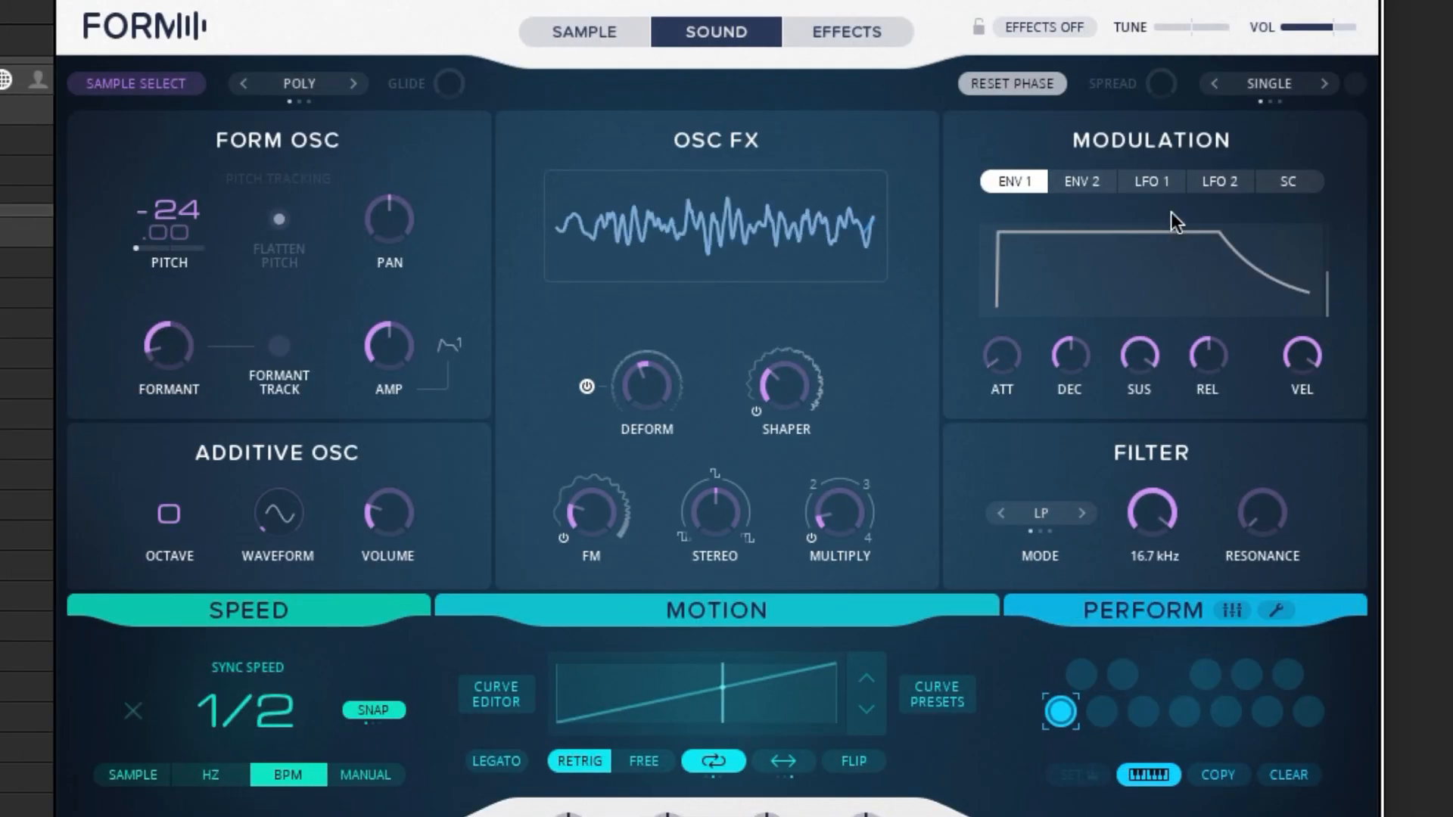
Lower the shaper and bring it back up to 0.53, and reduce the deform amount.
left_click_drag(790, 390, 817, 460)
left_click_drag(783, 391, 782, 311)
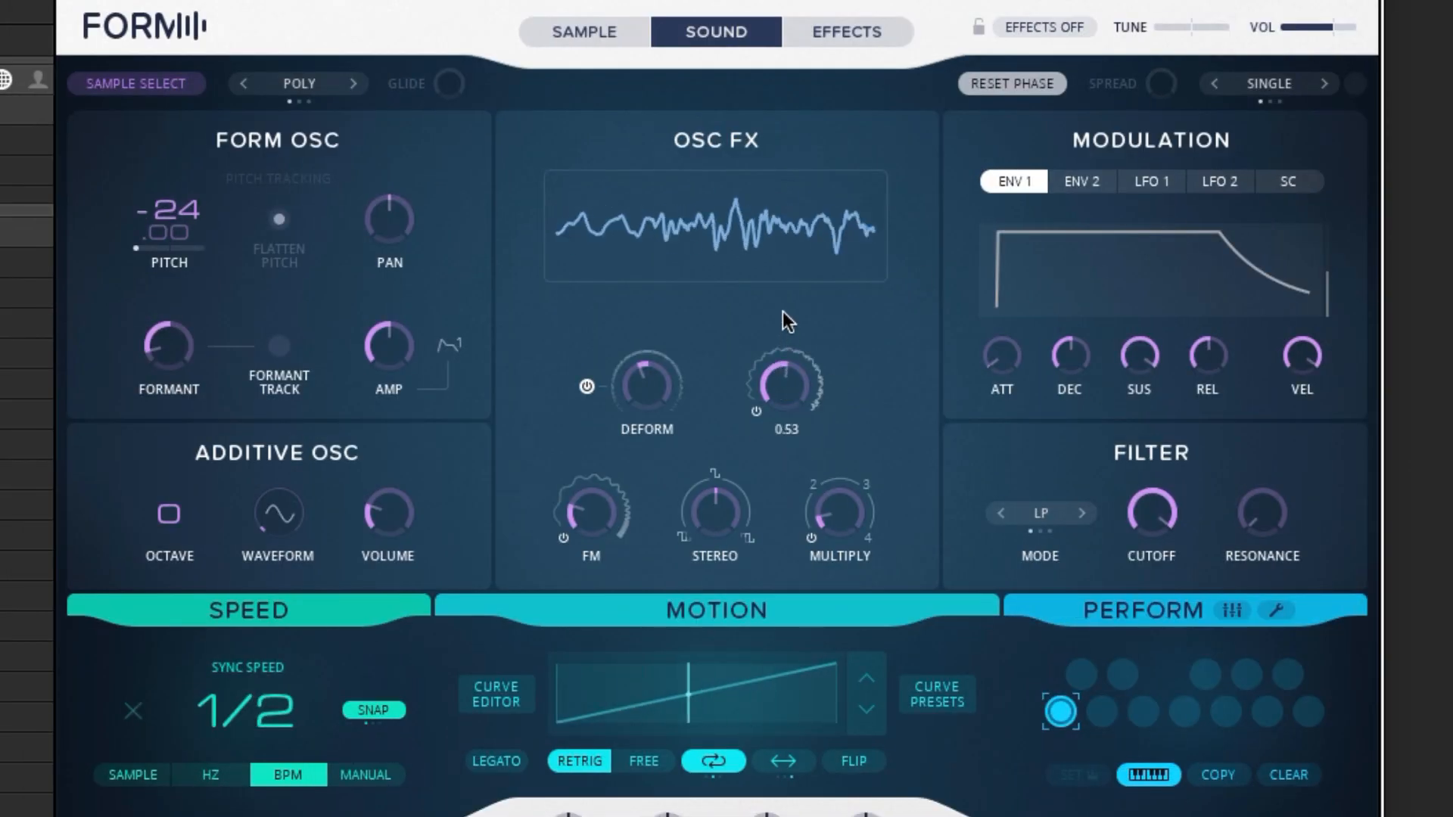
left_click_drag(652, 384, 656, 456)
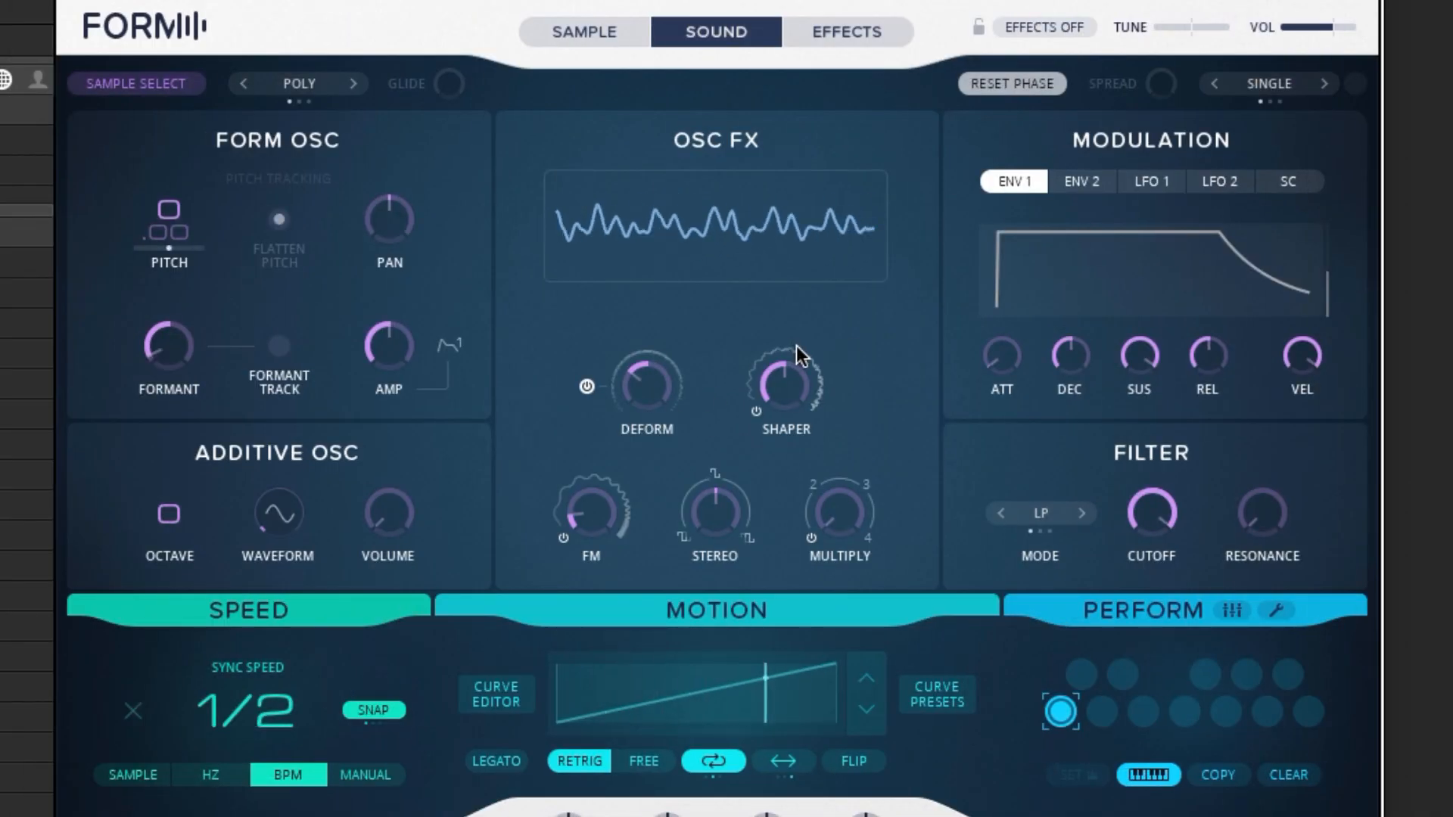
Raise the FM amount and readjust the shaper.
left_click(778, 418)
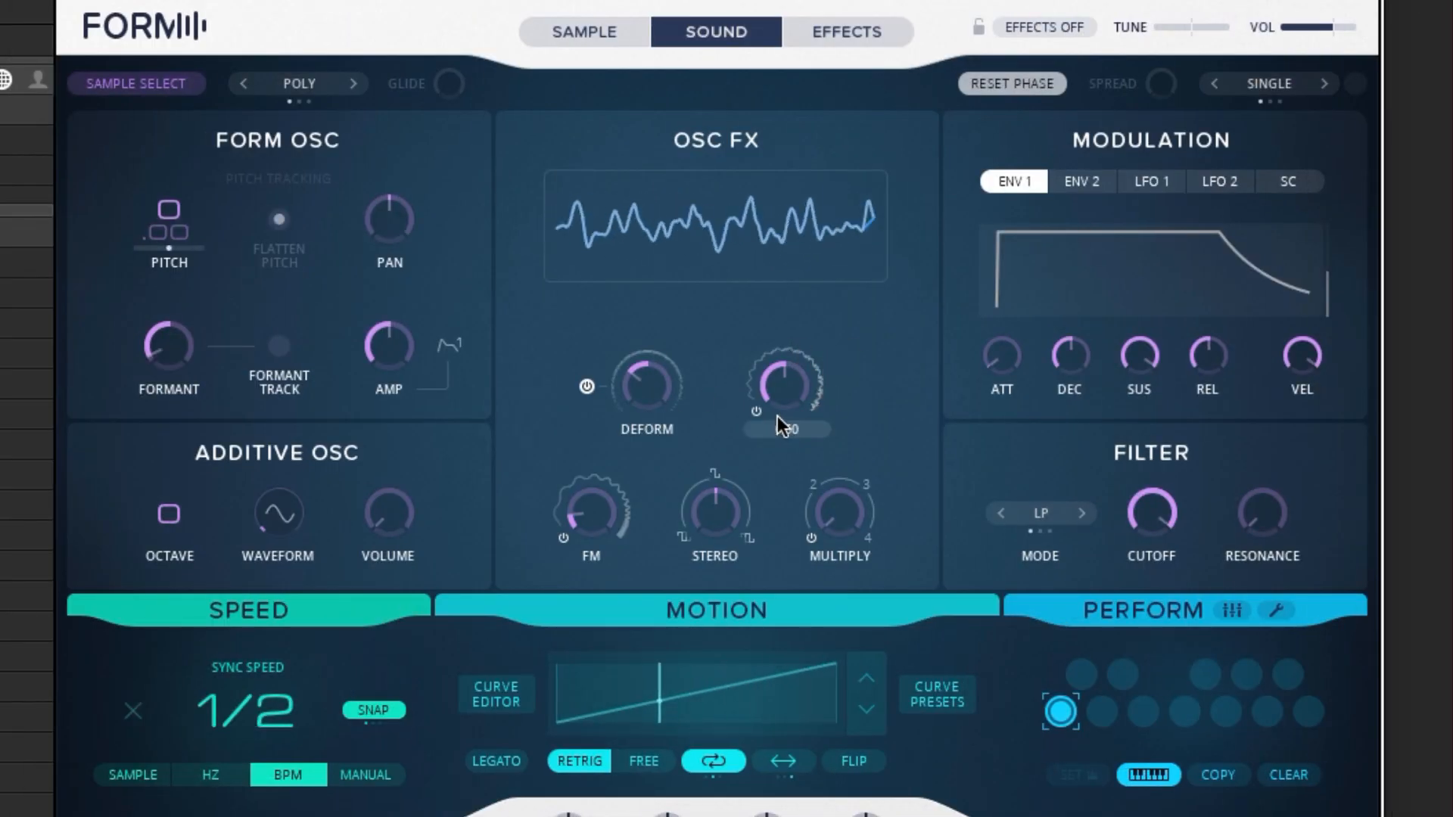
left_click_drag(595, 512, 664, 434)
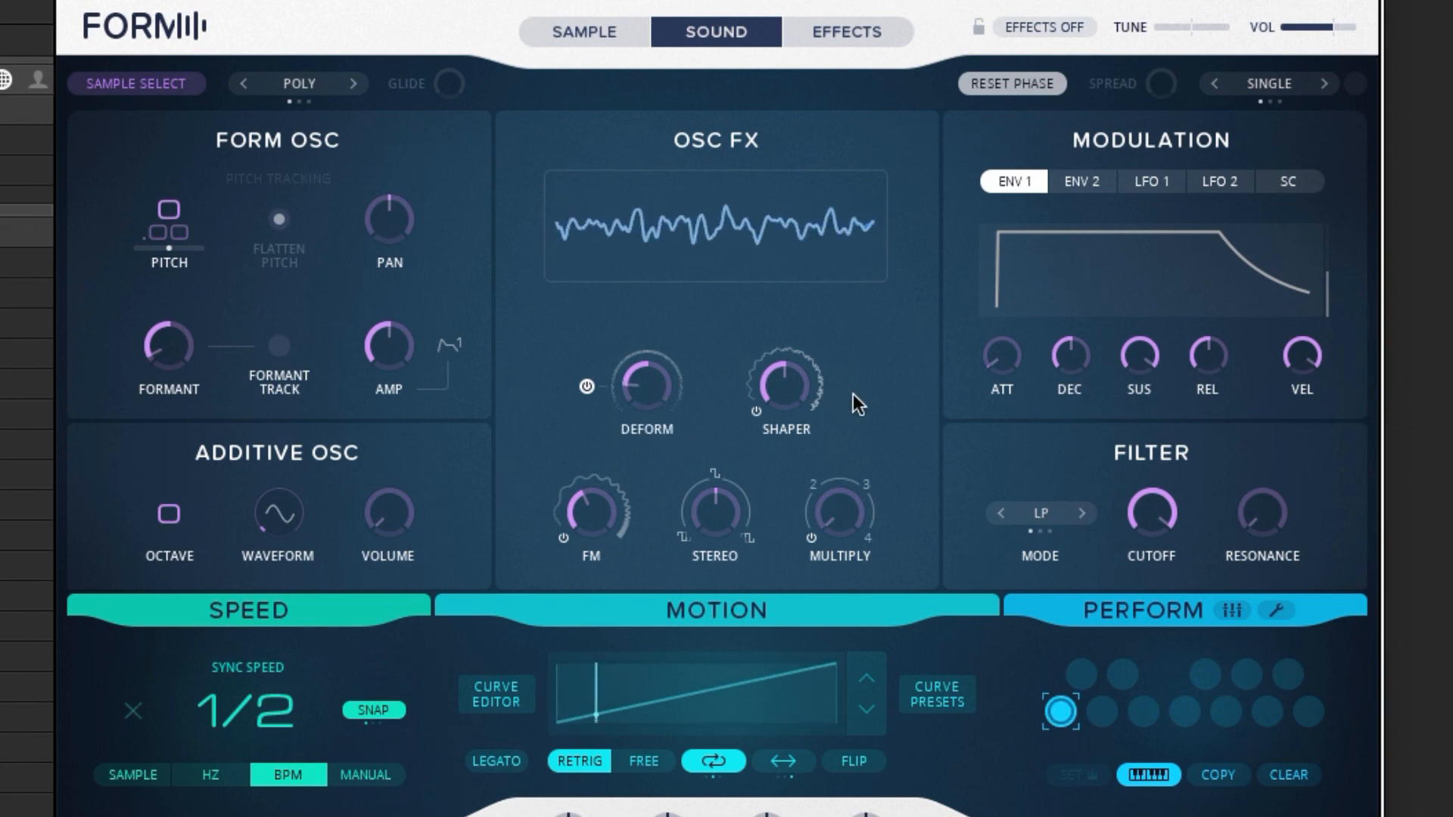
left_click_drag(794, 389, 792, 398)
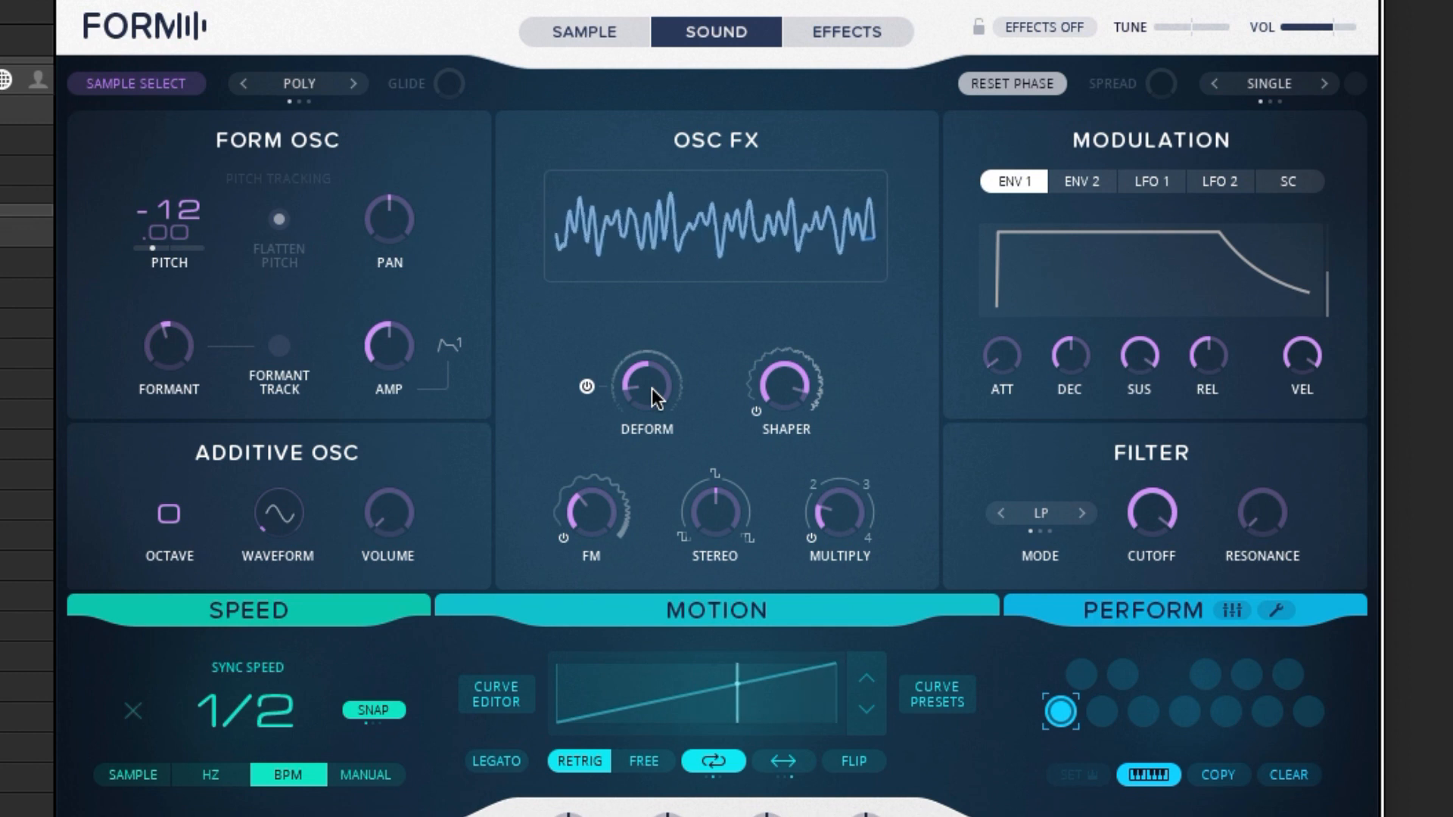
Sweep deform up to 0.88 and back down, and turn multiply fully down.
left_click_drag(651, 388, 658, 306)
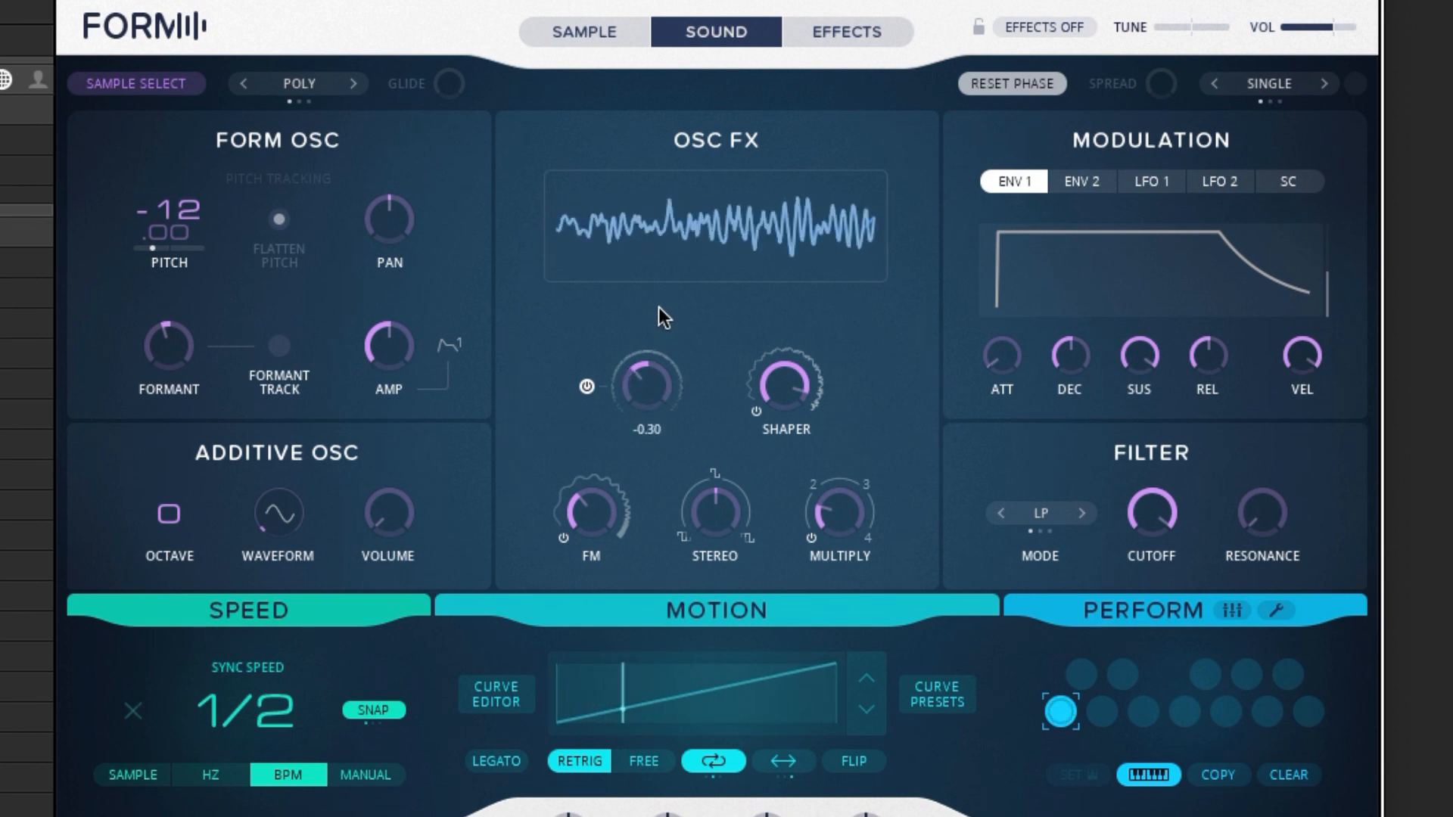
left_click_drag(651, 384, 669, 188)
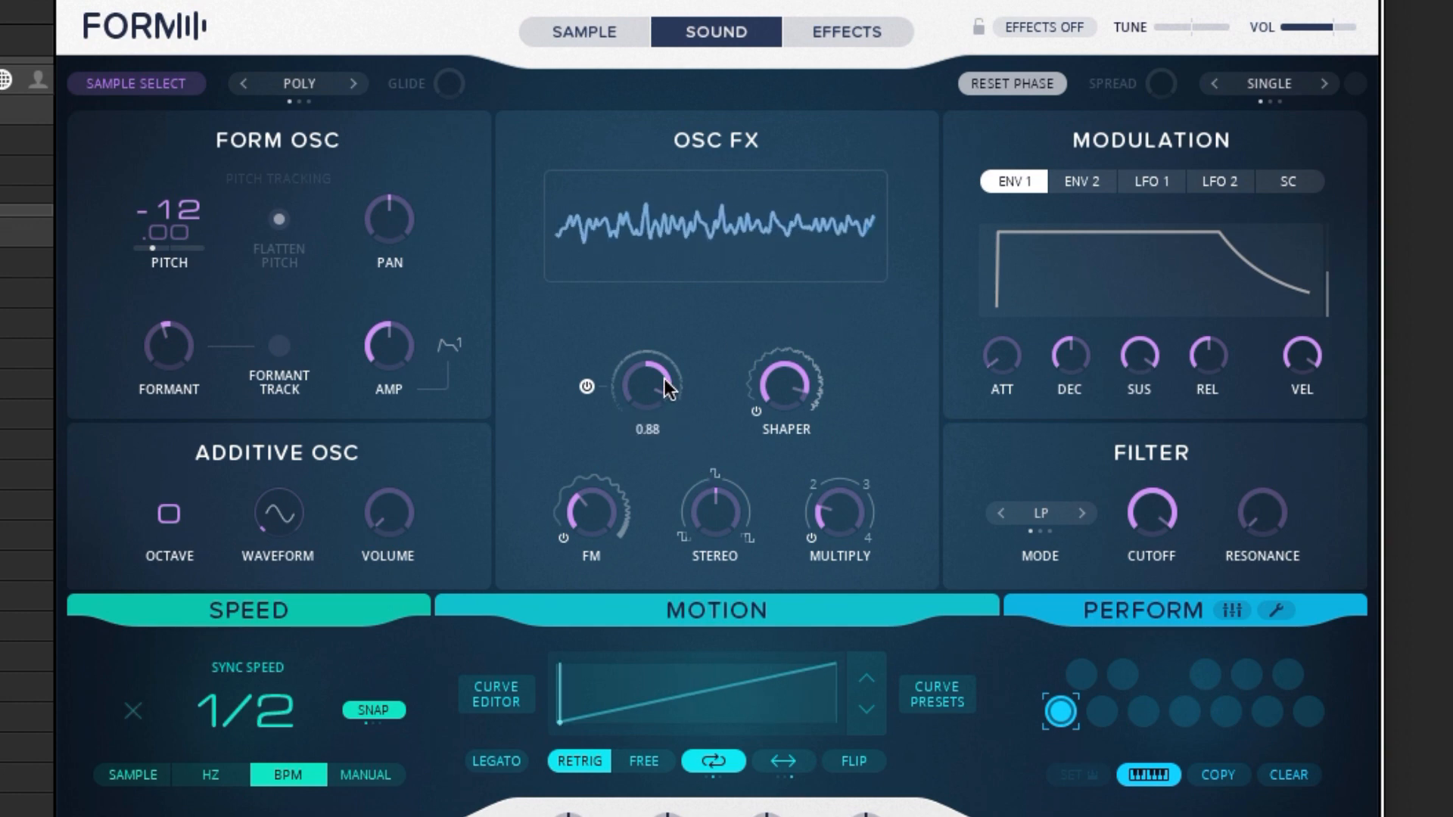
left_click_drag(665, 378, 640, 700)
left_click_drag(828, 525, 756, 691)
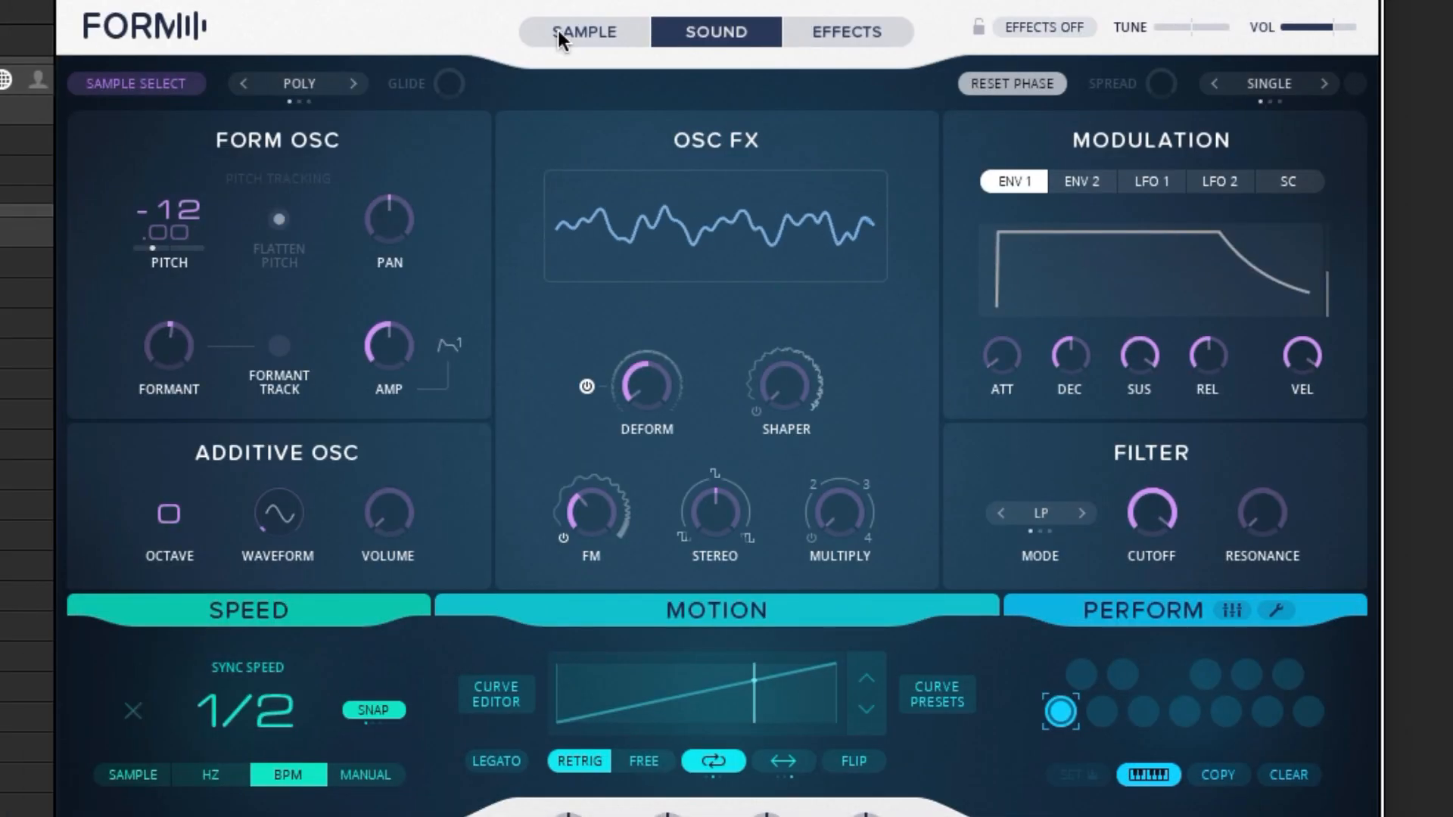
Resize the sample's playback range to a short section and move it to the very end of the waveform.
left_click(560, 33)
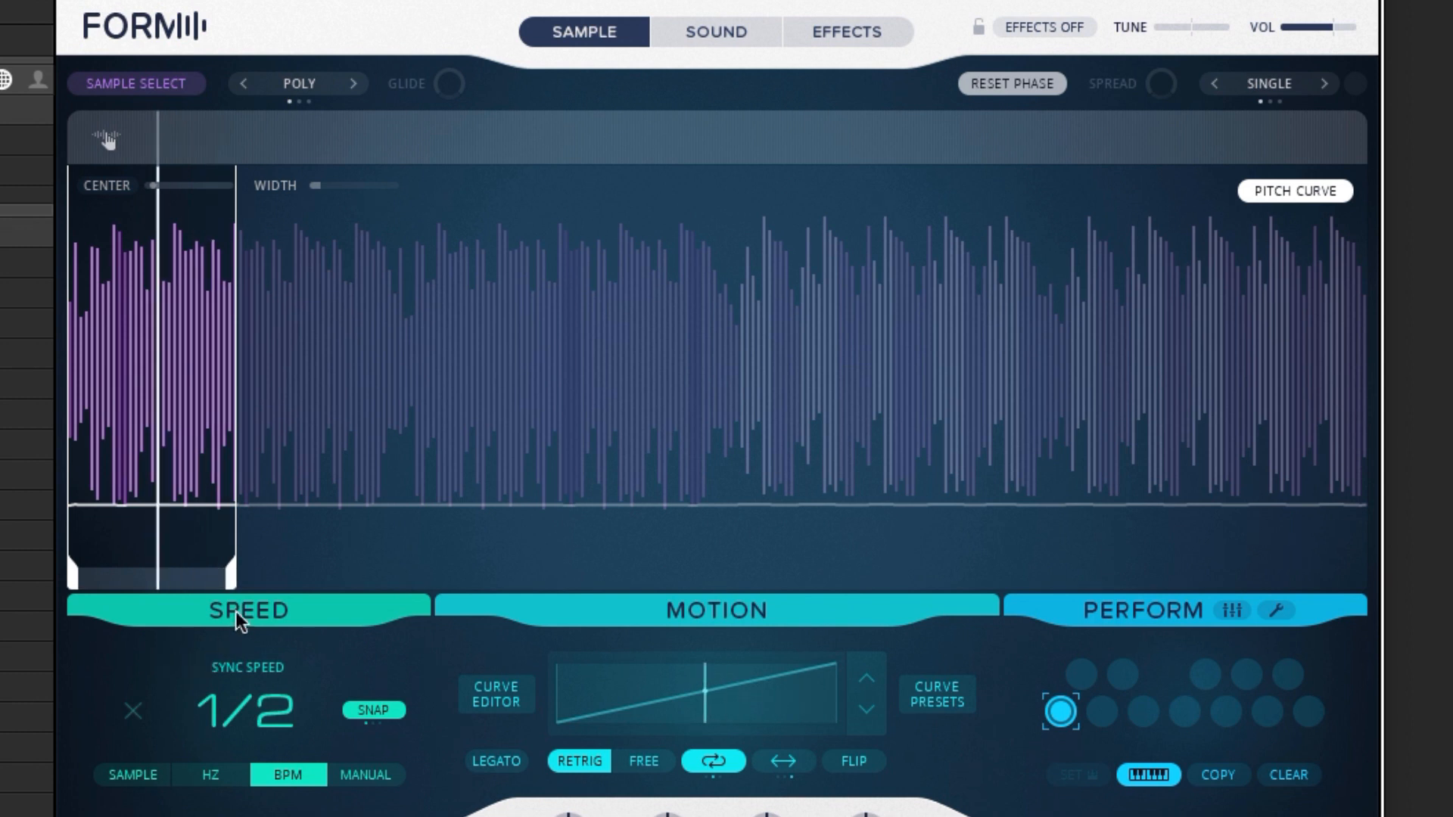
left_click_drag(222, 578, 403, 573)
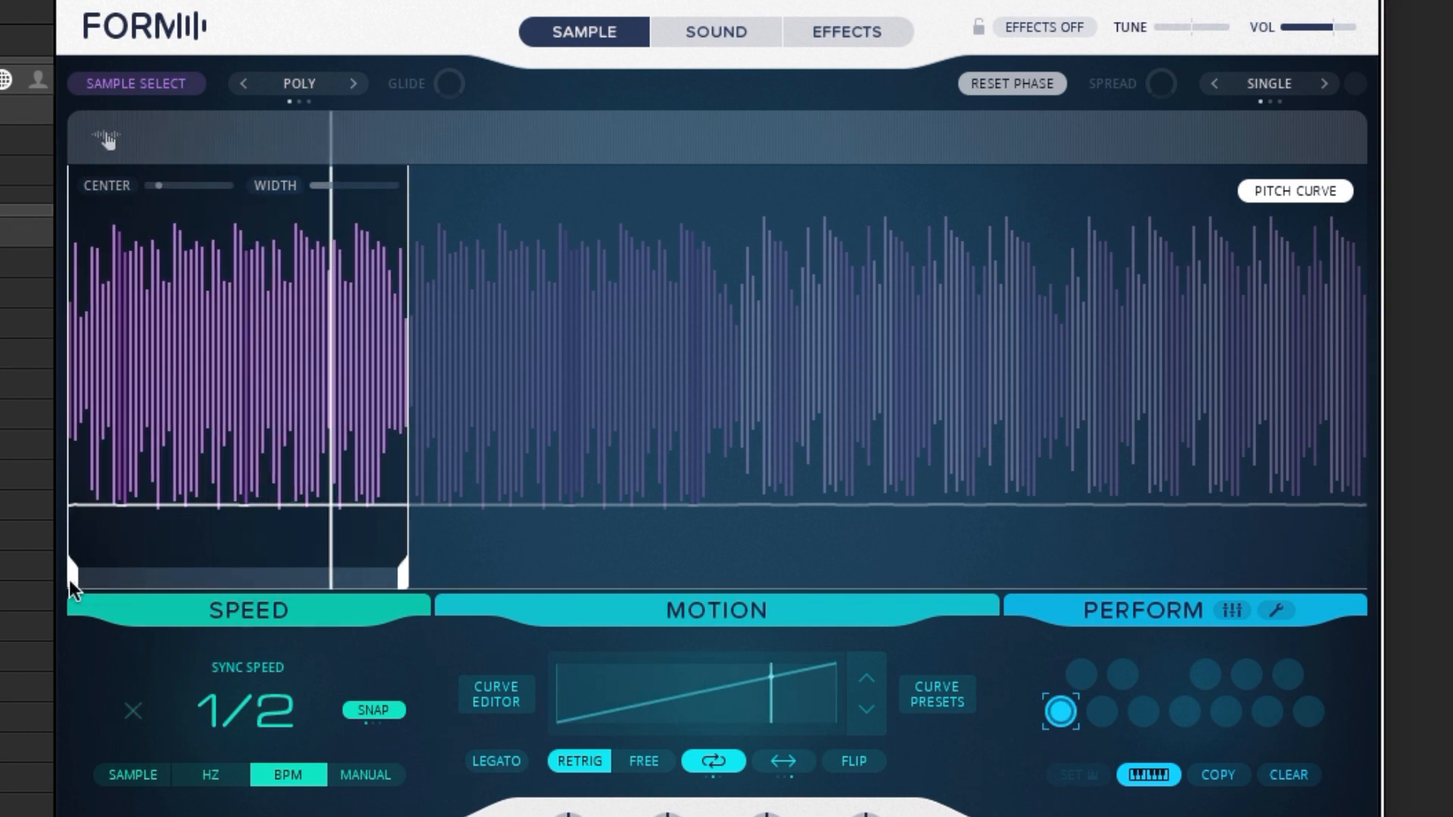
left_click_drag(71, 578, 280, 564)
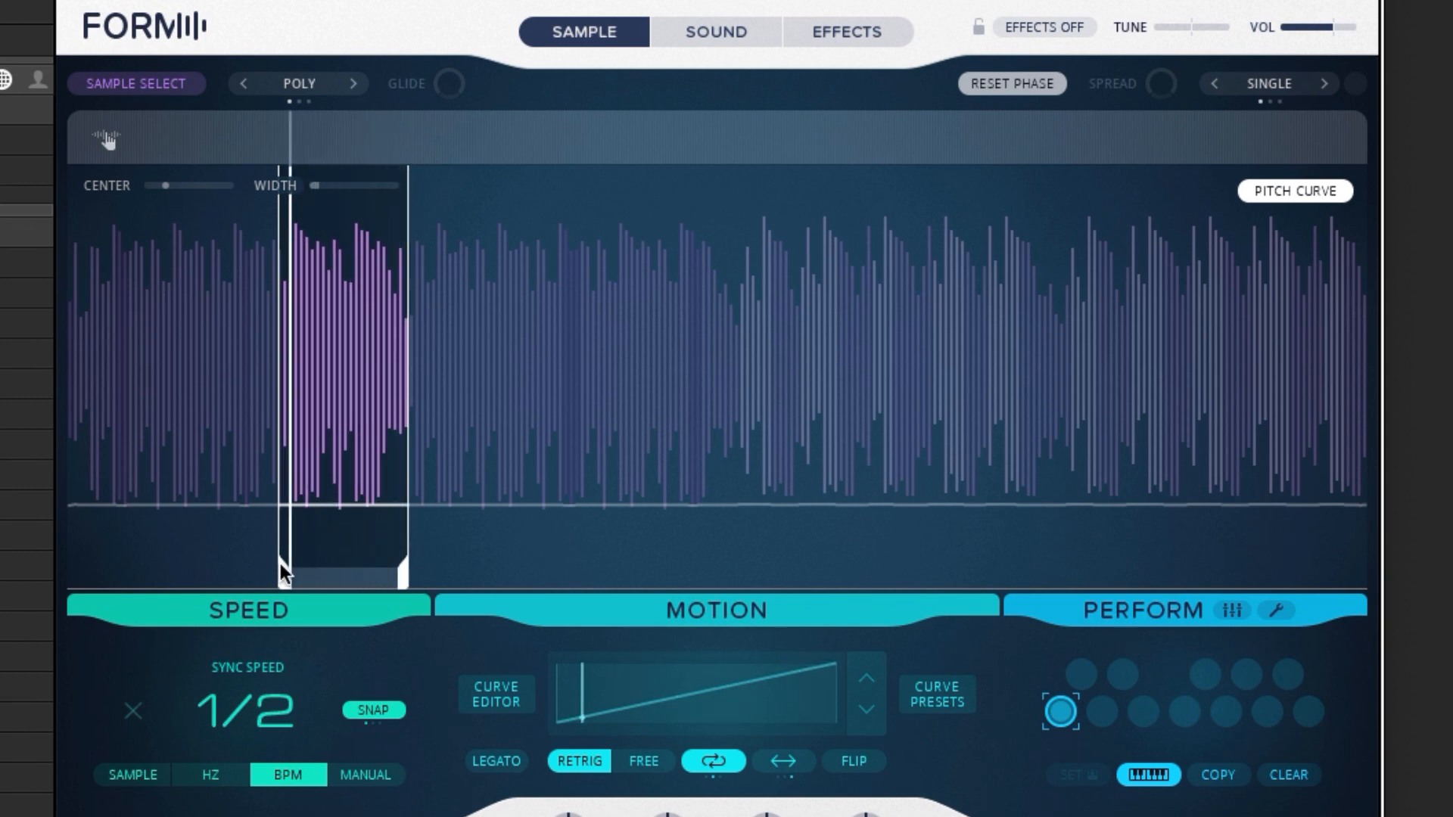
left_click_drag(318, 435, 408, 435)
left_click_drag(463, 553, 1321, 370)
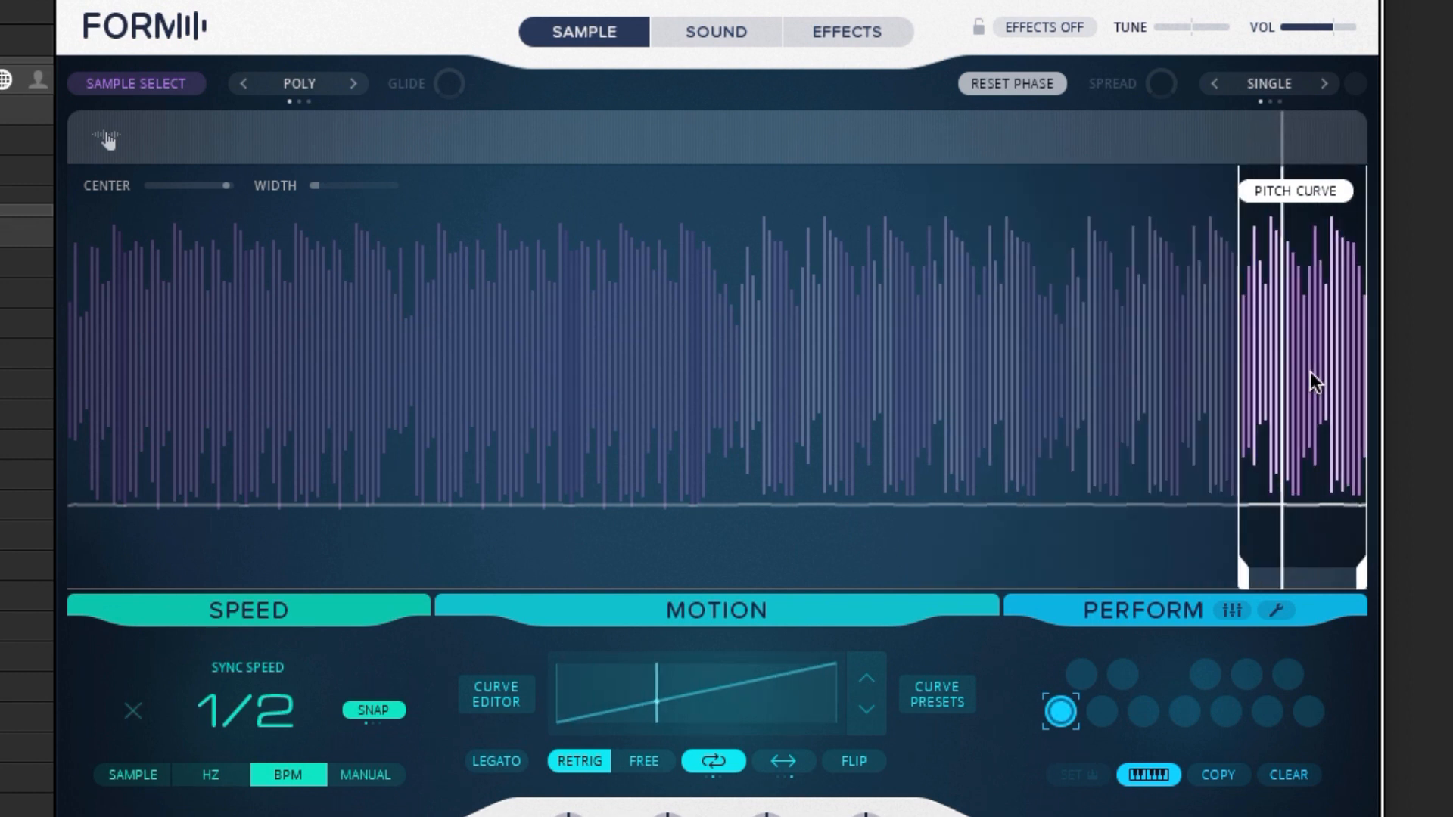
Return to the Sound page, set deform to -0.23 and turn down the formant.
left_click(712, 44)
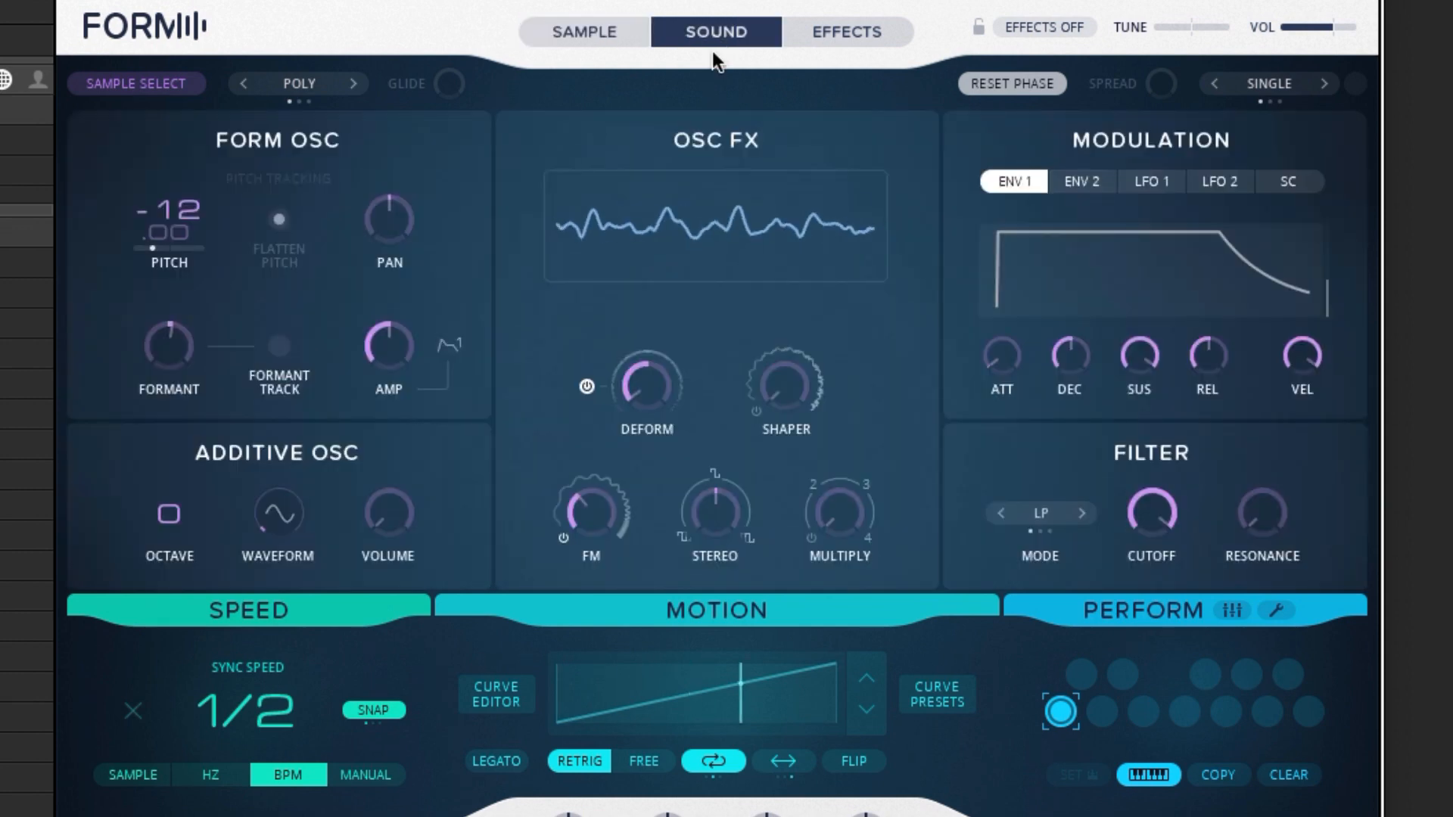
left_click_drag(641, 391, 662, 343)
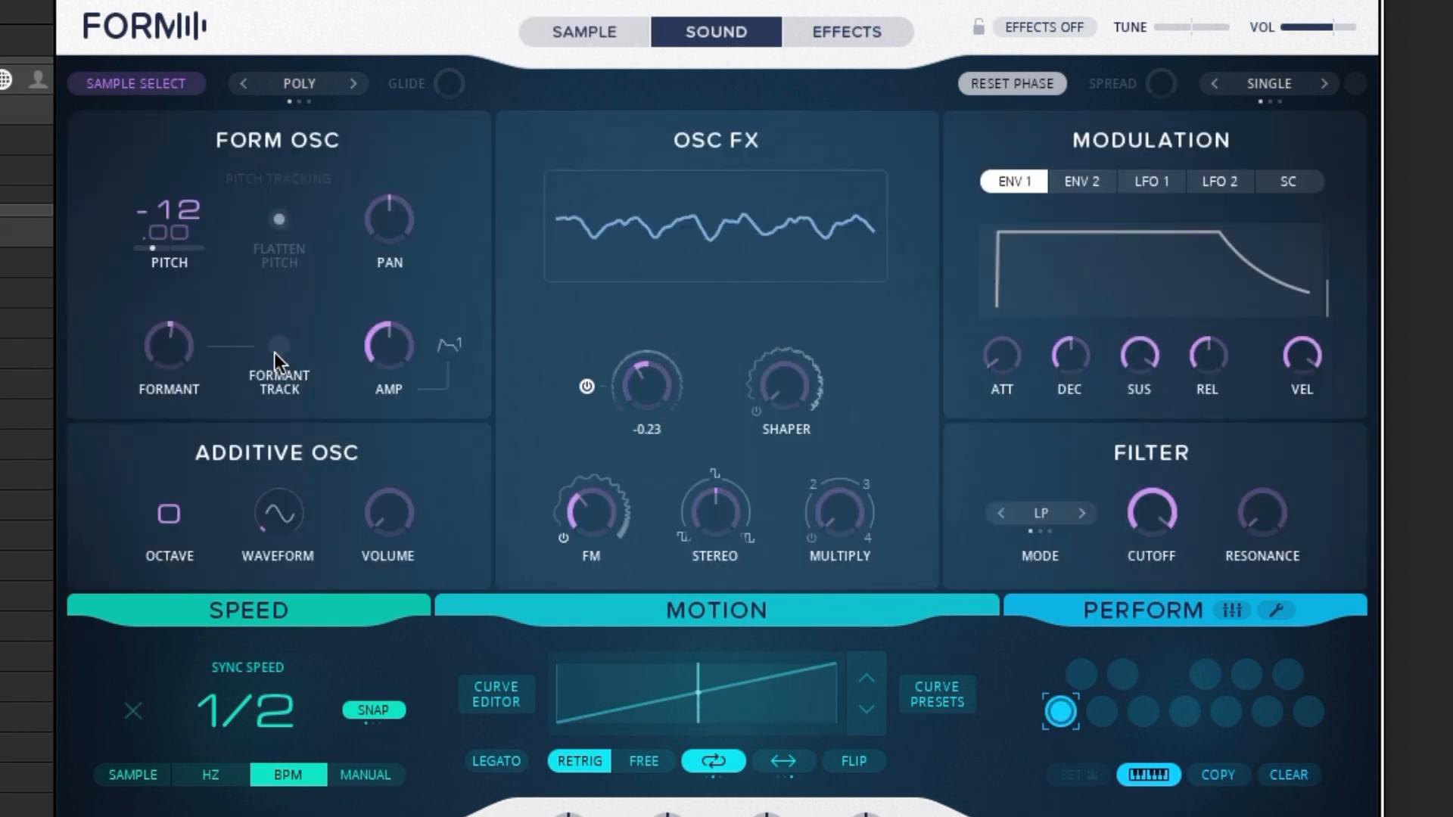
left_click_drag(161, 342, 239, 514)
Raise the stereo amount and lower multiply to 2.64 and further.
left_click_drag(700, 524, 711, 407)
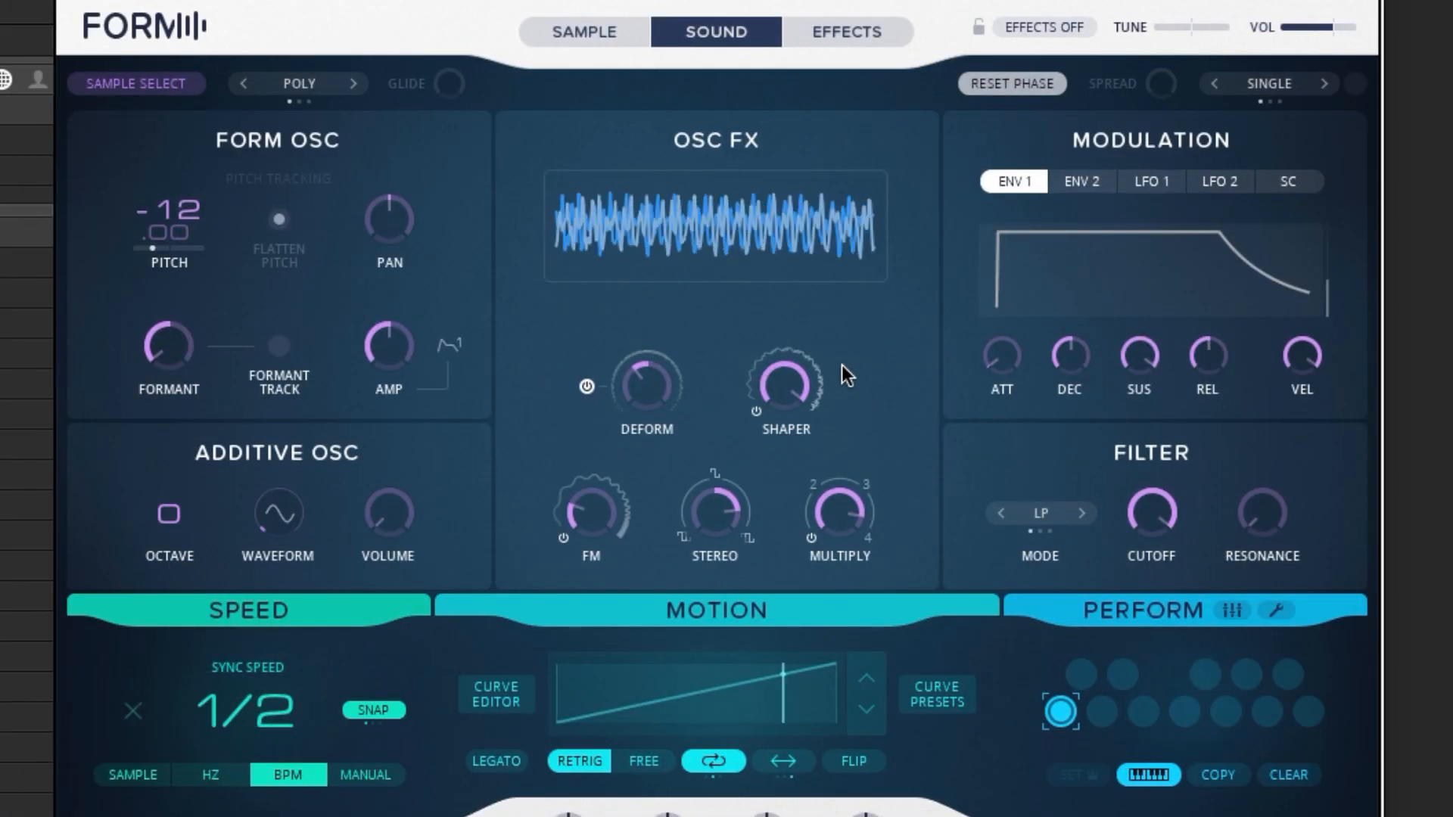
left_click_drag(841, 513, 829, 628)
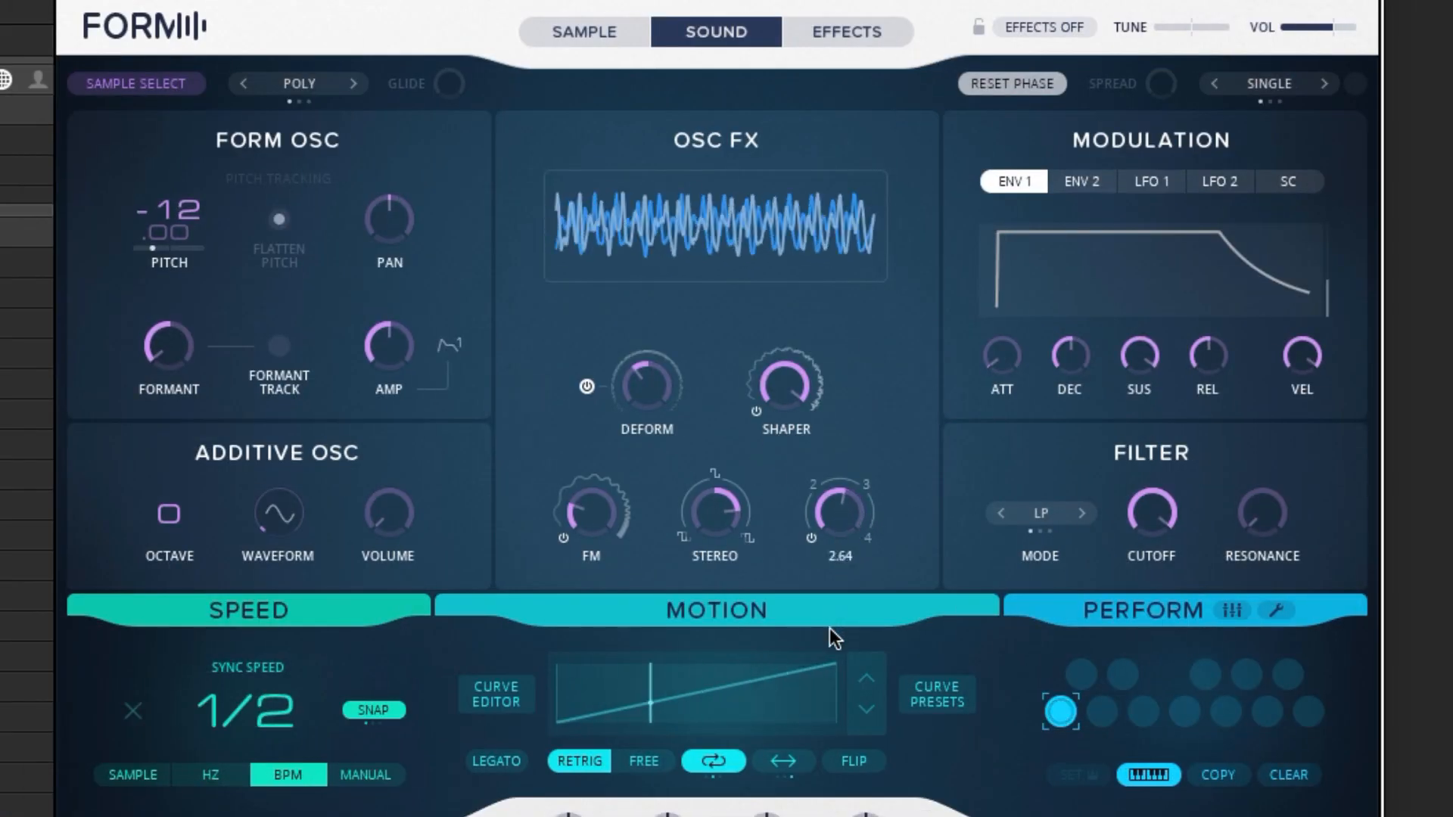
left_click_drag(832, 543, 834, 569)
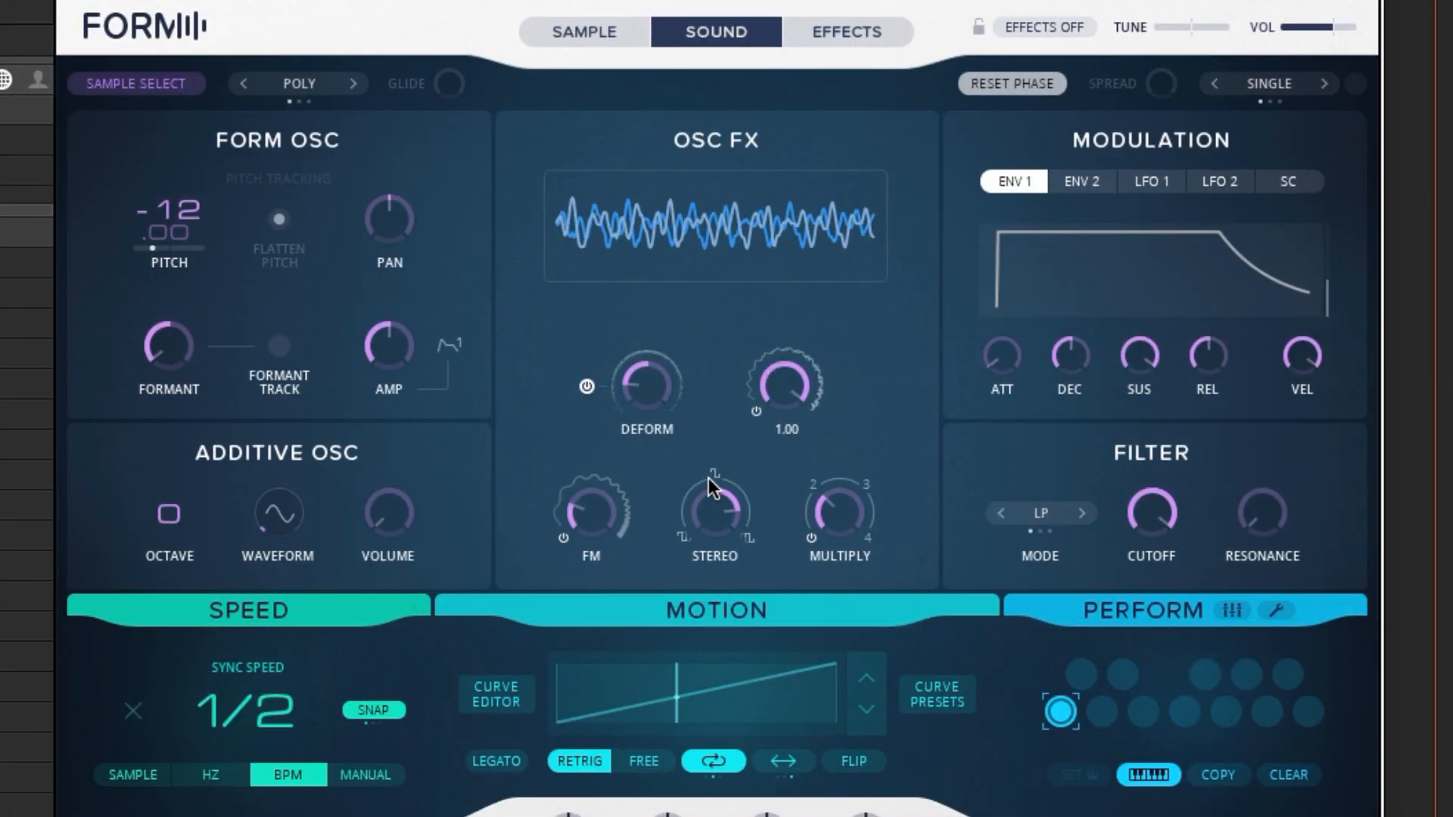
Turn FM fully down, set the stereo amount to -0.53 and raise multiply.
left_click_drag(606, 512, 701, 679)
left_click_drag(718, 510, 677, 735)
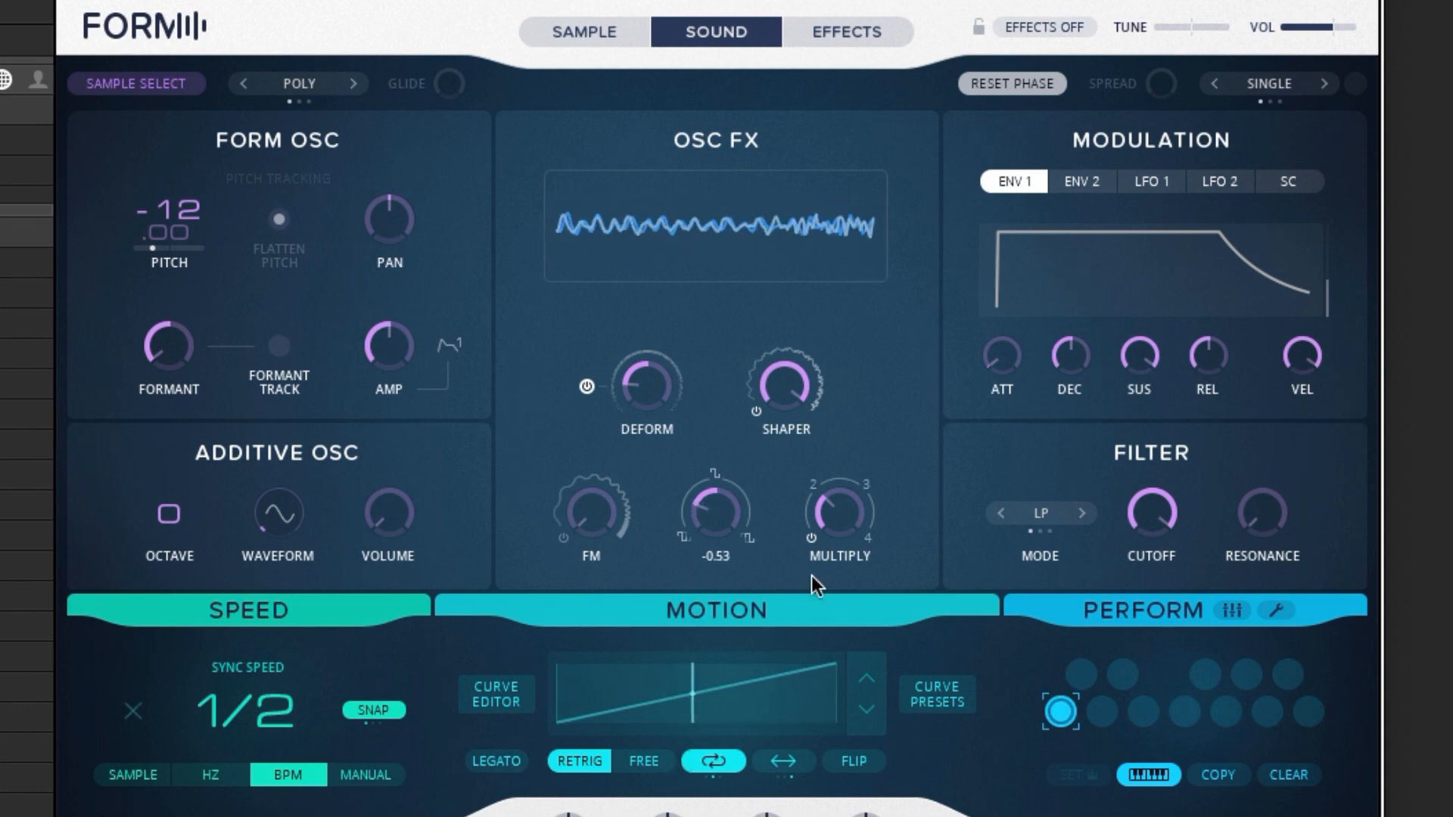
left_click_drag(826, 515, 846, 425)
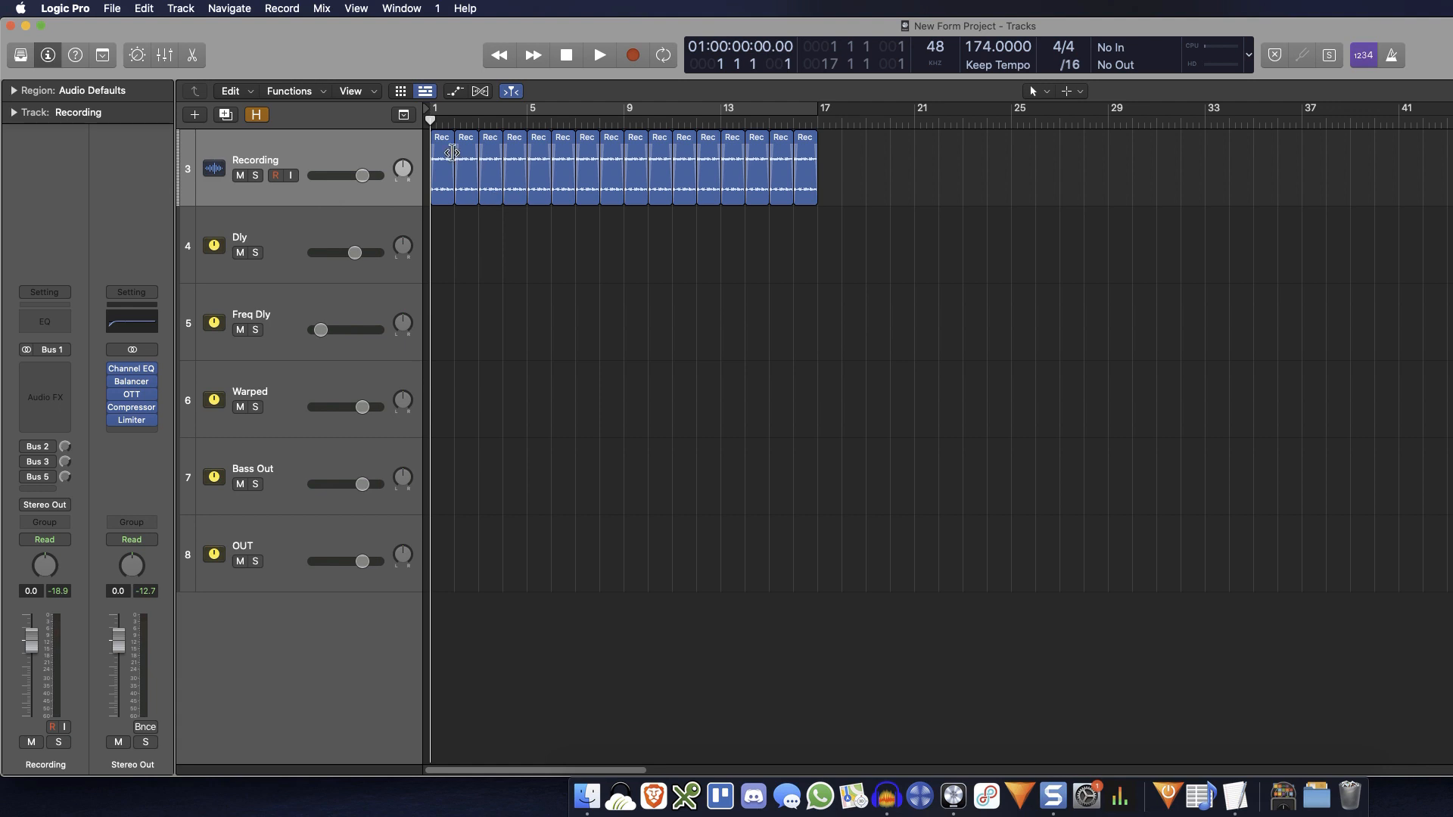
In Logic Pro, enlarge the Recording track's regions horizontally and turn on cycle playback from bar 1 to bar 17.
left_click_drag(455, 127, 422, 128)
key("super+Right")
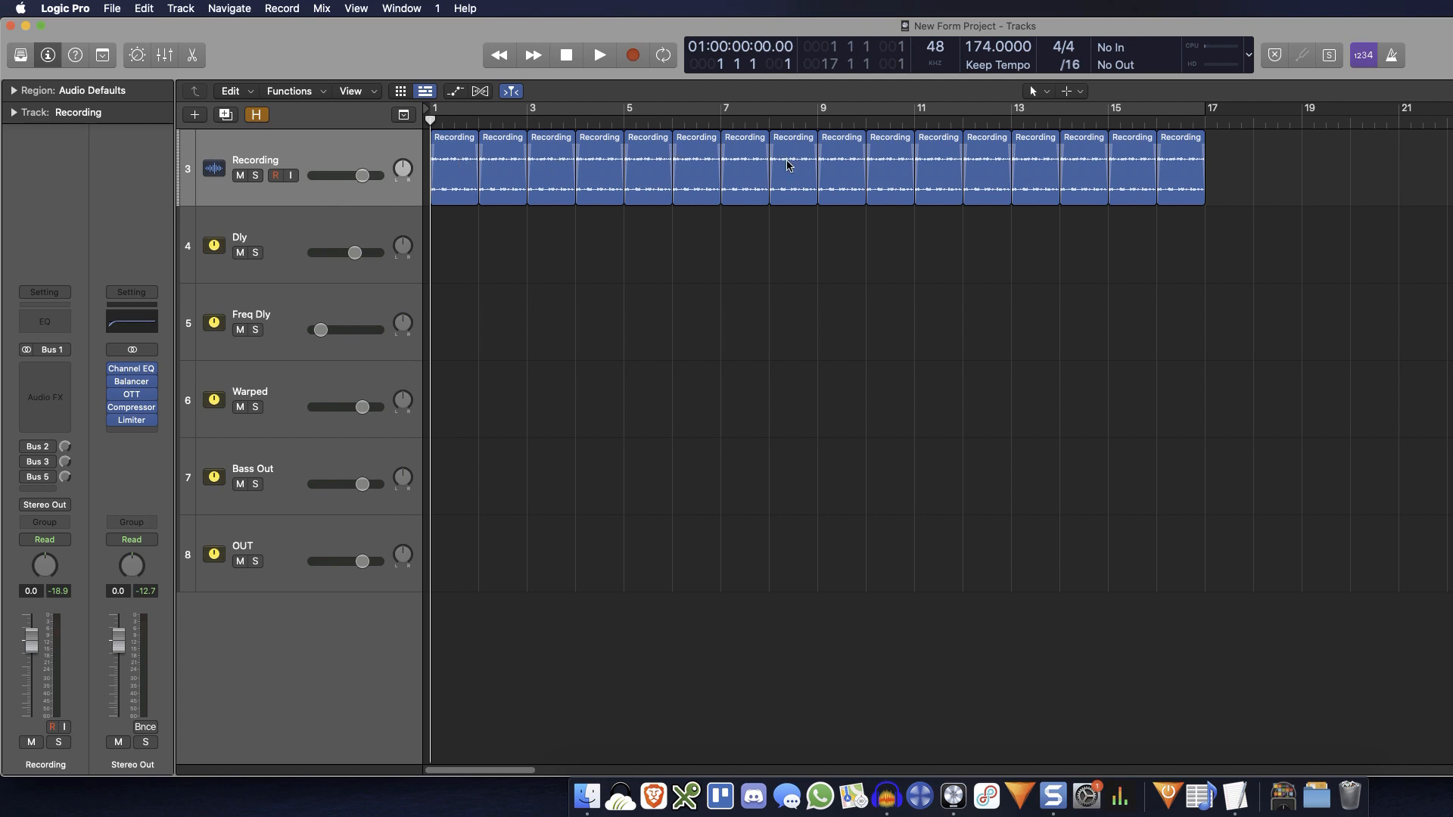
left_click(957, 116)
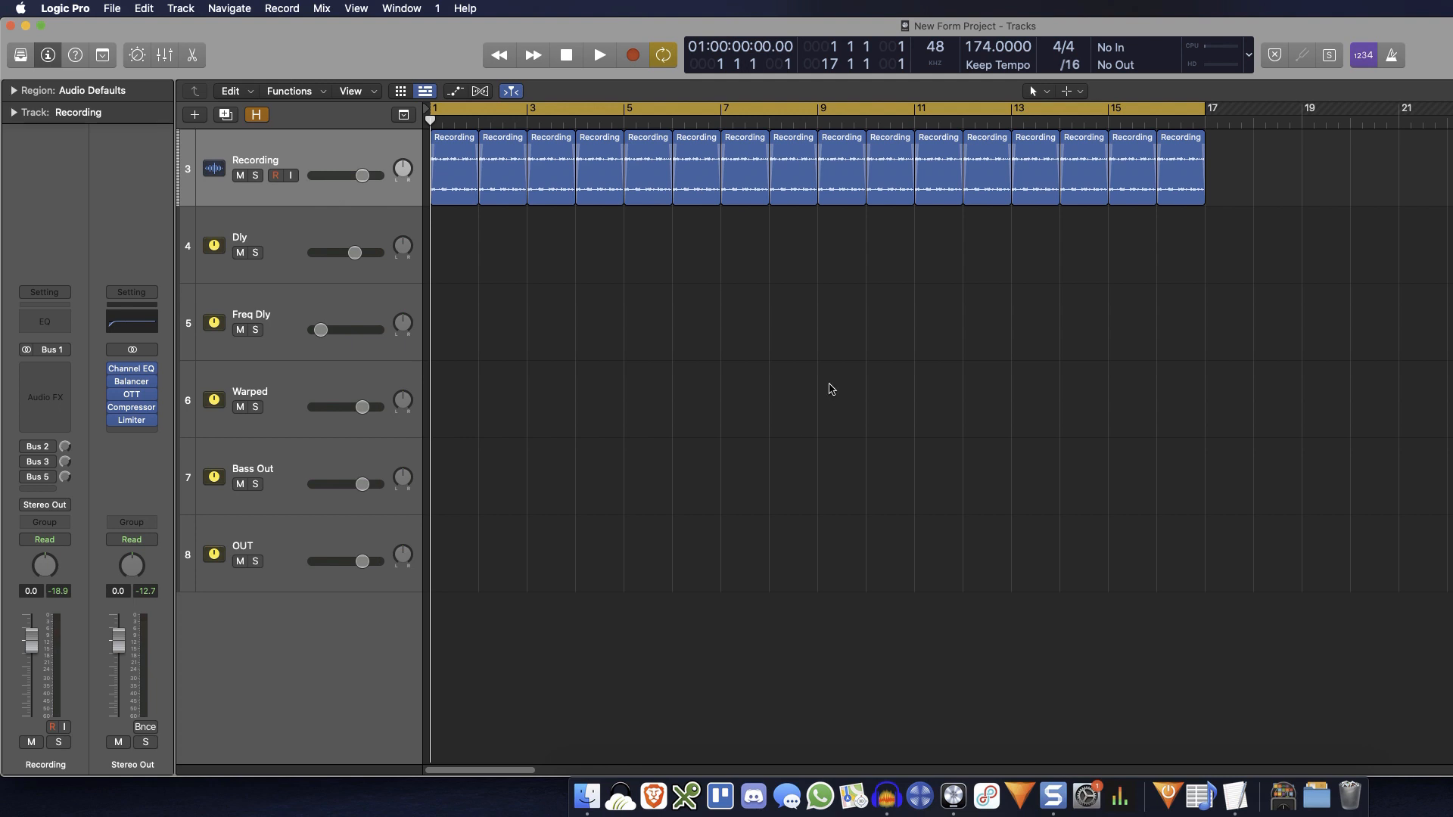
Show the mixer below the tracks and audition the Recording track from bar 1, returning the playhead to the start.
key("x")
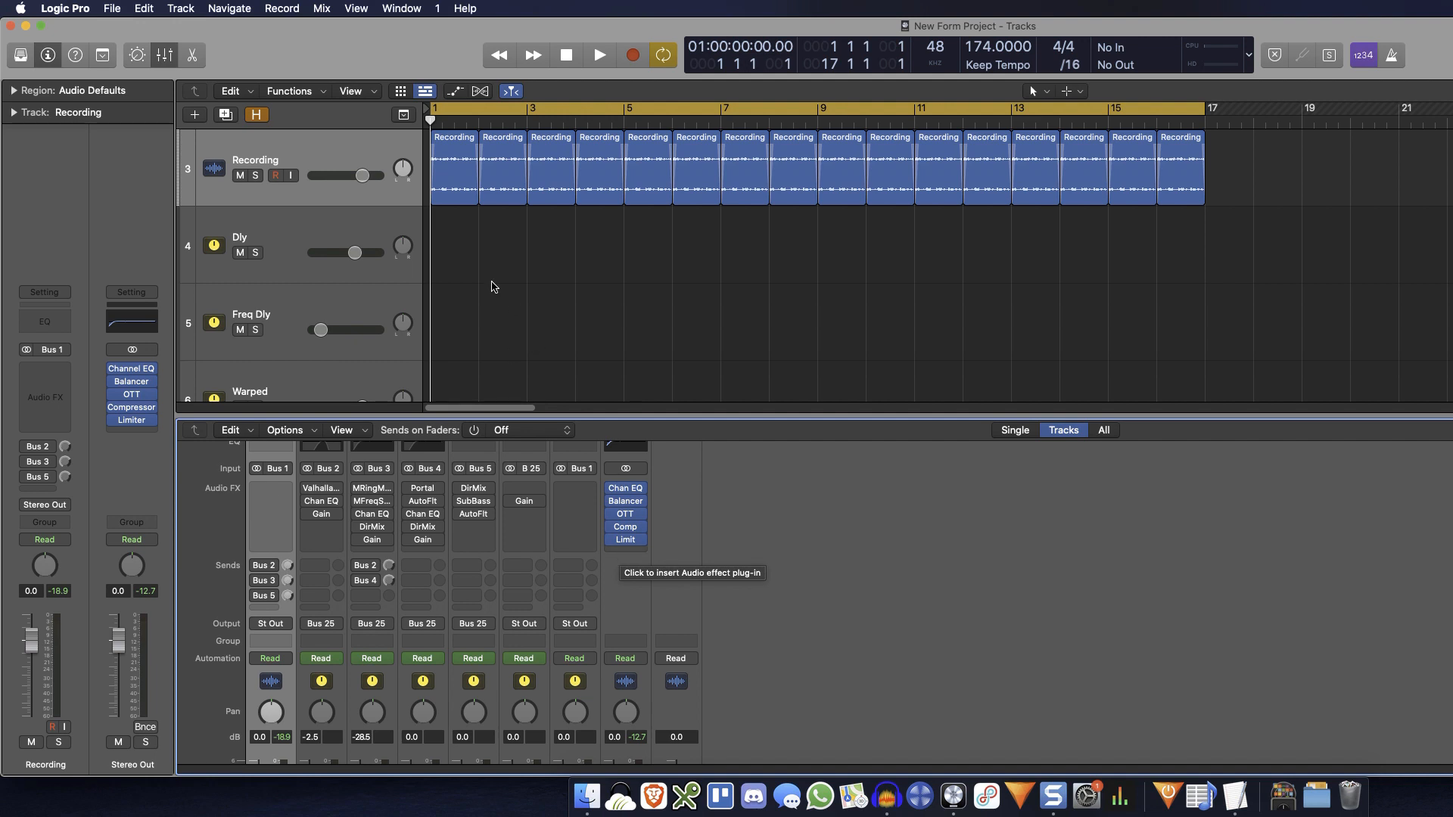
mouse_move(447, 124)
left_mouse_down()
mouse_move(481, 125)
mouse_move(435, 123)
left_mouse_up()
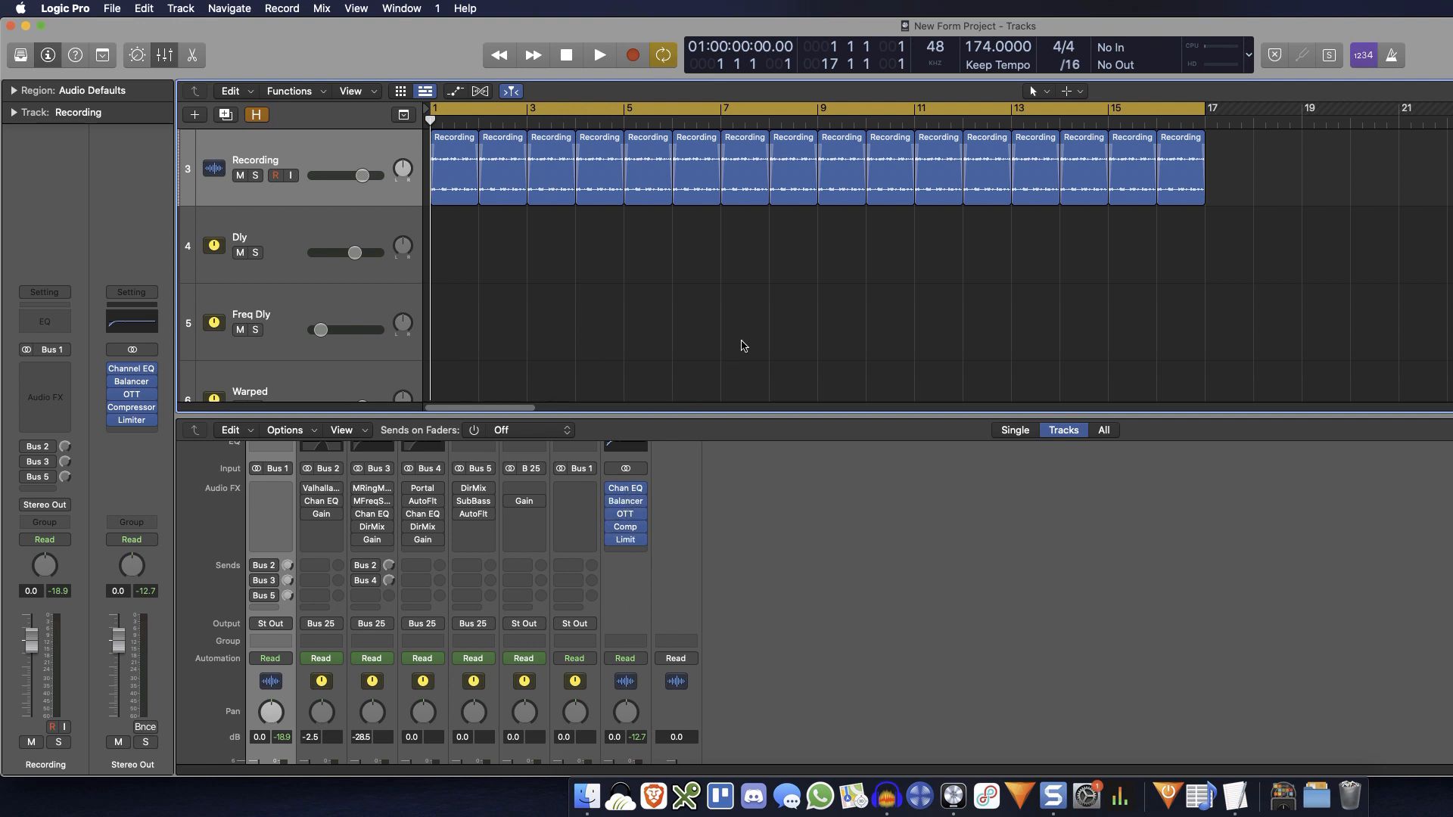
key("space")
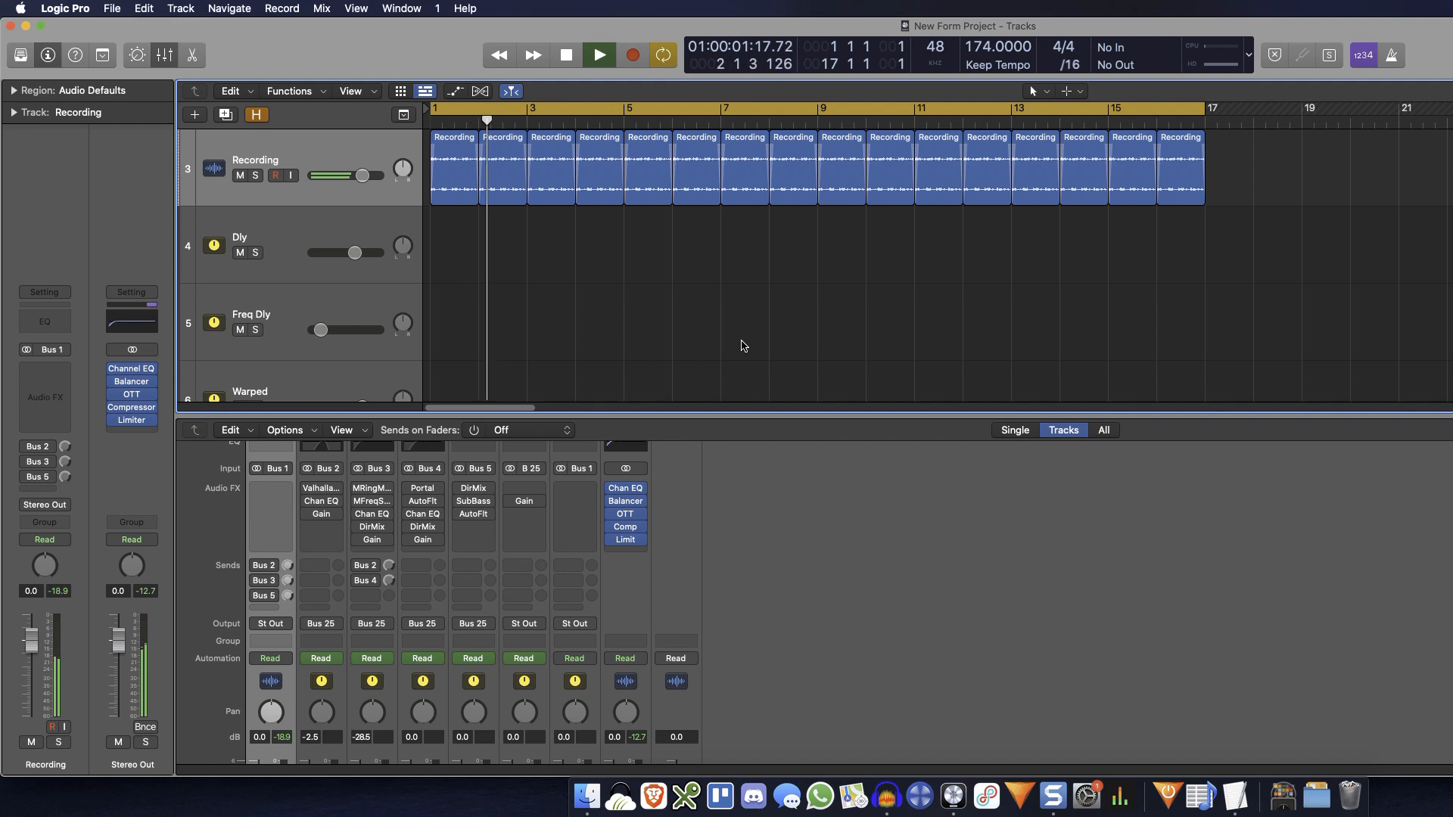
scroll(733, 626, "down", 3)
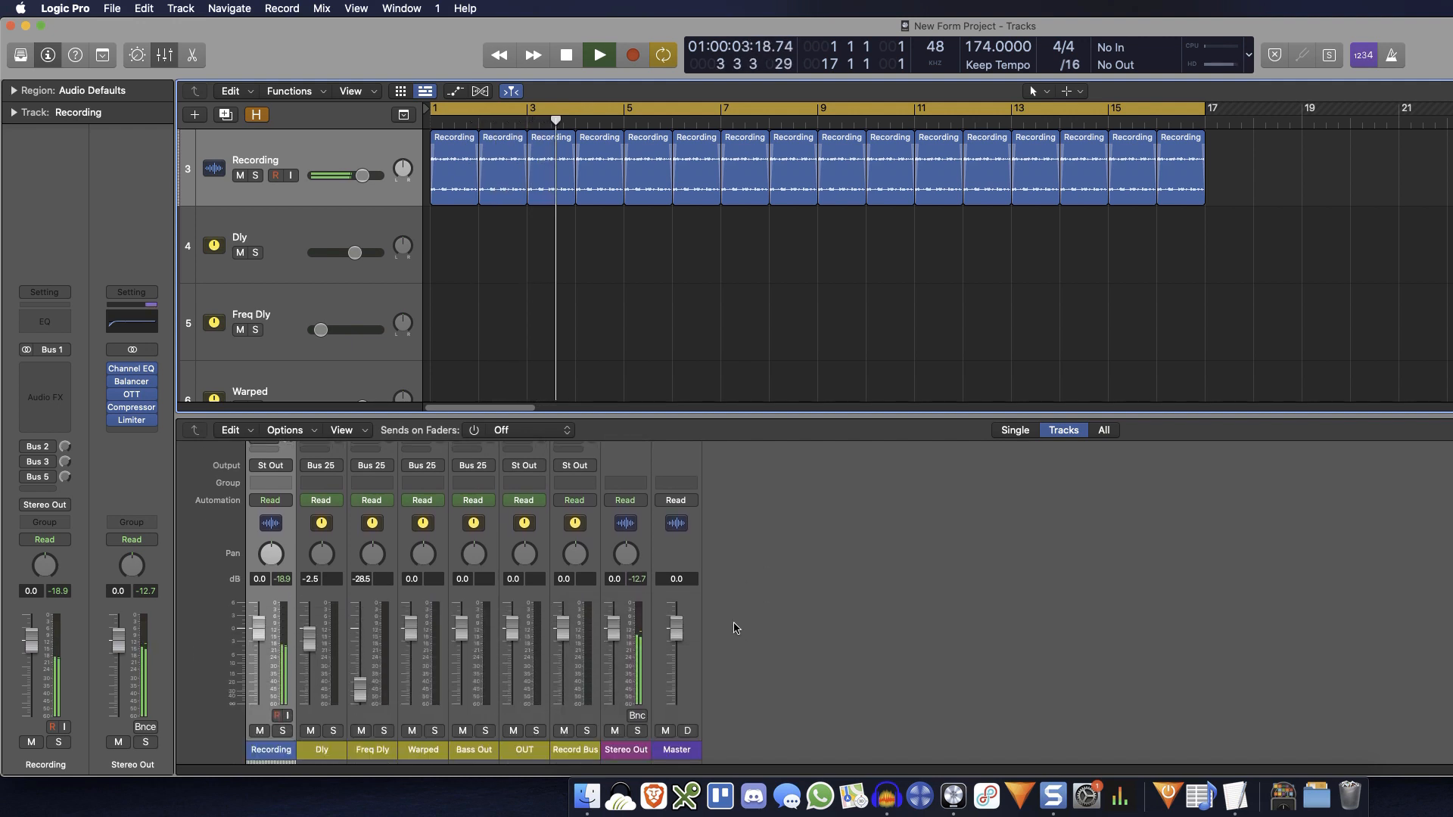
scroll(732, 626, "up", 3)
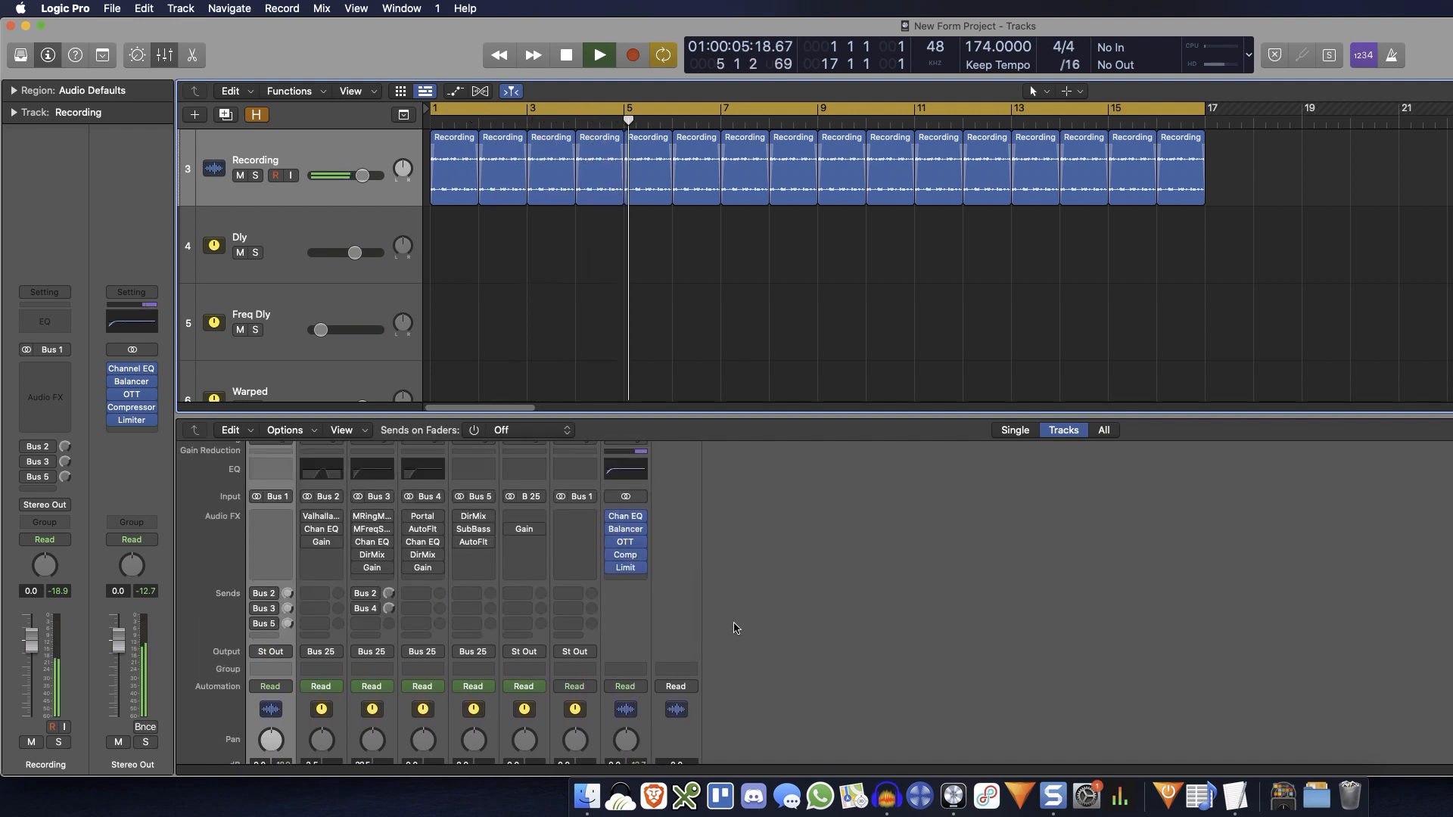
key("space")
left_click_drag(584, 125, 415, 130)
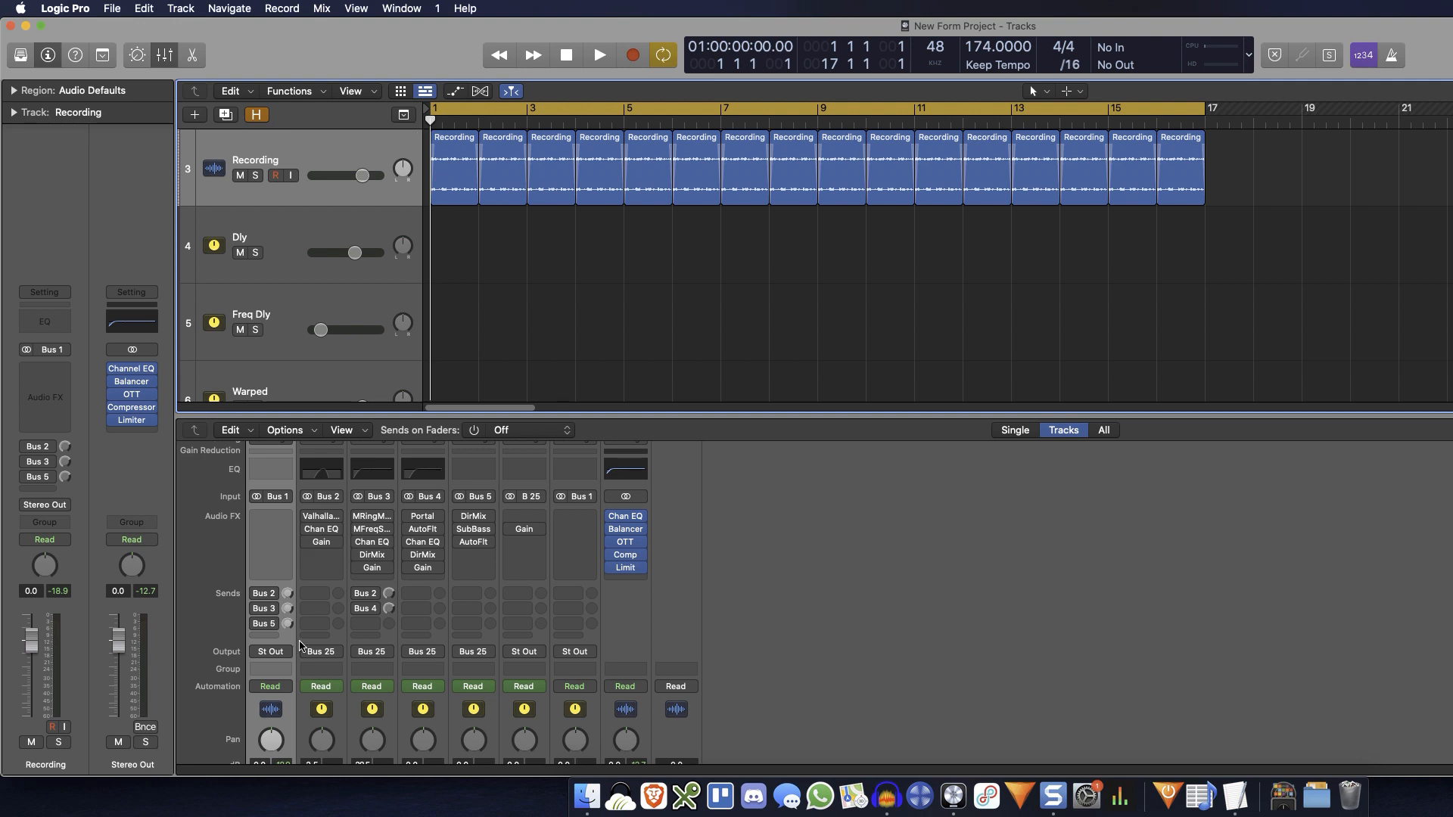
Set the Recording channel's output to No Output.
scroll(287, 621, "down", 4)
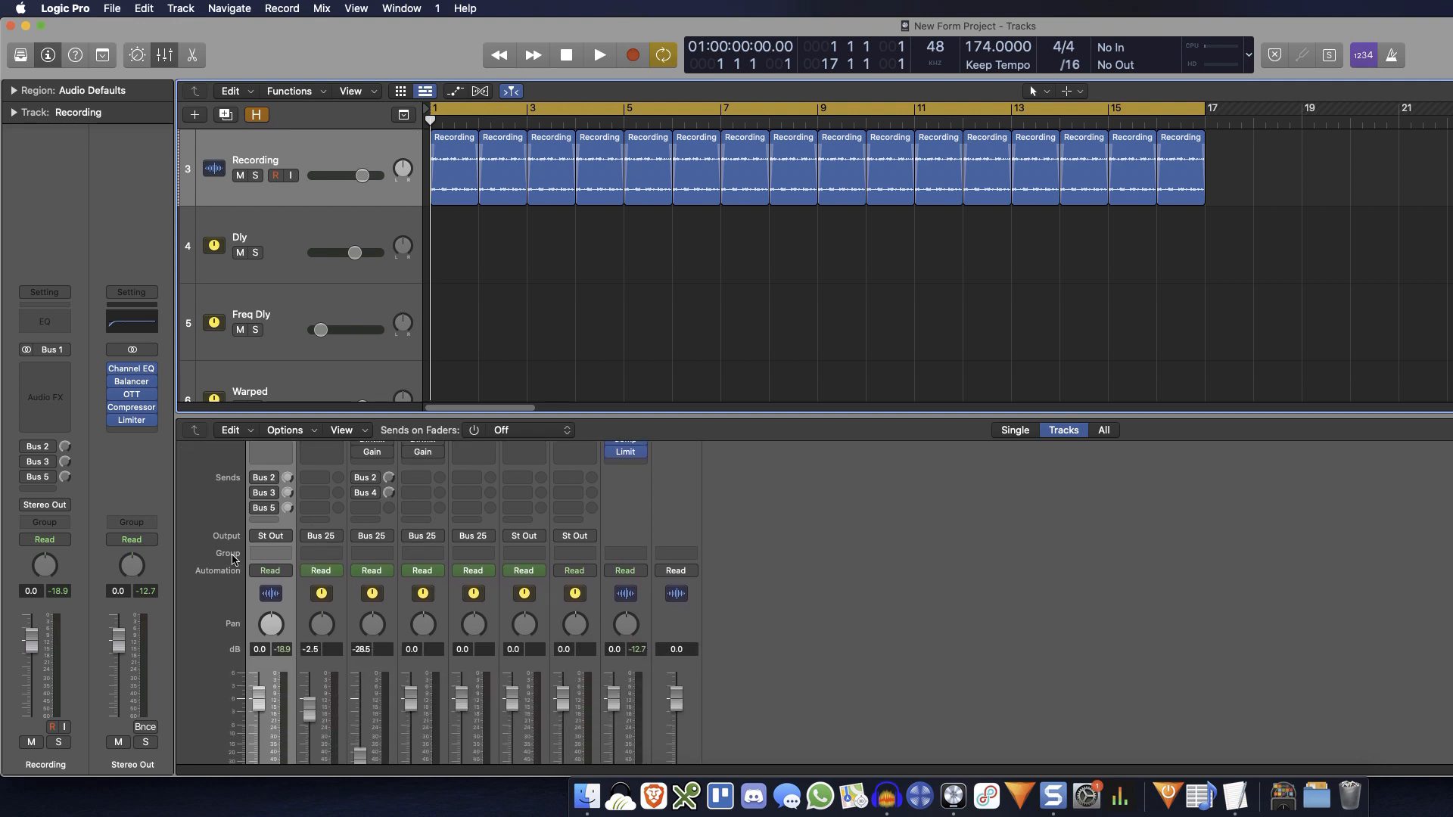
left_click(272, 536)
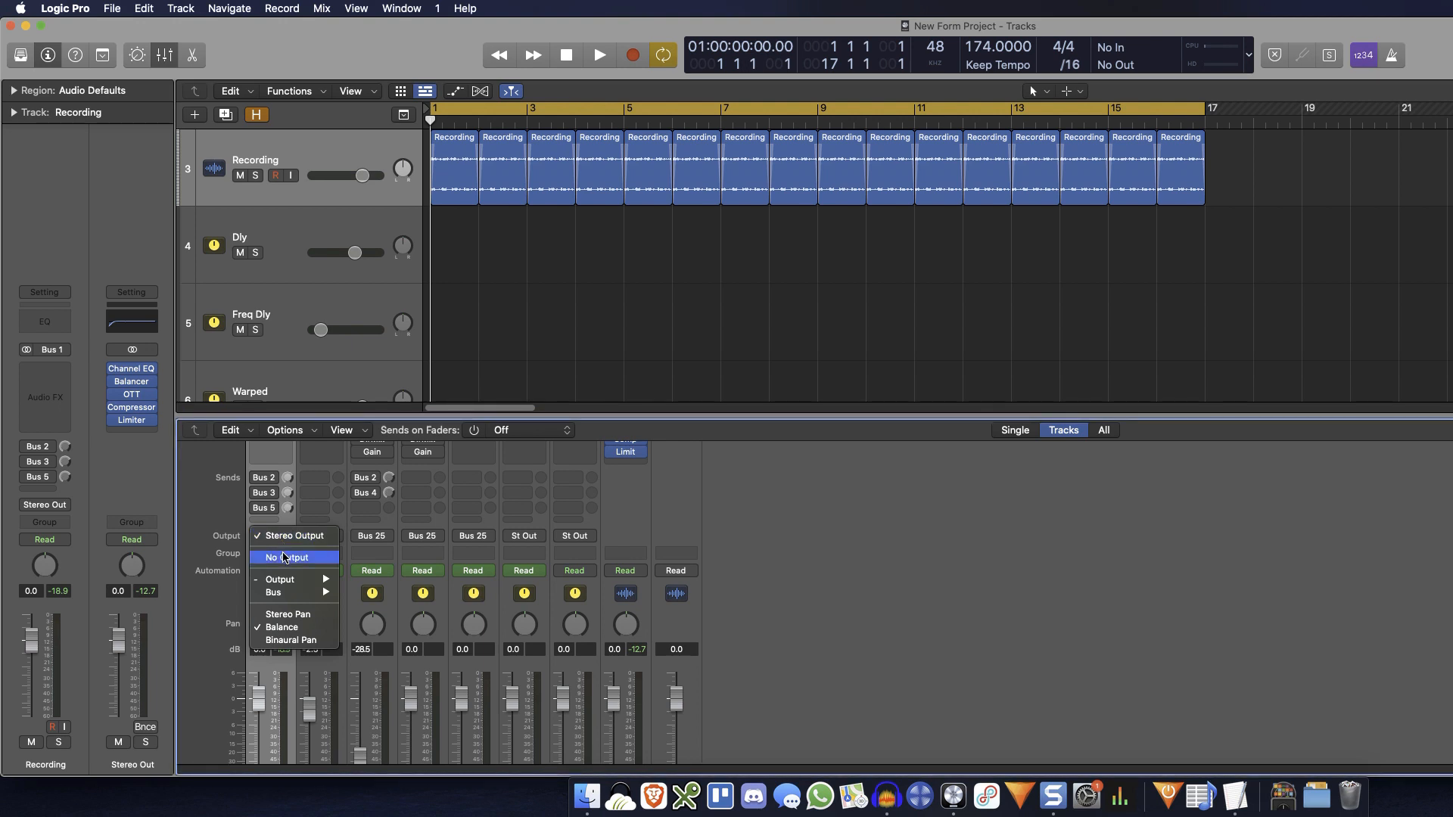
left_click(288, 558)
scroll(276, 550, "down", 2)
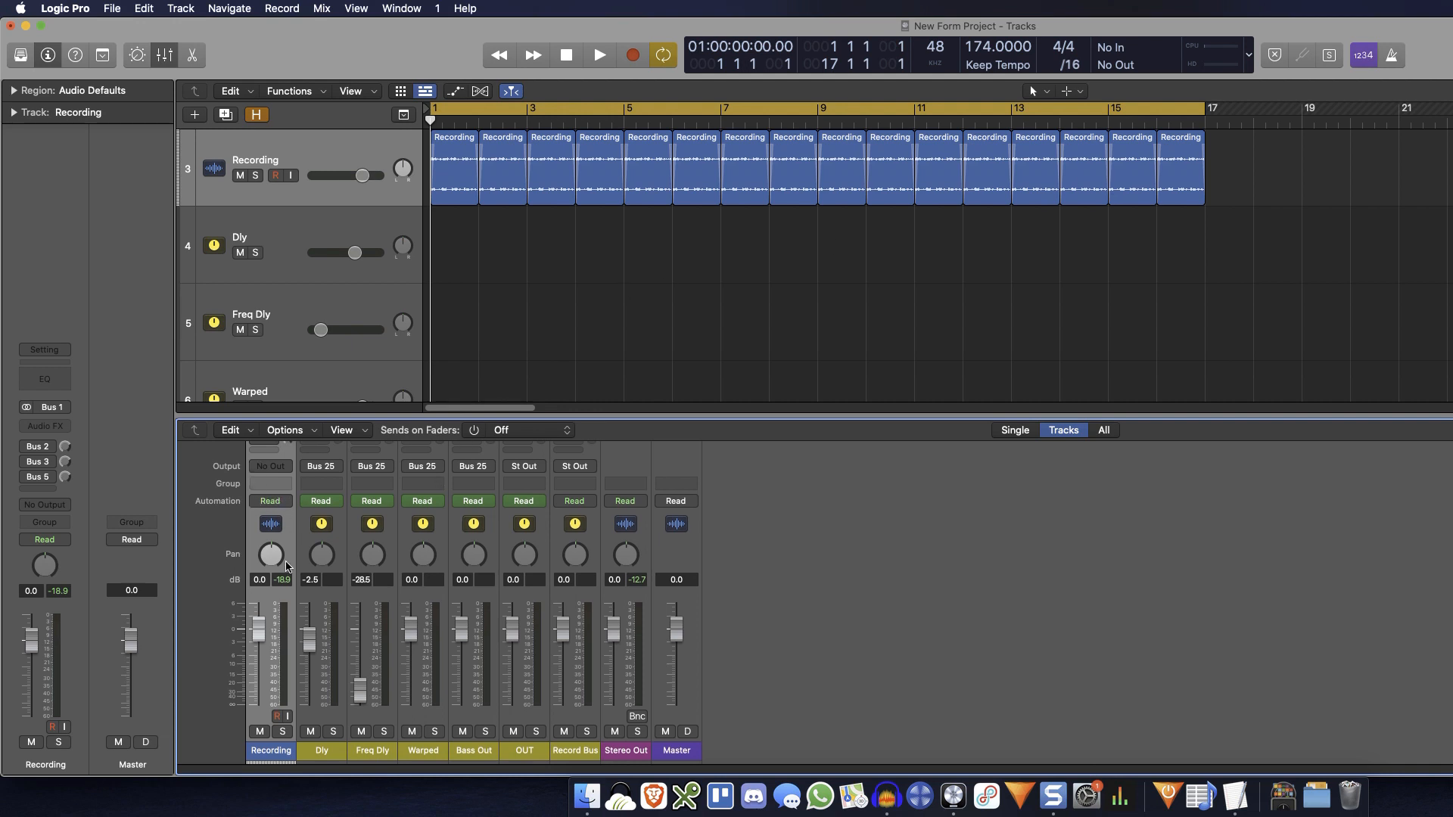
Activate the Recording channel's Bus 5 send and play a short passage to check the routing.
scroll(257, 476, "up", 2)
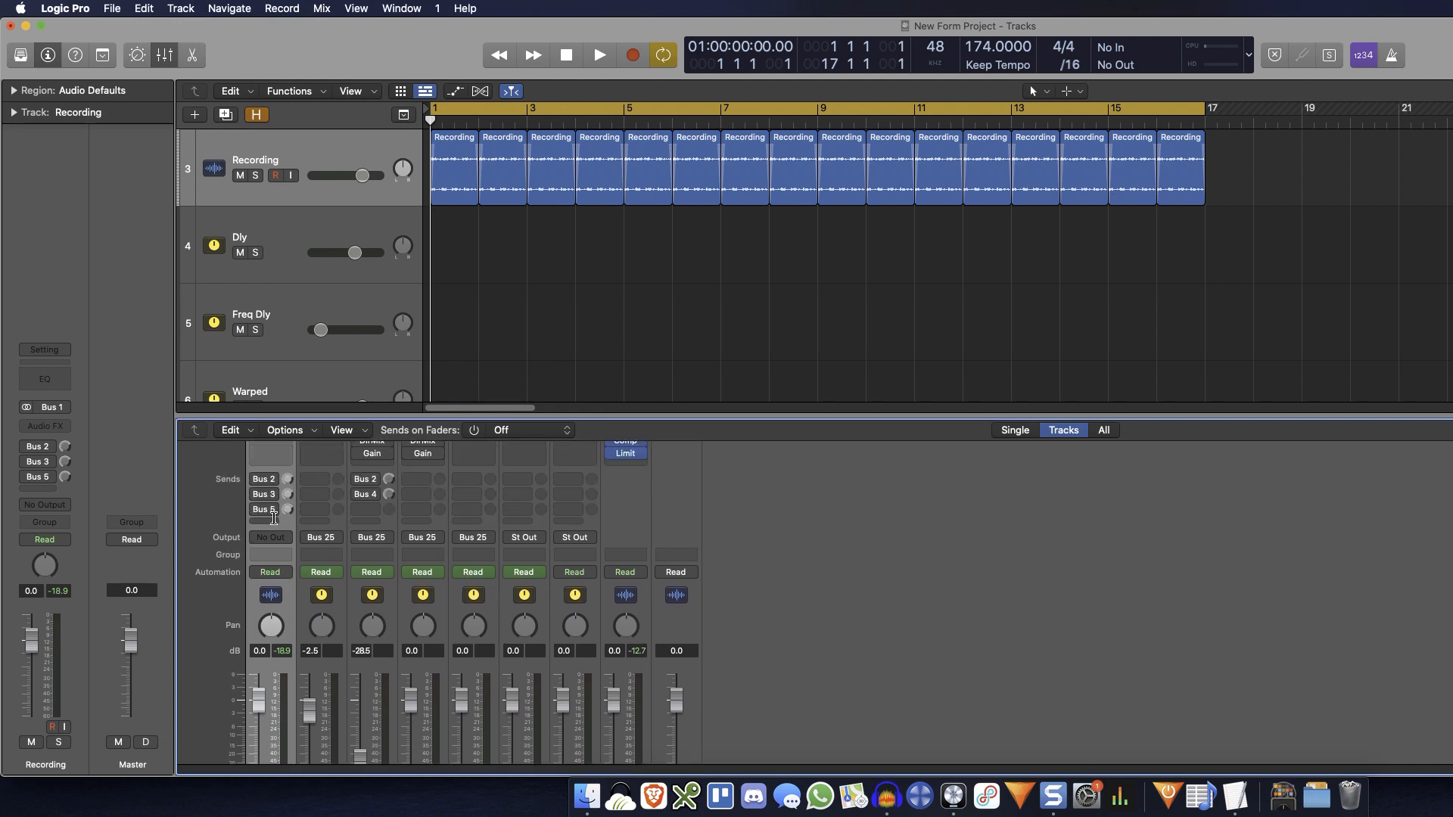
scroll(269, 499, "up", 2)
scroll(287, 553, "down", 1)
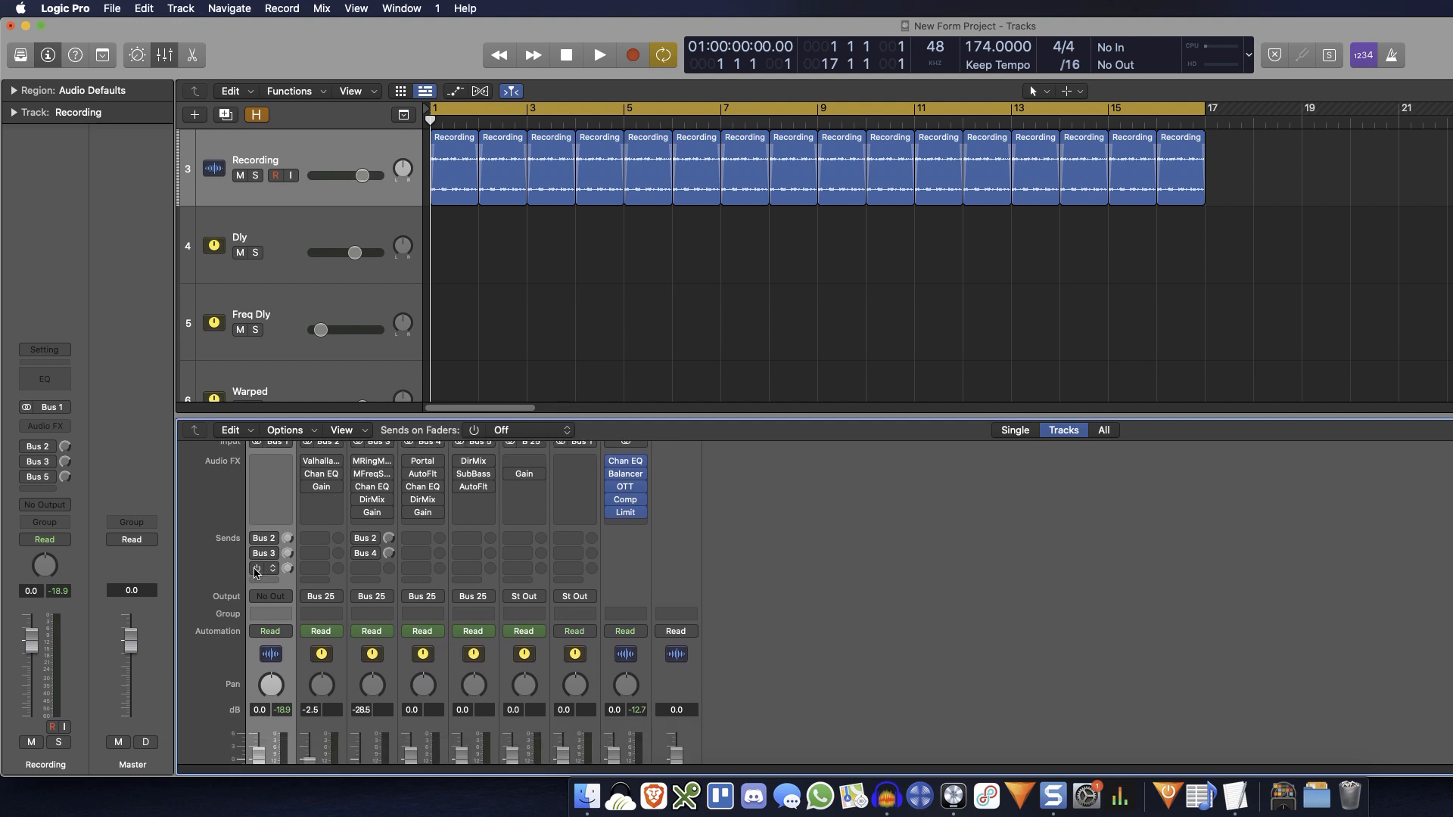
left_click(255, 570)
scroll(522, 538, "down", 4)
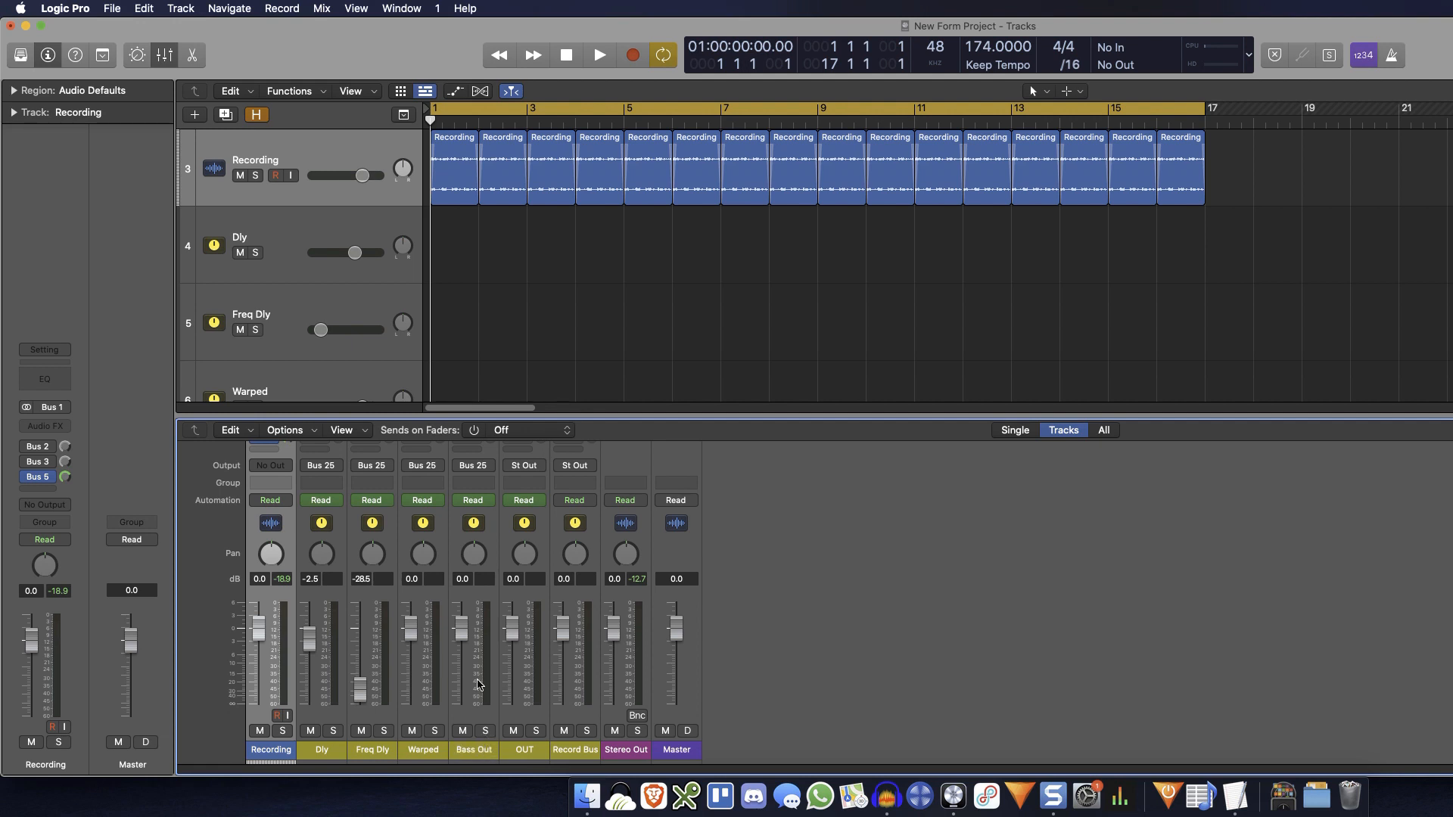
scroll(478, 684, "up", 5)
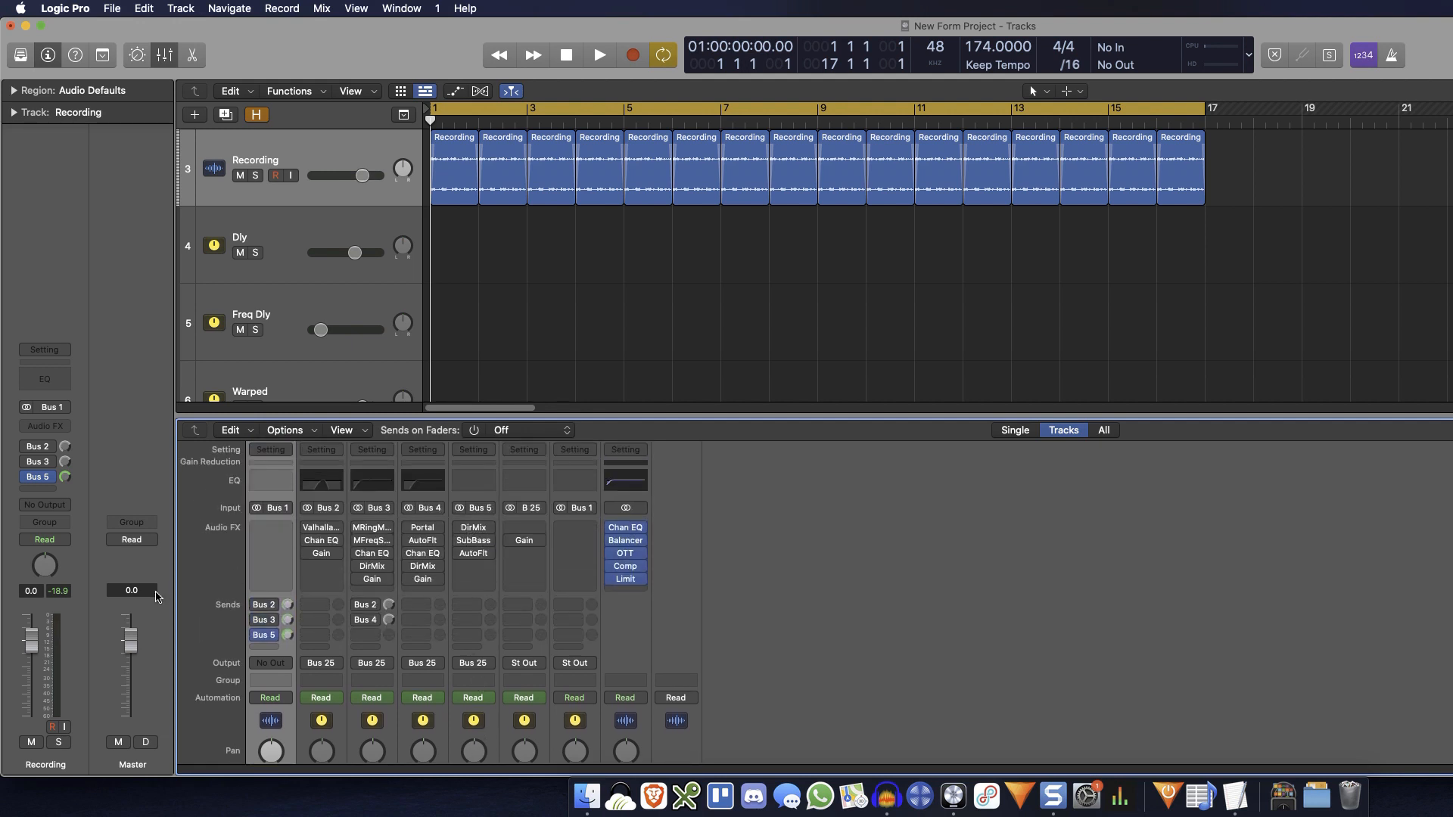
key("space")
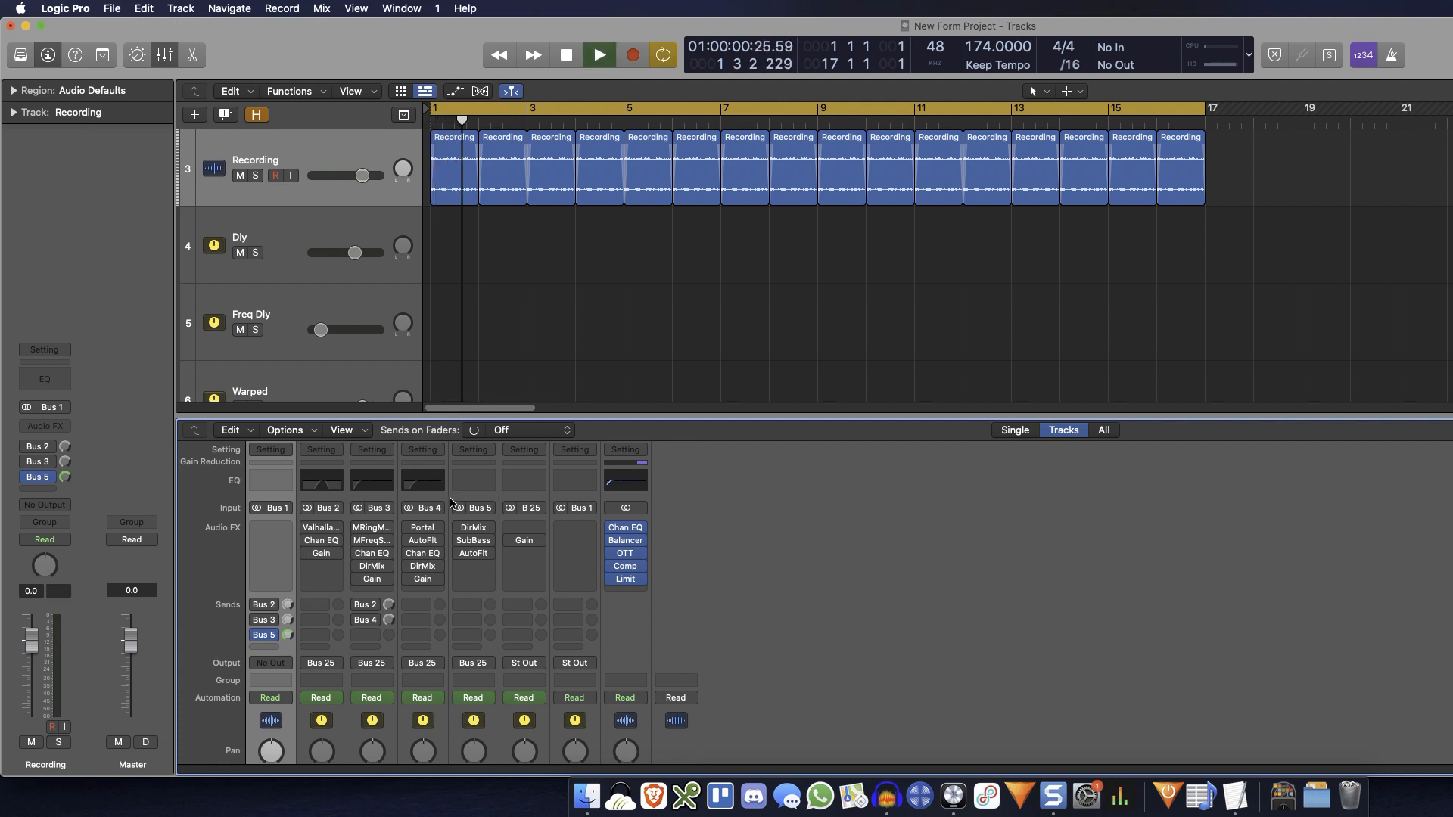
key("space")
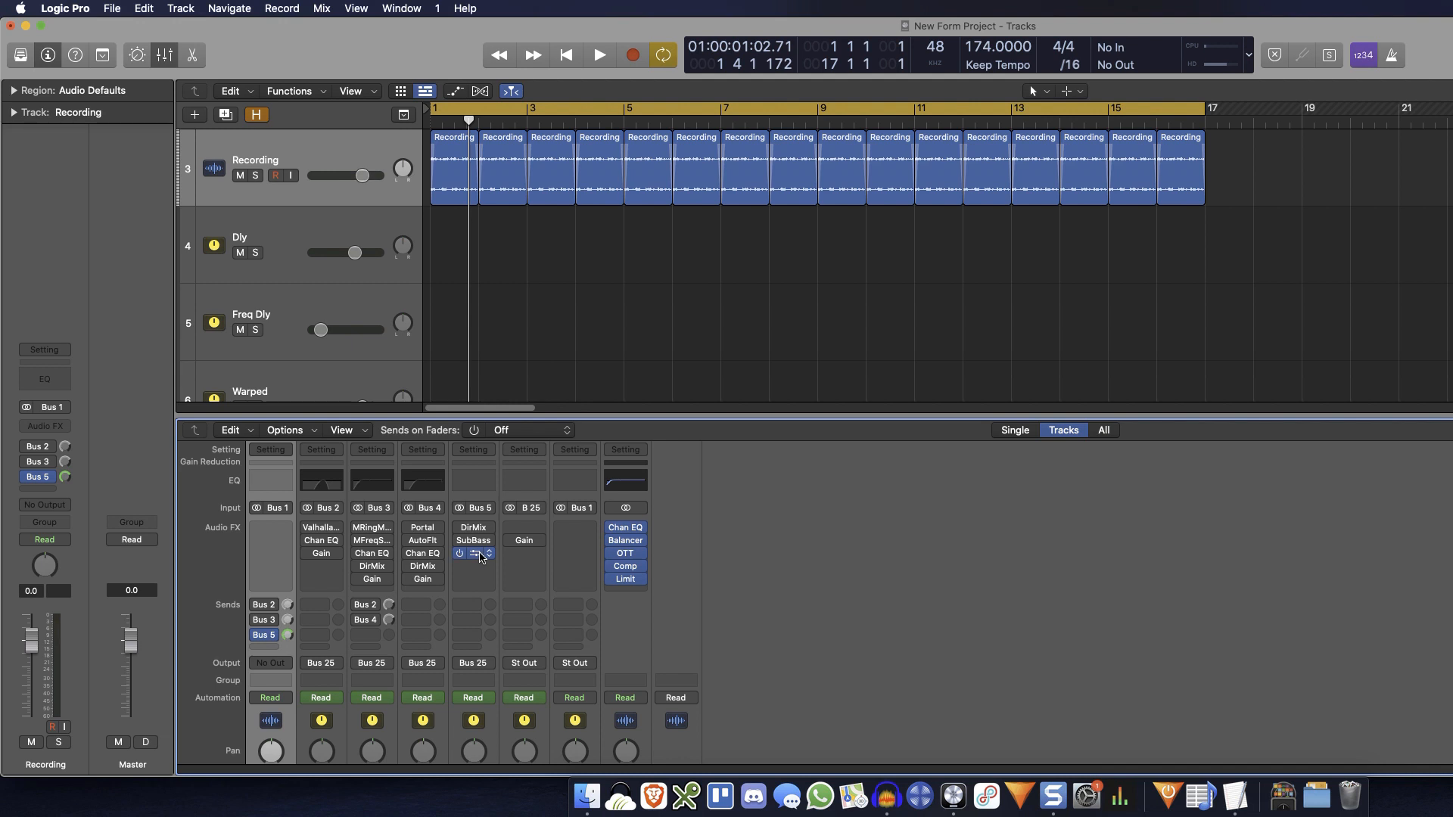
Enable AutoFilter on the Bass Out channel and audition its effect on the bass.
left_click(475, 555)
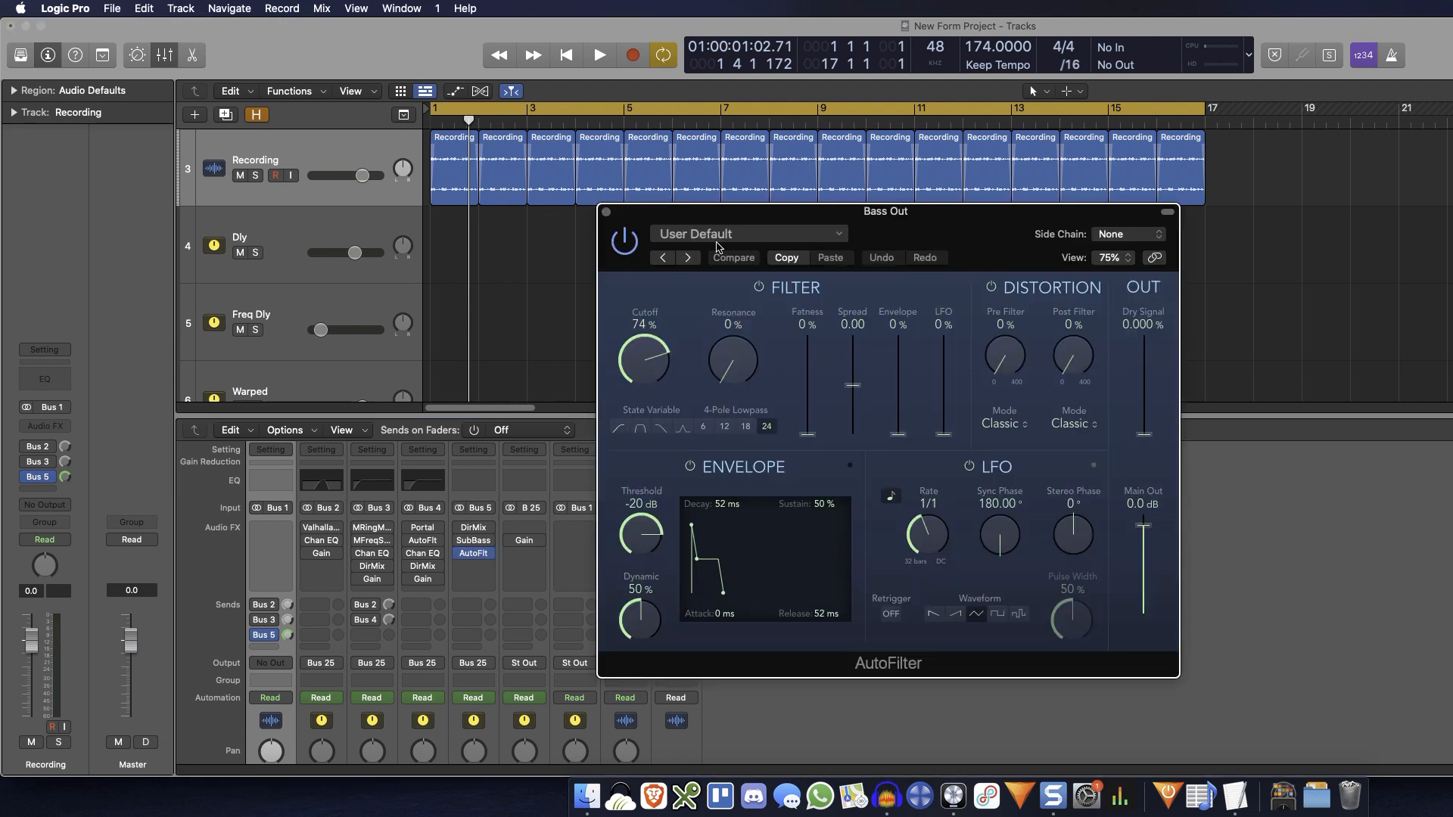
key("space")
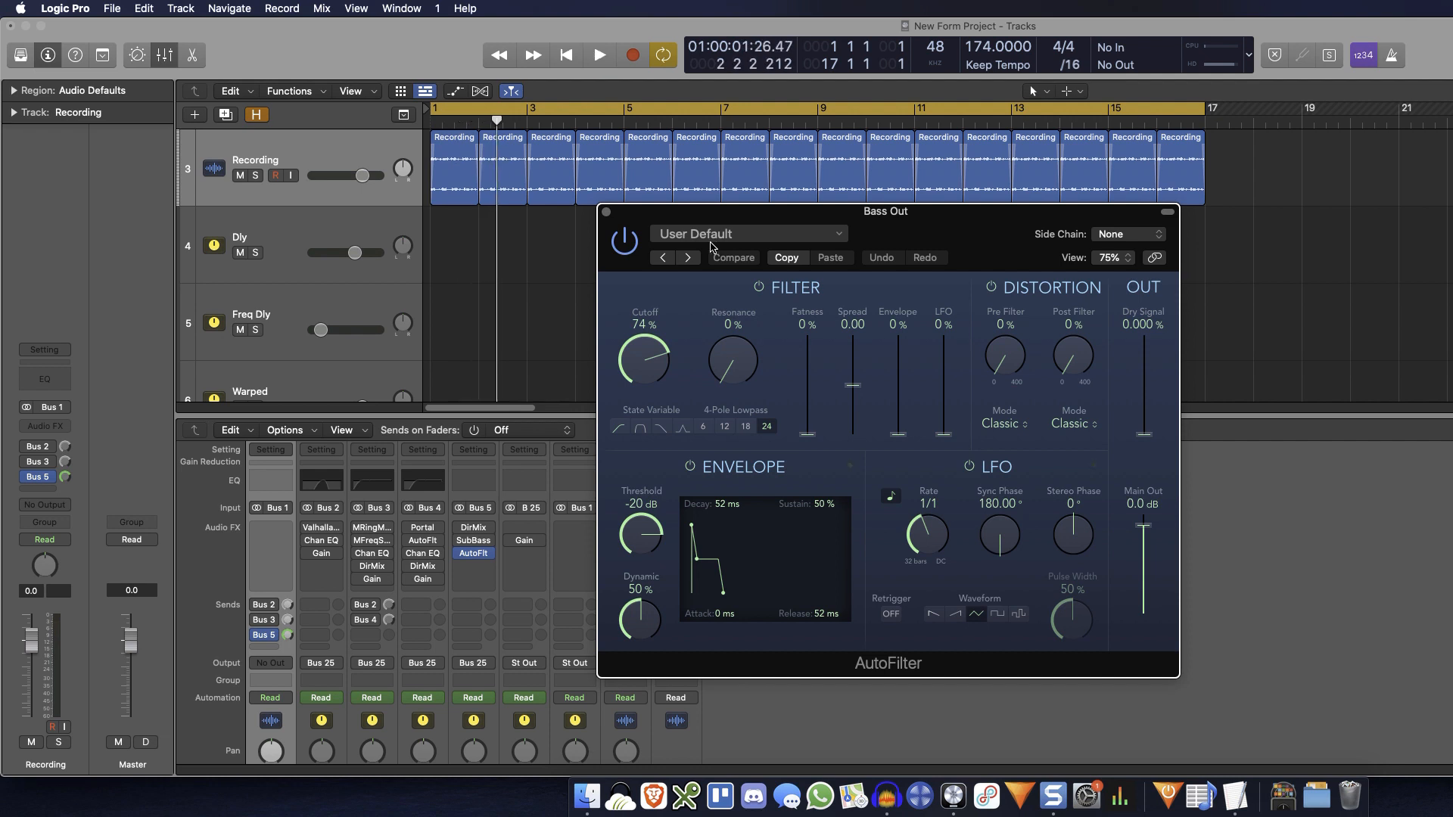
left_click(607, 212)
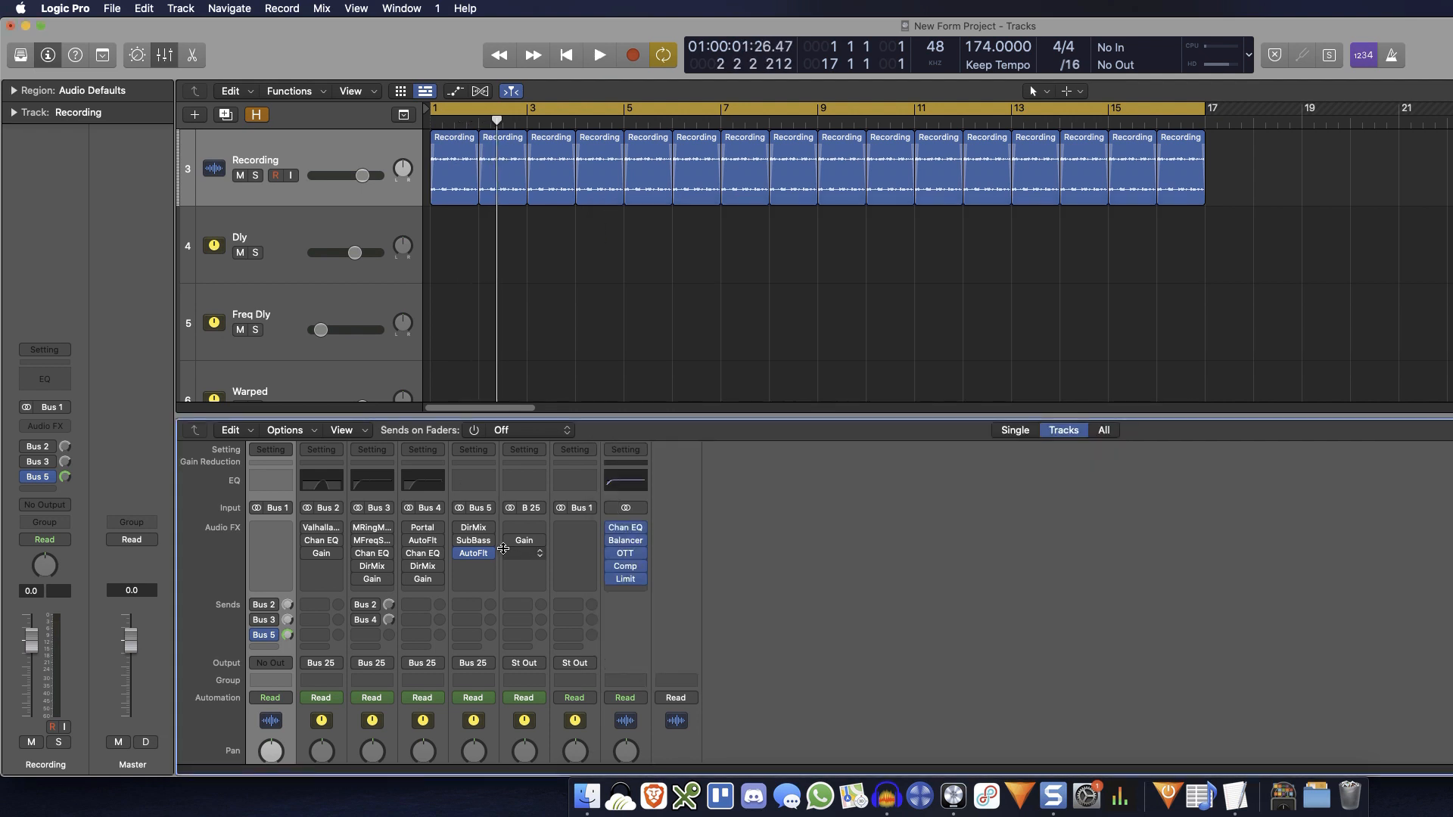
Enable SubBass on the Bass Out channel and audition it with the AutoFilter.
left_click(474, 542)
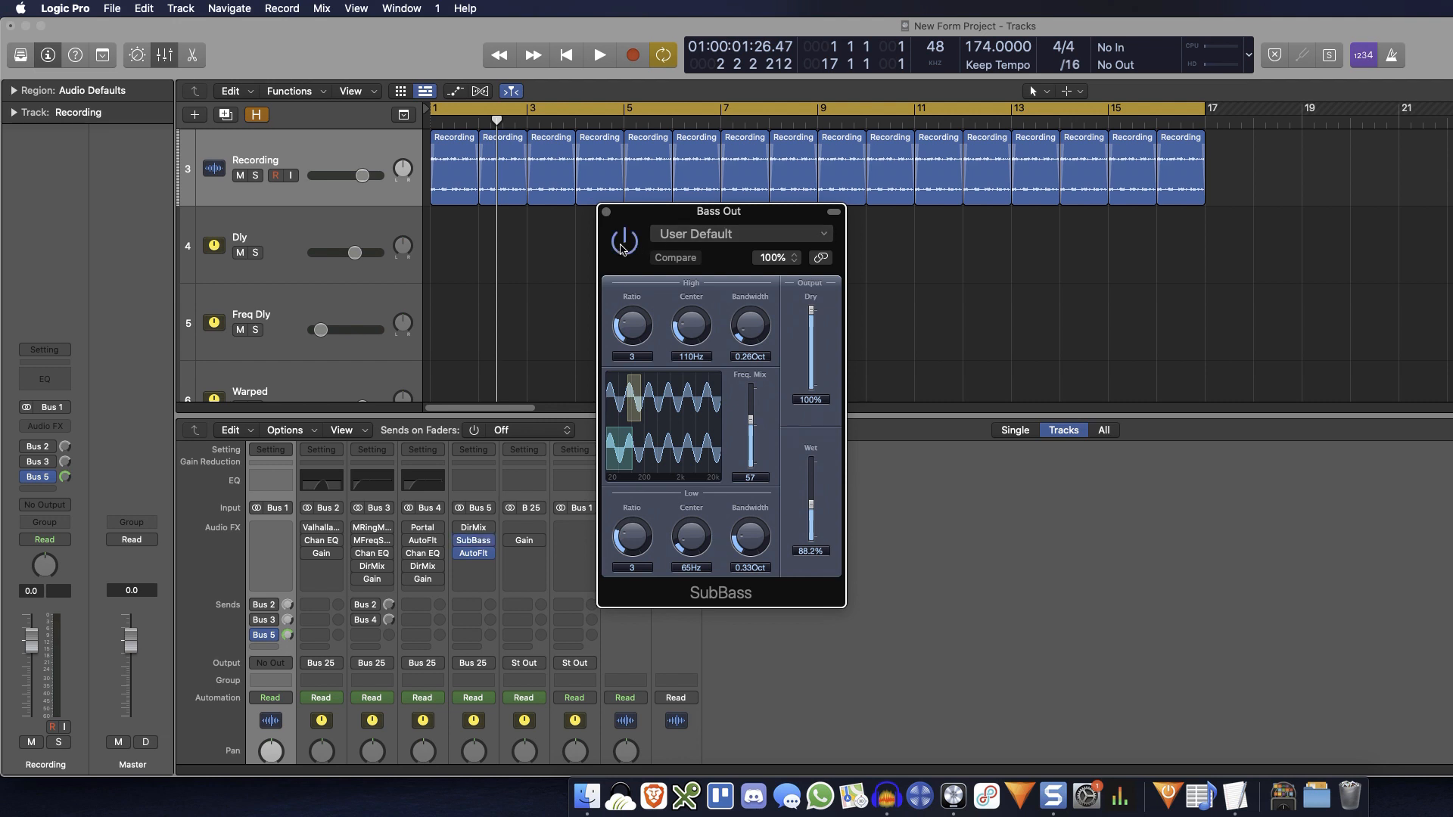
key("space")
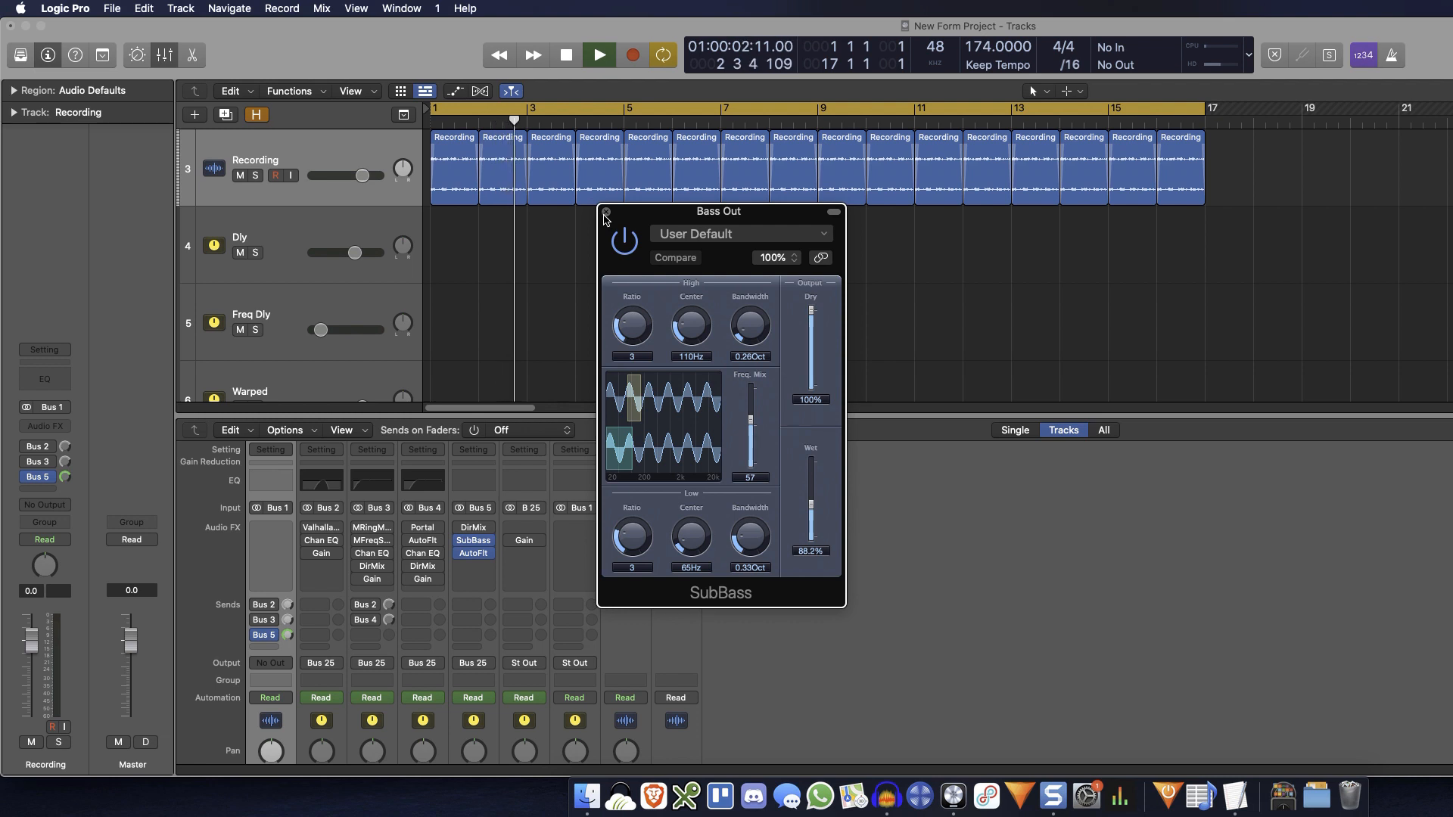
key("space")
left_click(606, 213)
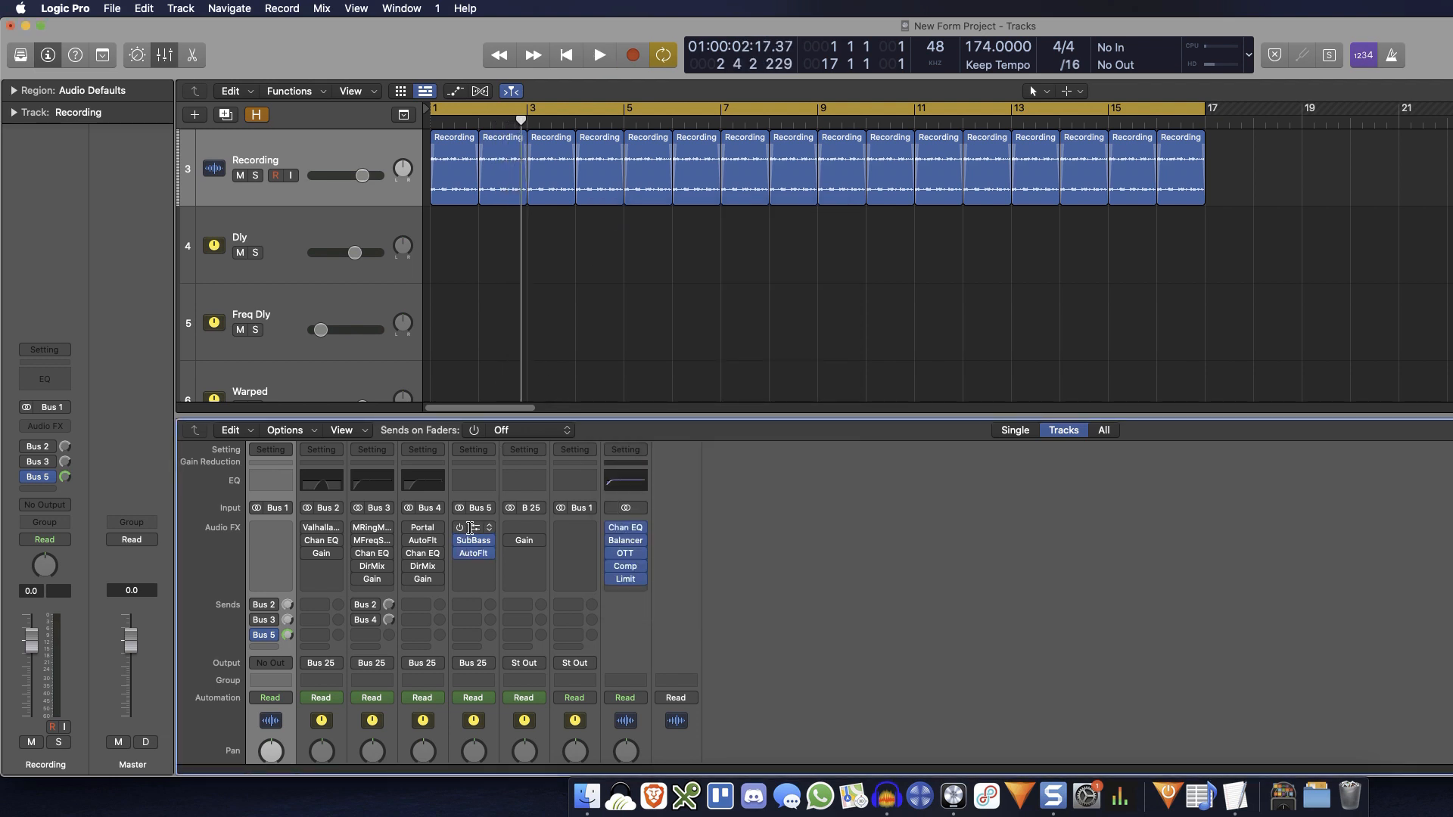
Compare the Bass Out channel with and without the Direction Mixer during playback, leaving it enabled.
left_click(471, 528)
left_click_drag(656, 212, 809, 244)
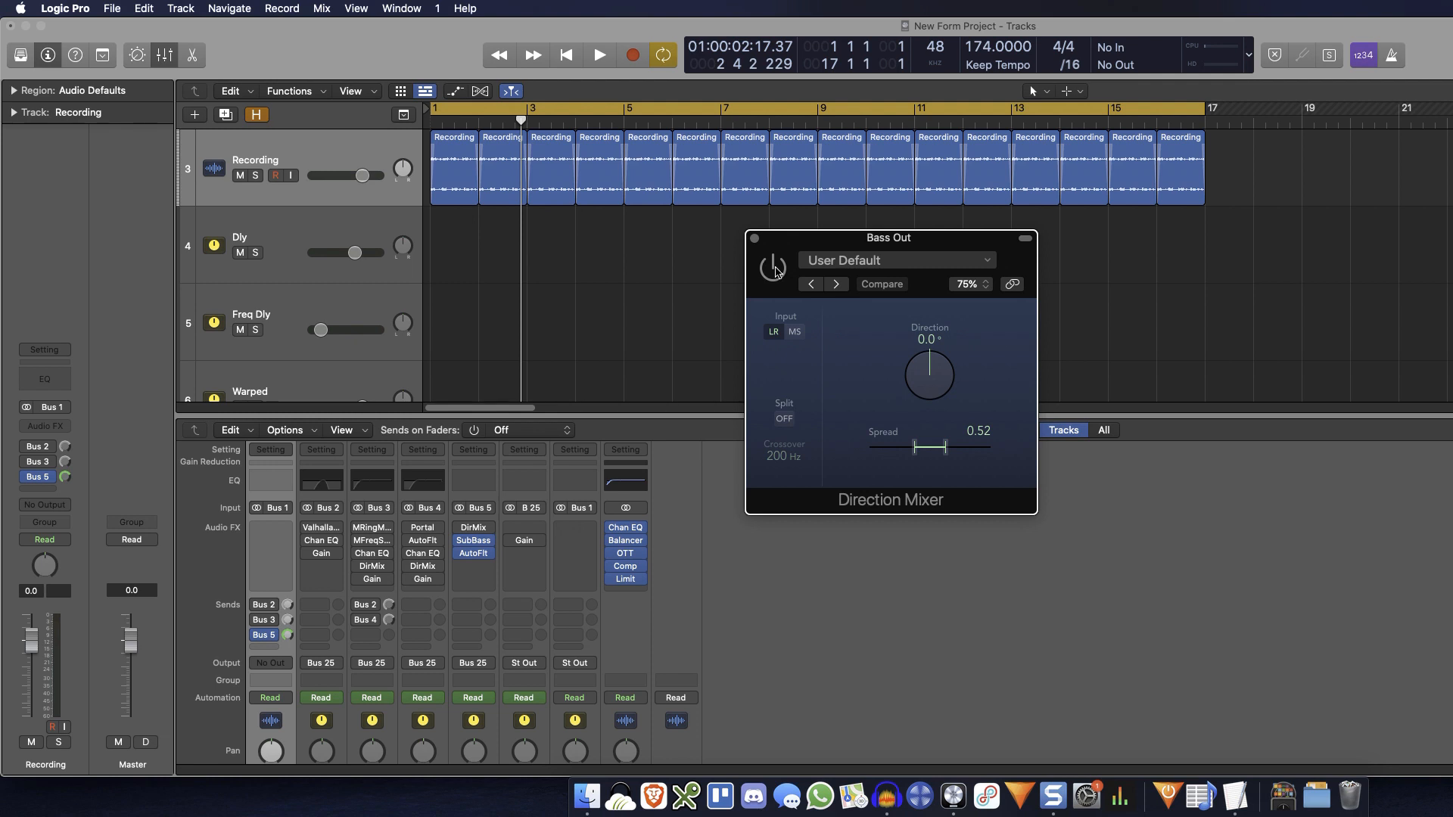
key("space")
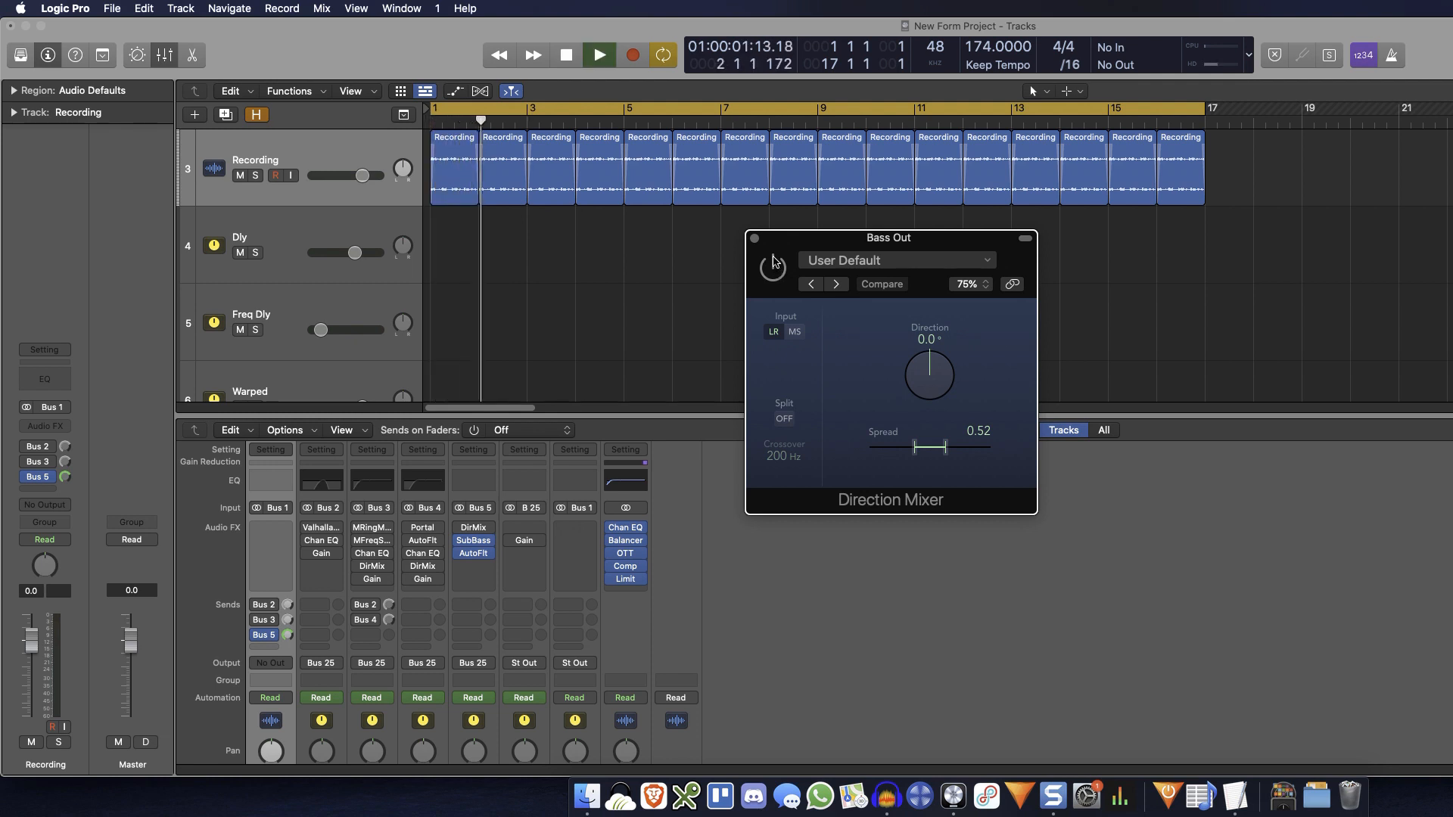
left_click(774, 265)
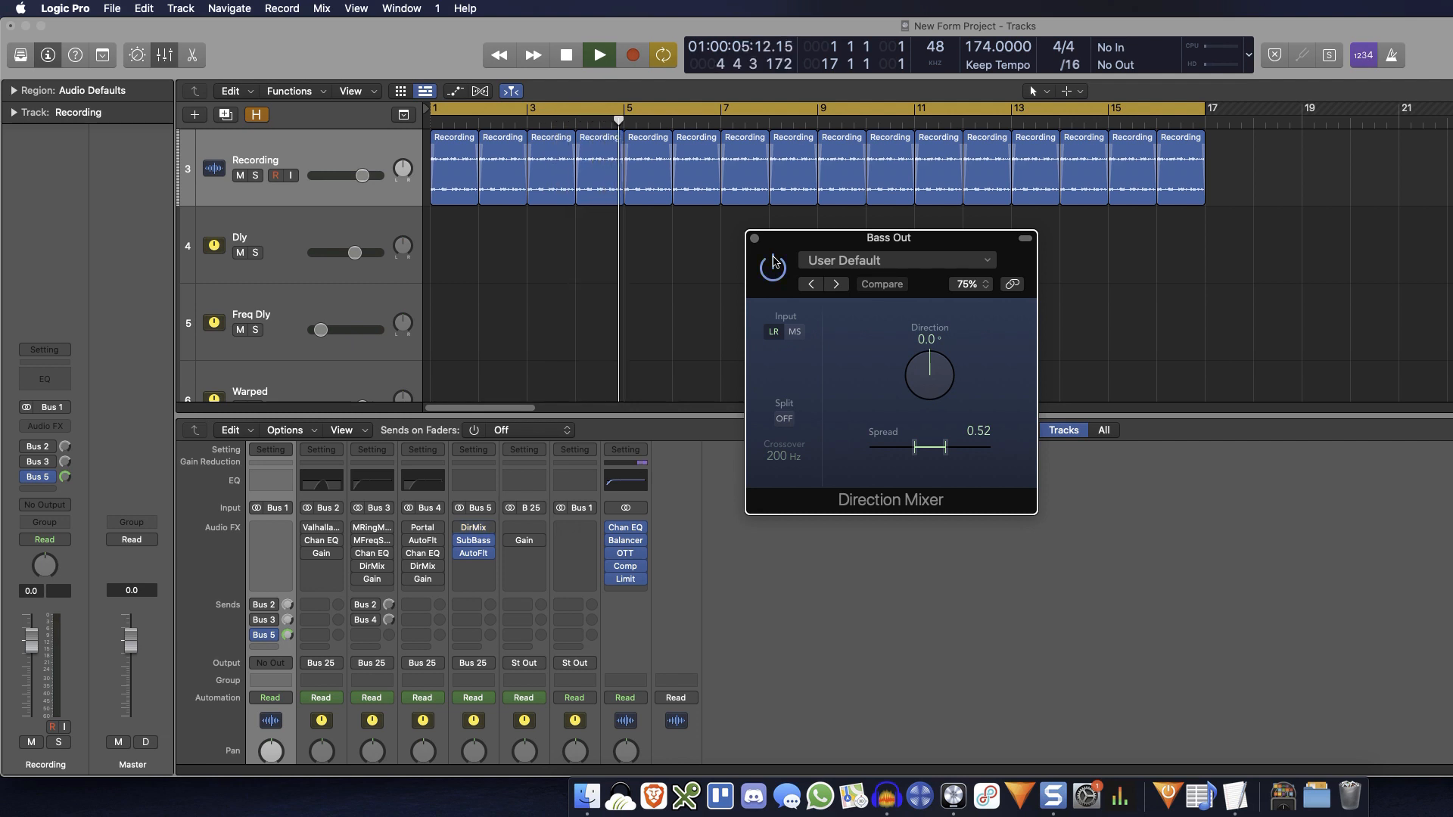
left_click(773, 265)
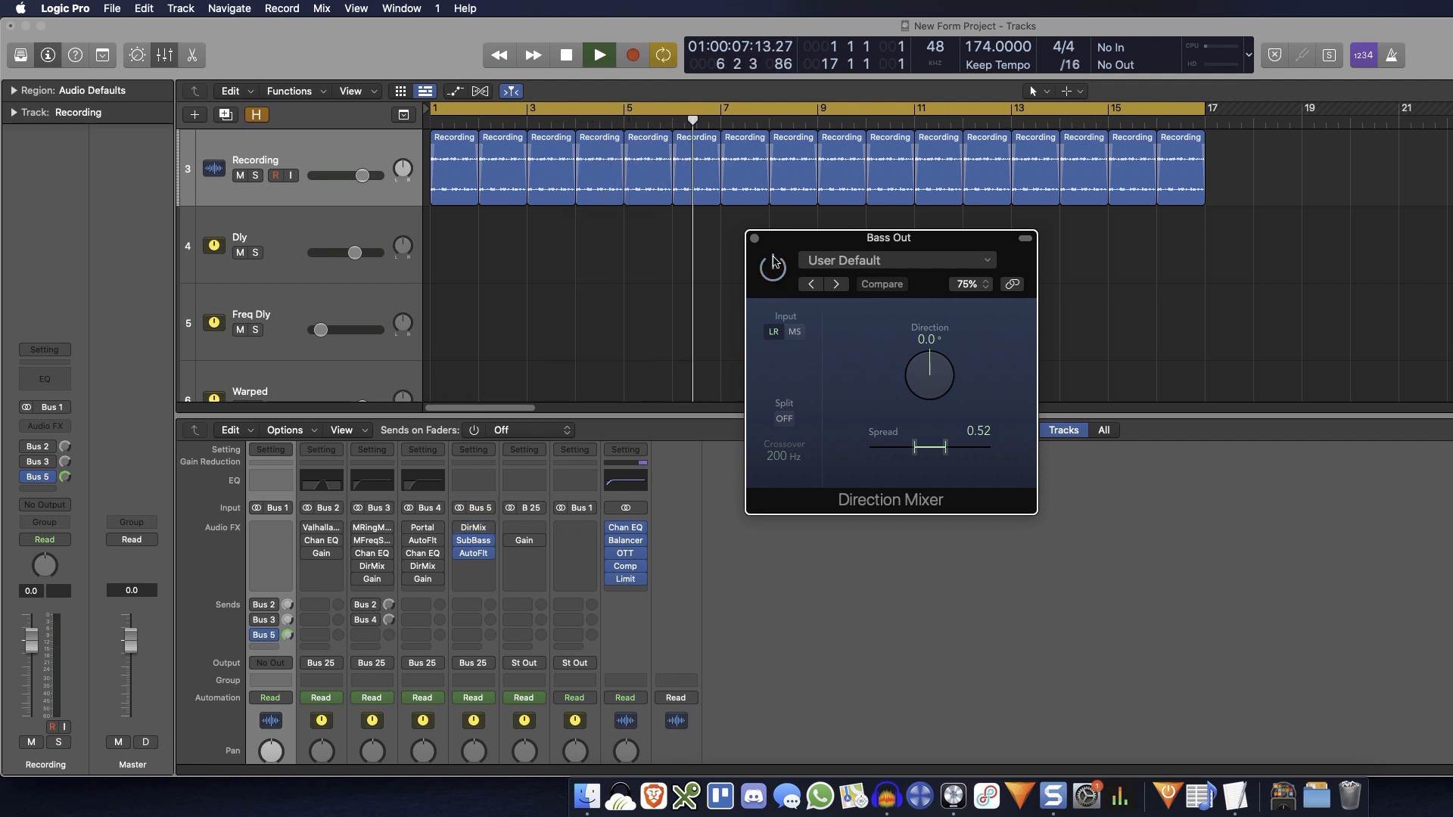
left_click(773, 265)
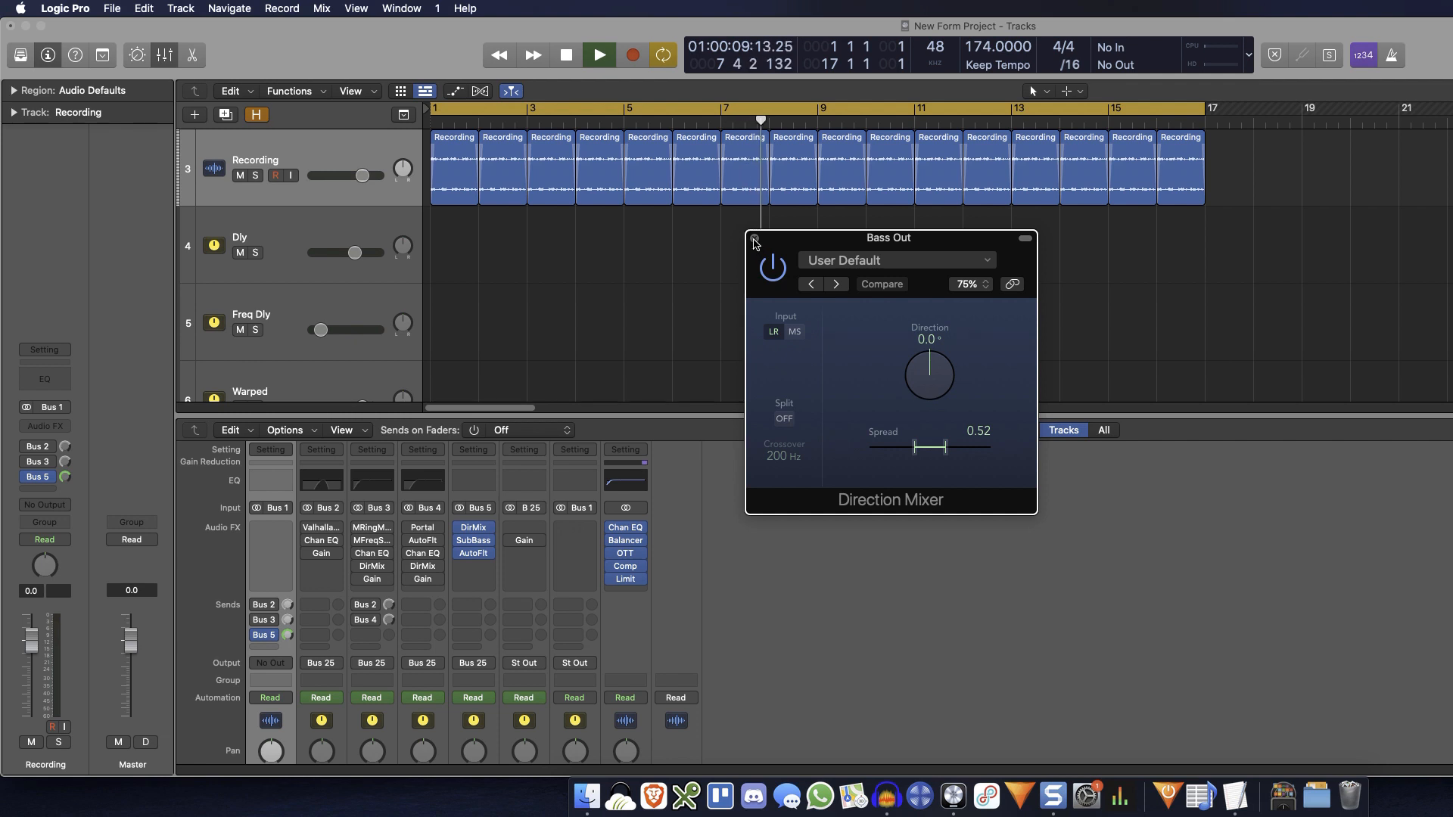
key("space")
left_click(754, 239)
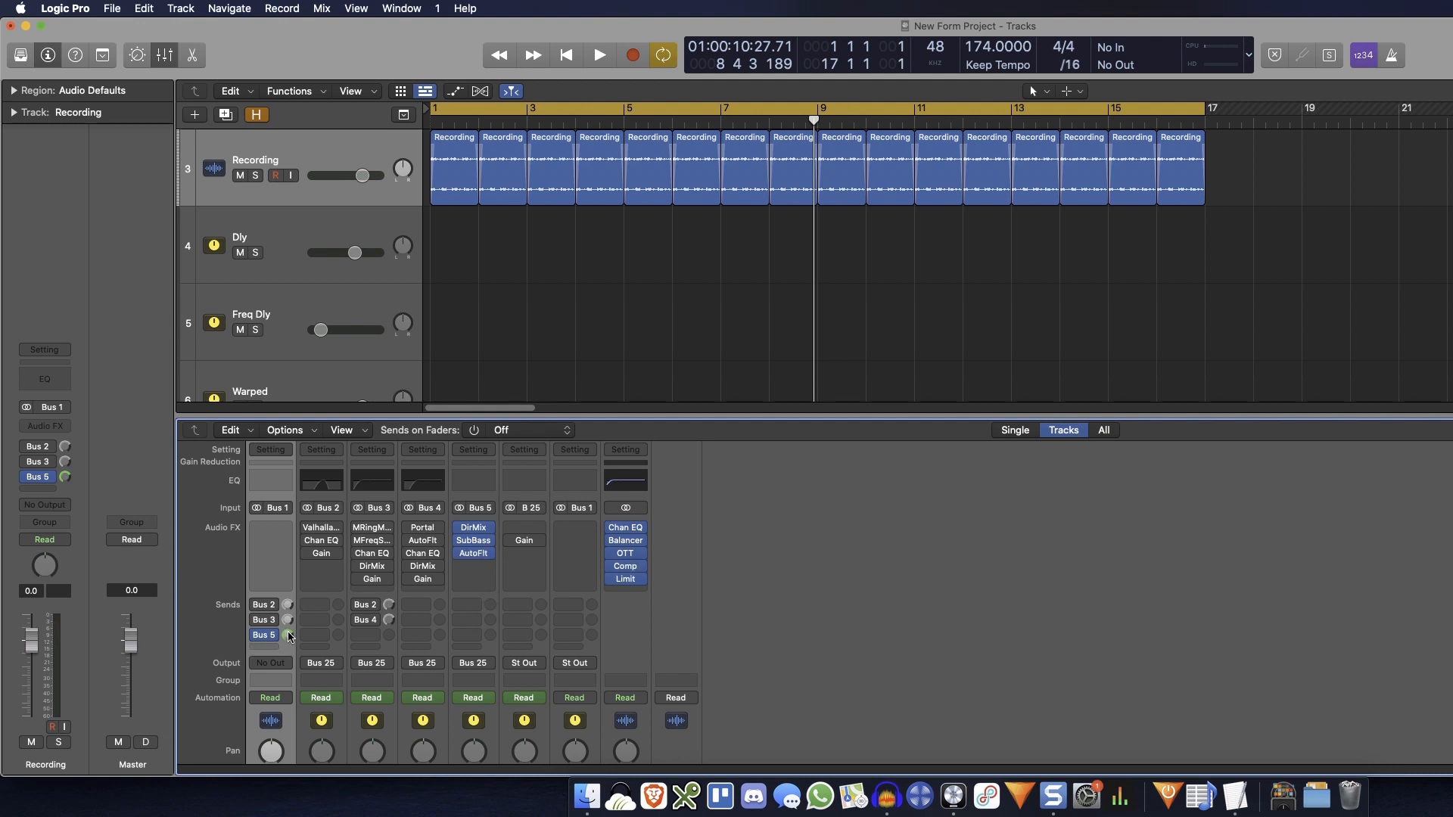
Activate the Recording channel's Bus 2 send and move the playhead back to bar 1.
left_click(257, 605)
scroll(327, 533, "down", 1)
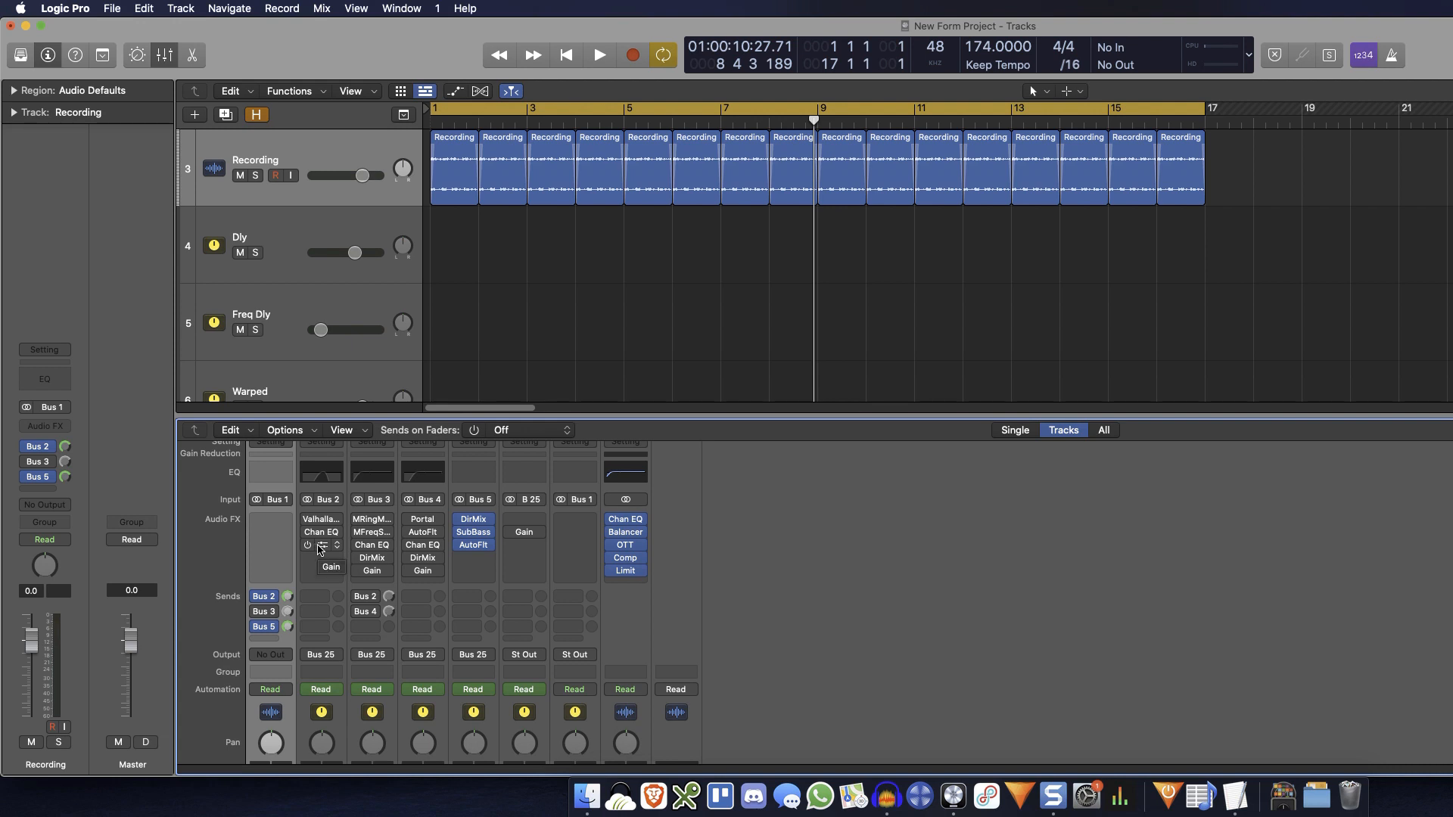
left_click_drag(523, 123, 399, 126)
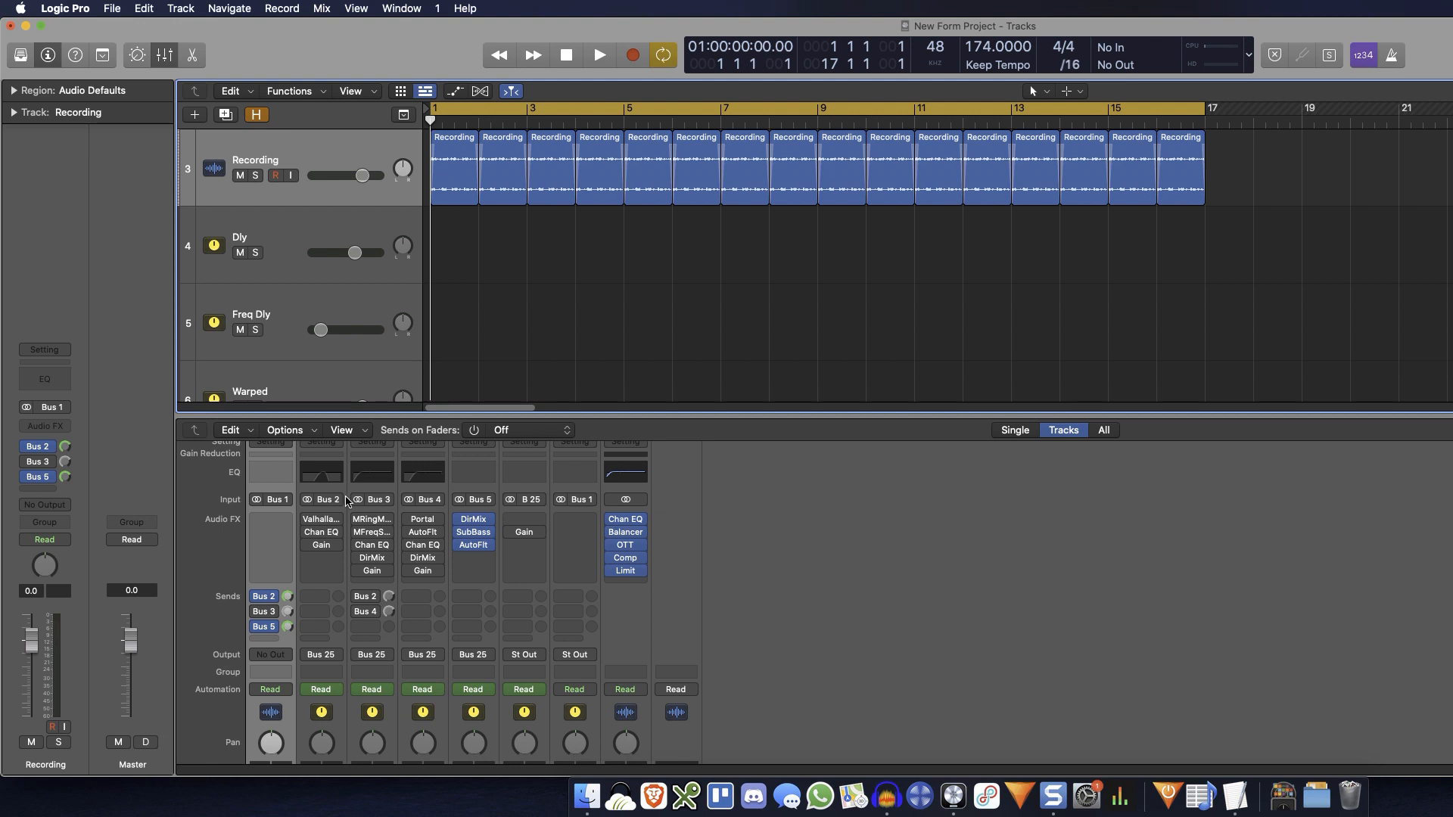
Enable ValhallaSupermassive and Channel EQ on the Dly channel and open both plug-in windows.
mouse_move(324, 536)
left_click(309, 522)
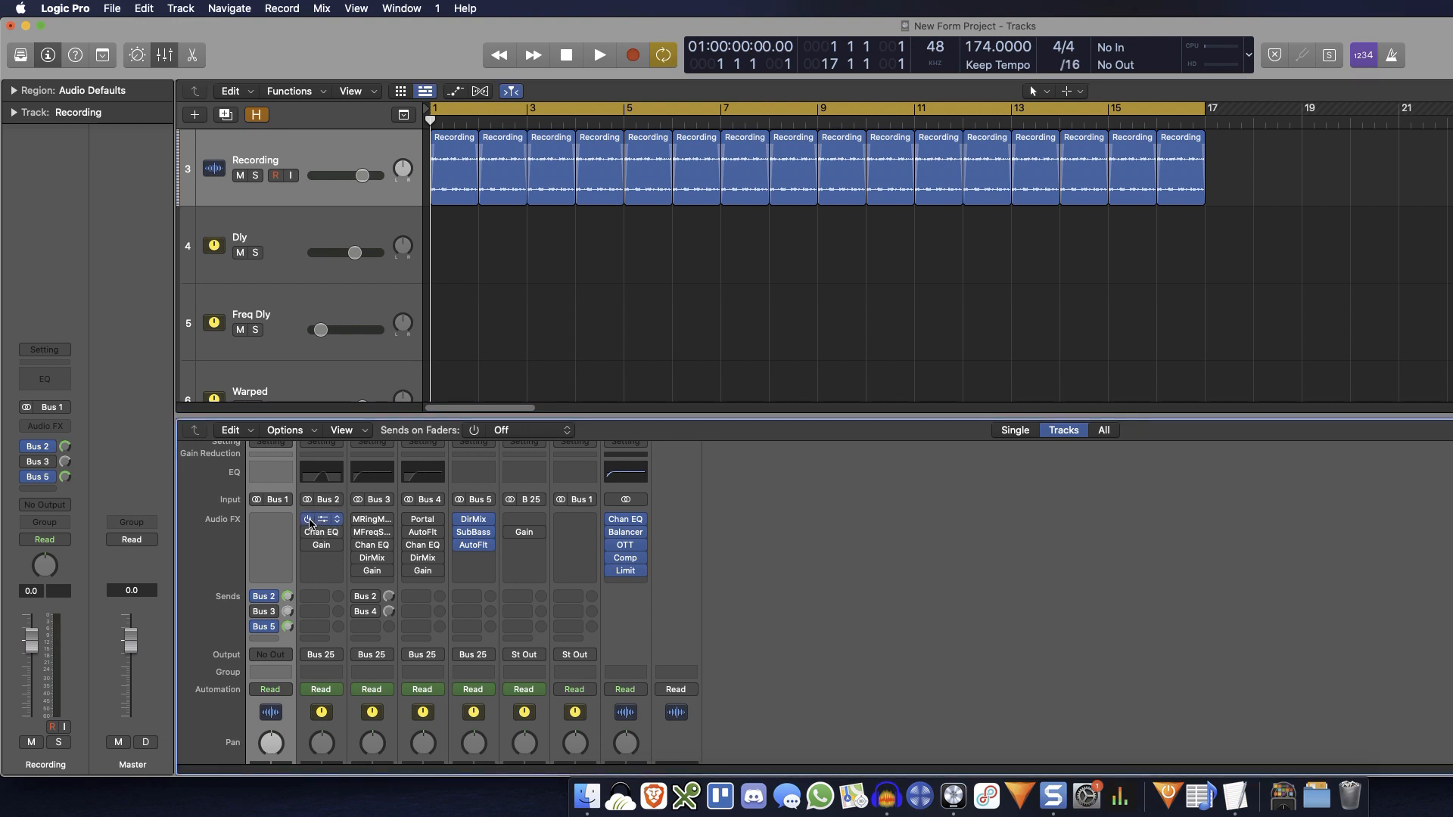
left_click(309, 533)
left_click(321, 533)
left_click(321, 519)
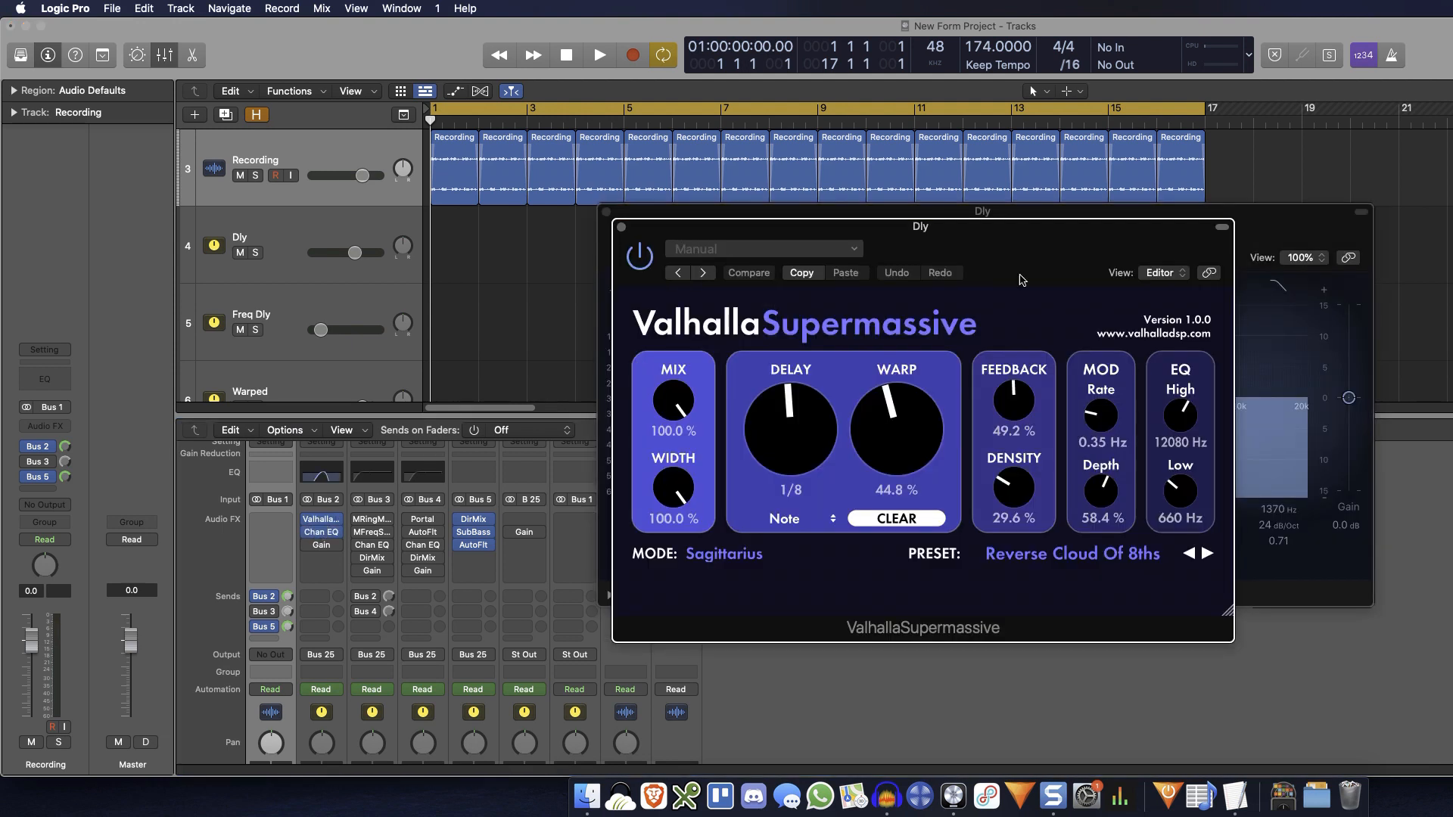
Arrange the ValhallaSupermassive and Channel EQ windows side by side and solo the Dly channel.
left_click_drag(1077, 254, 533, 238)
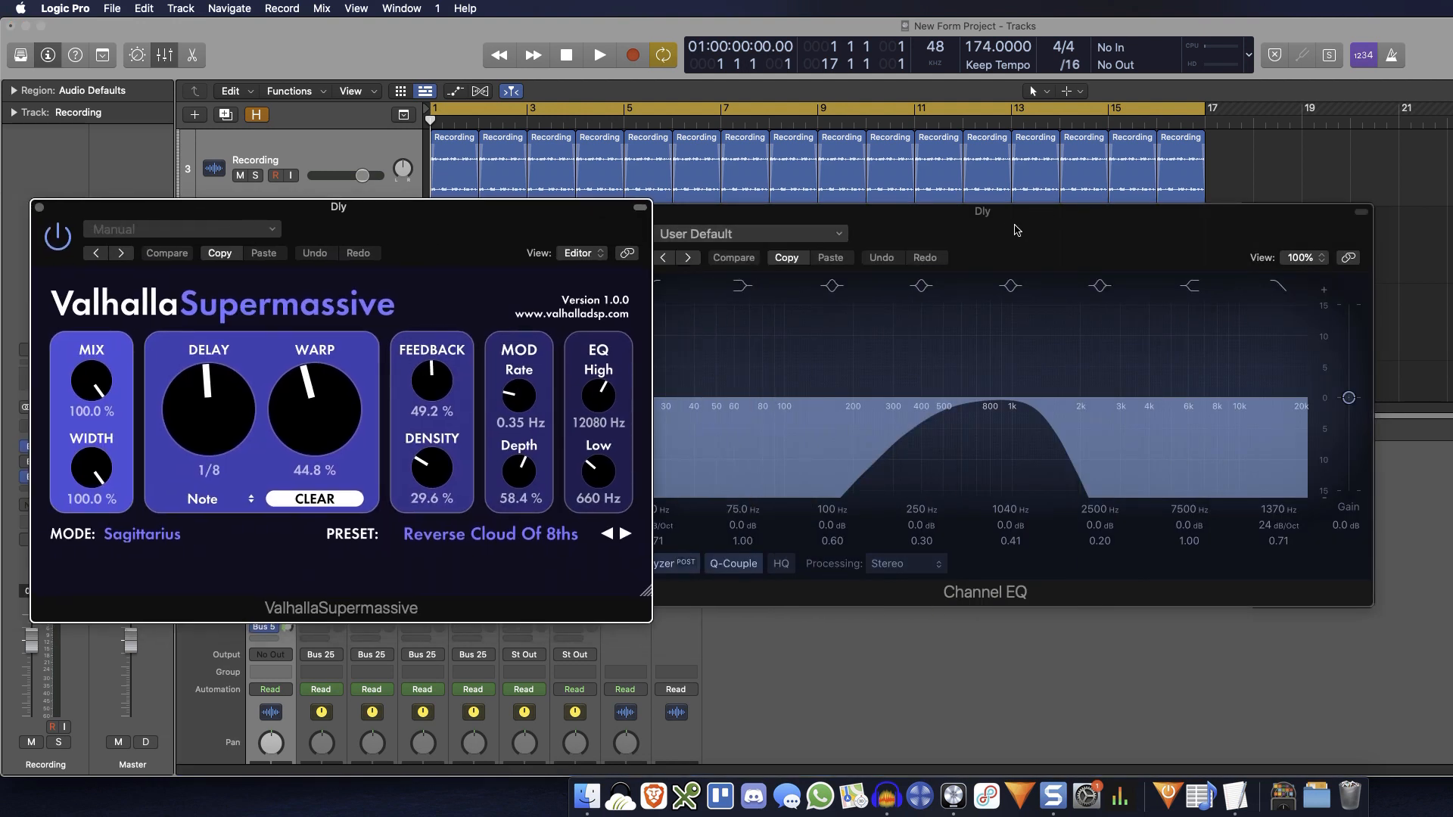
left_click_drag(1014, 227, 1087, 149)
scroll(664, 719, "down", 5)
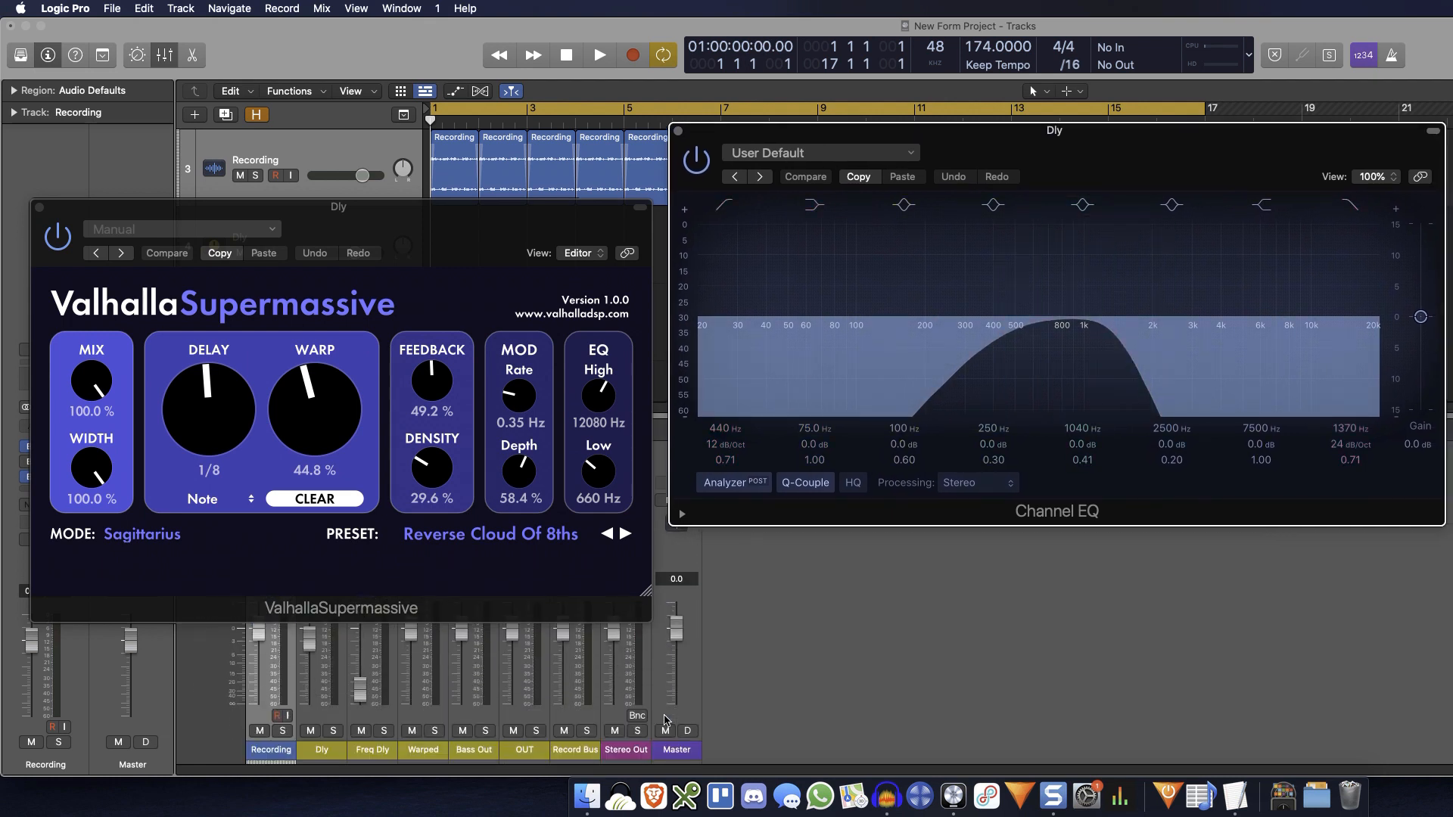
left_click(330, 732)
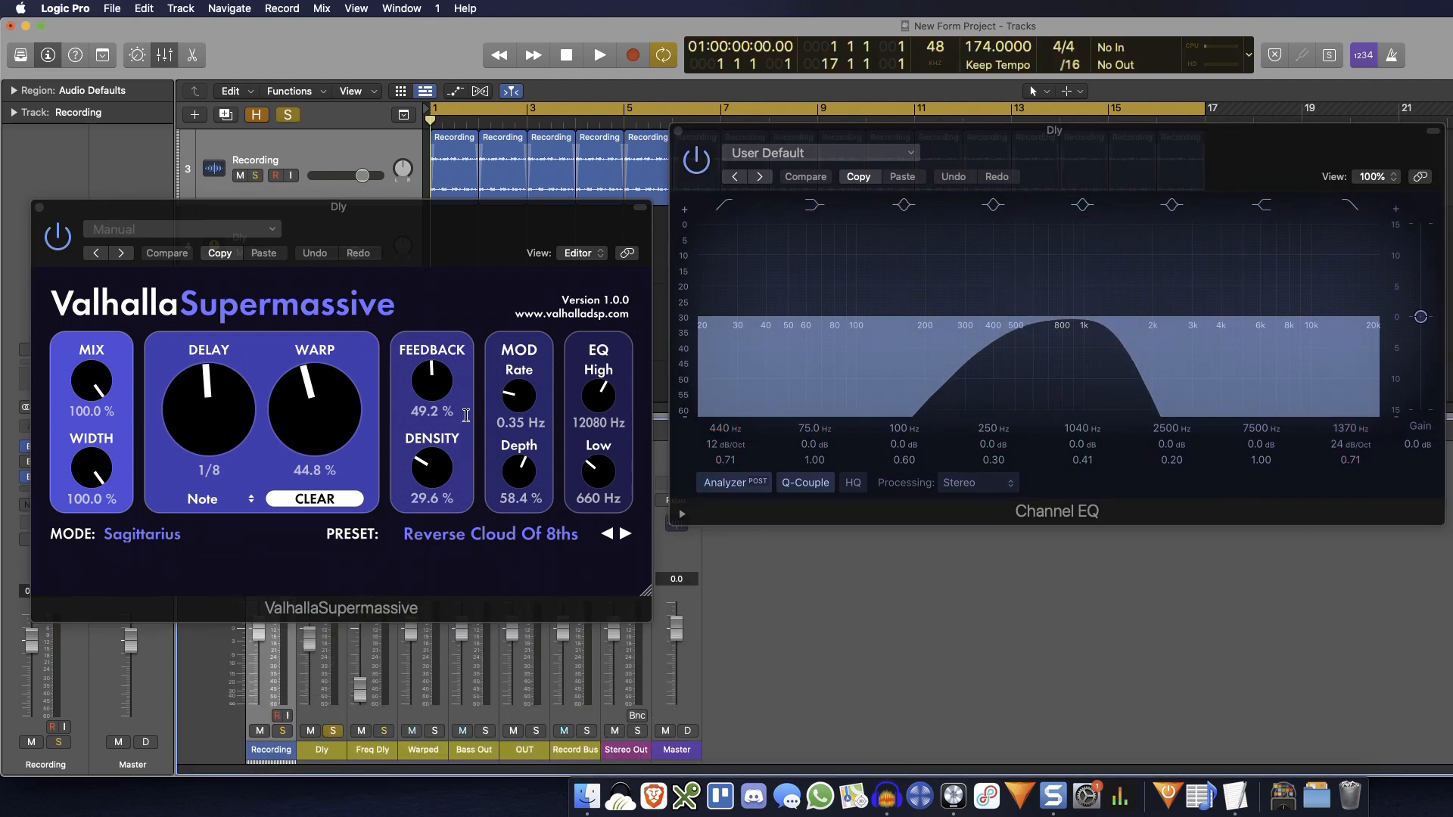
Audition the soloed Dly channel, and disable its solo during playback to hear it in the full mix.
left_click_drag(474, 255, 498, 279)
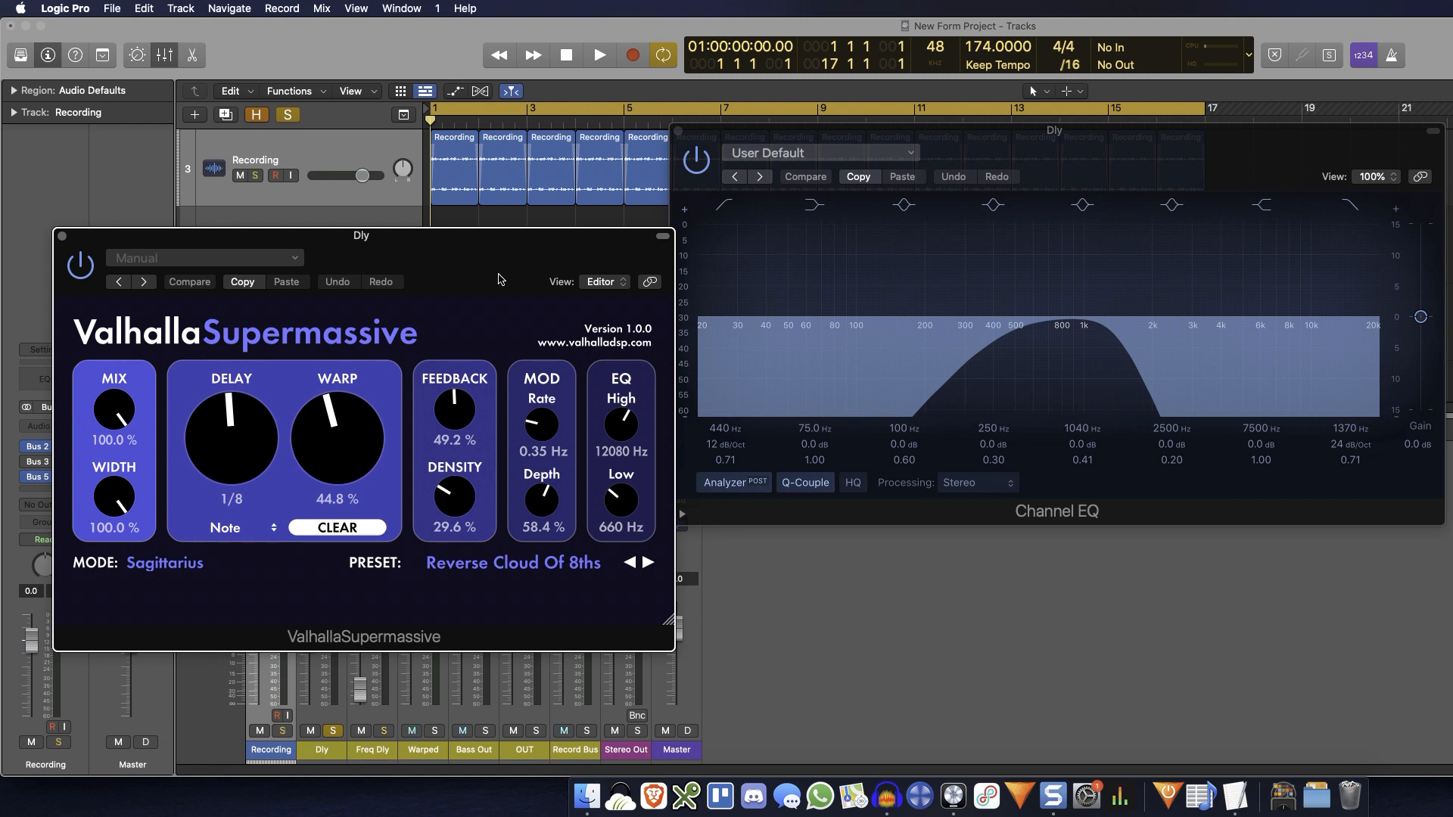
key("space")
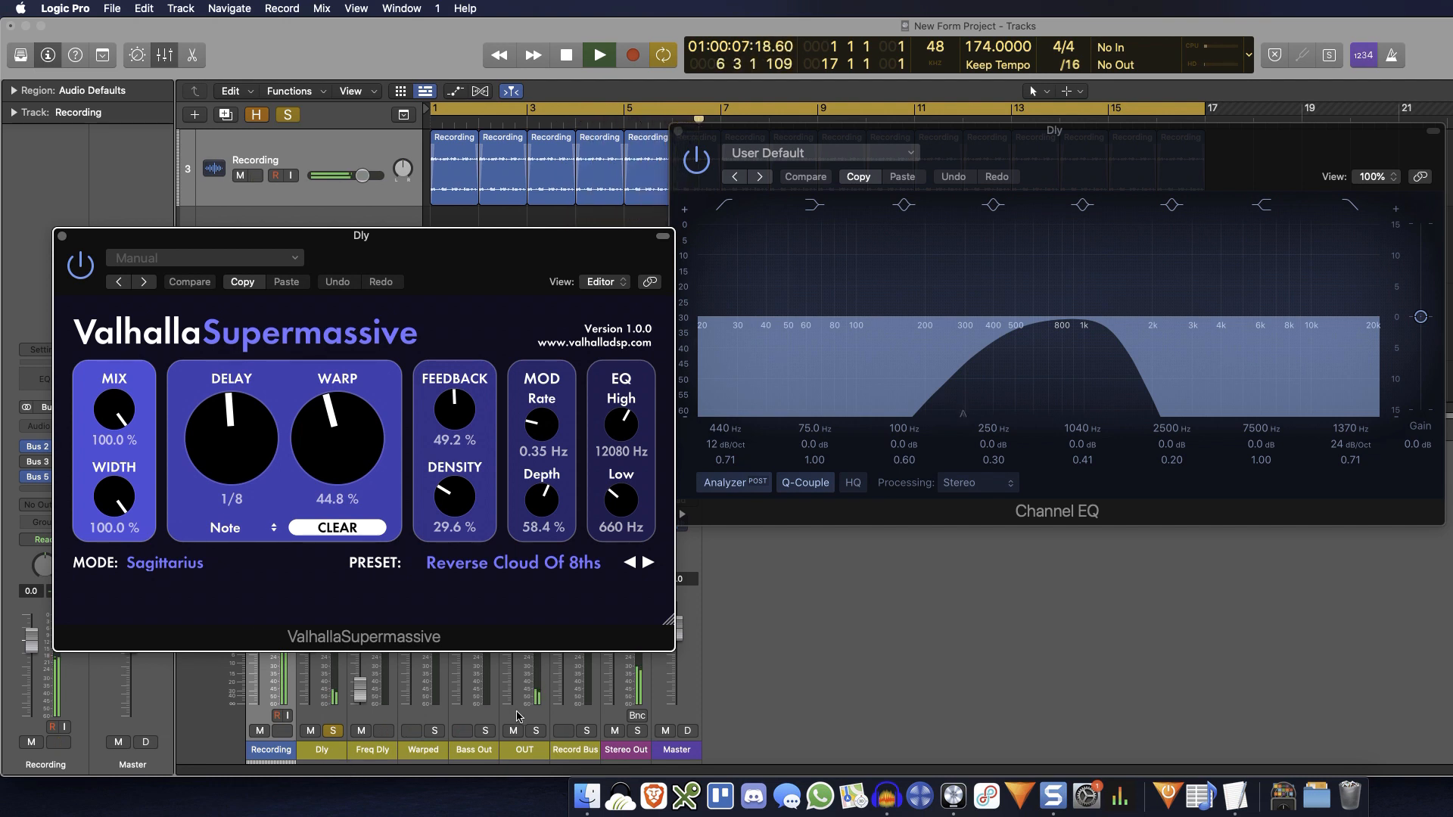
left_click(331, 735)
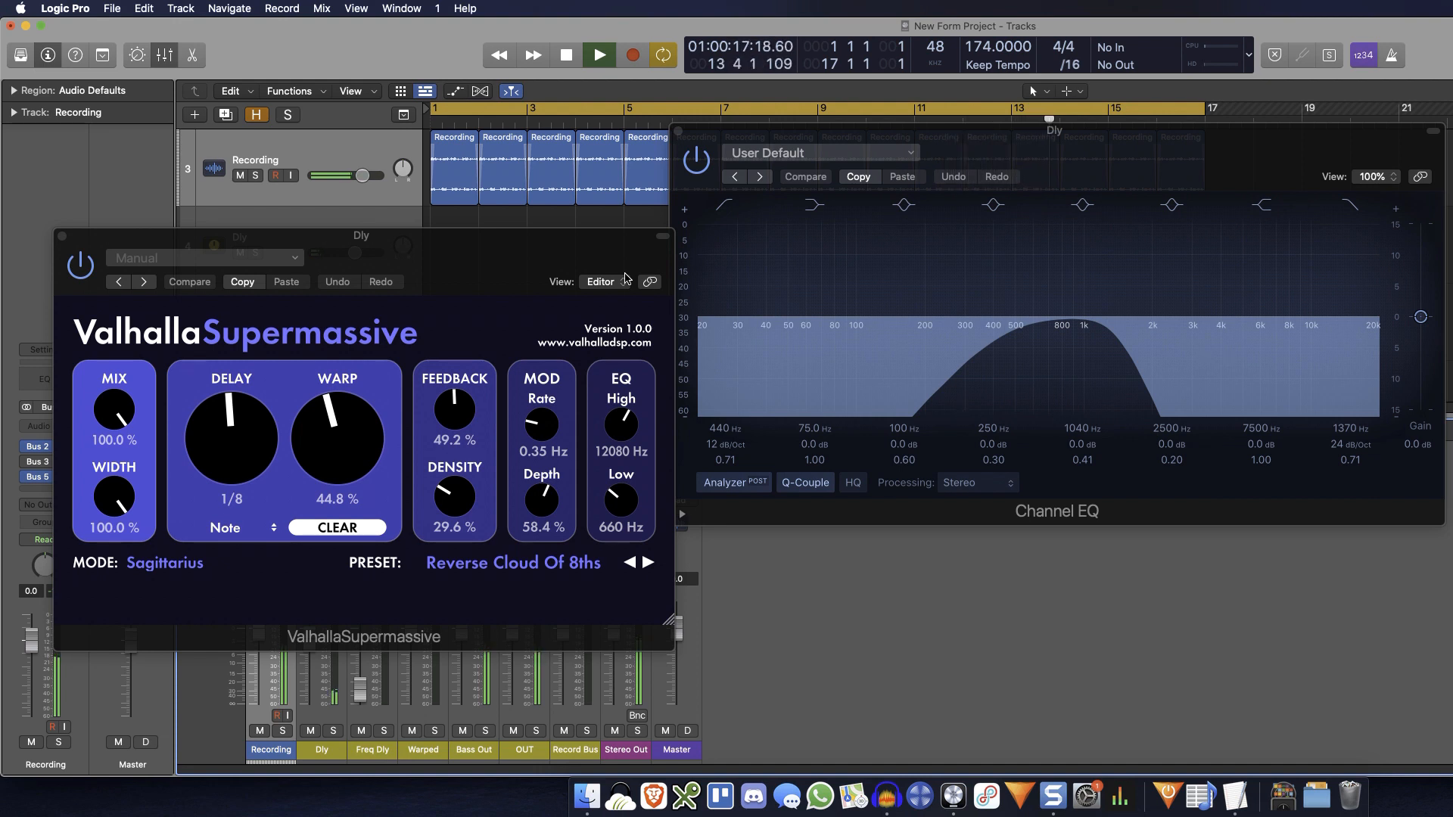
key("space")
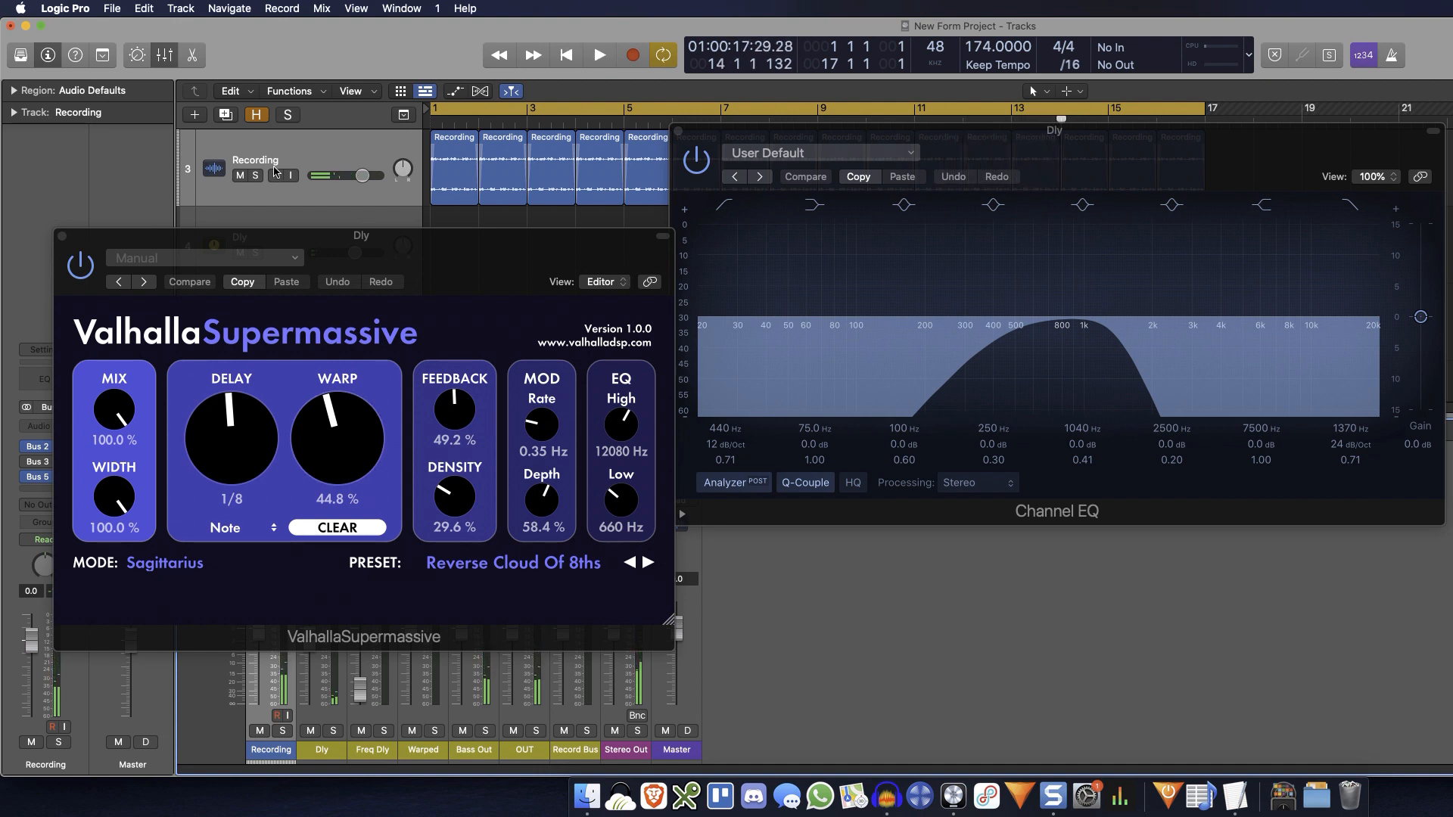
Play the mix from bar 1 with the Dly channel audible and muted, and return the playhead to bar 1.
left_click_drag(503, 122, 412, 124)
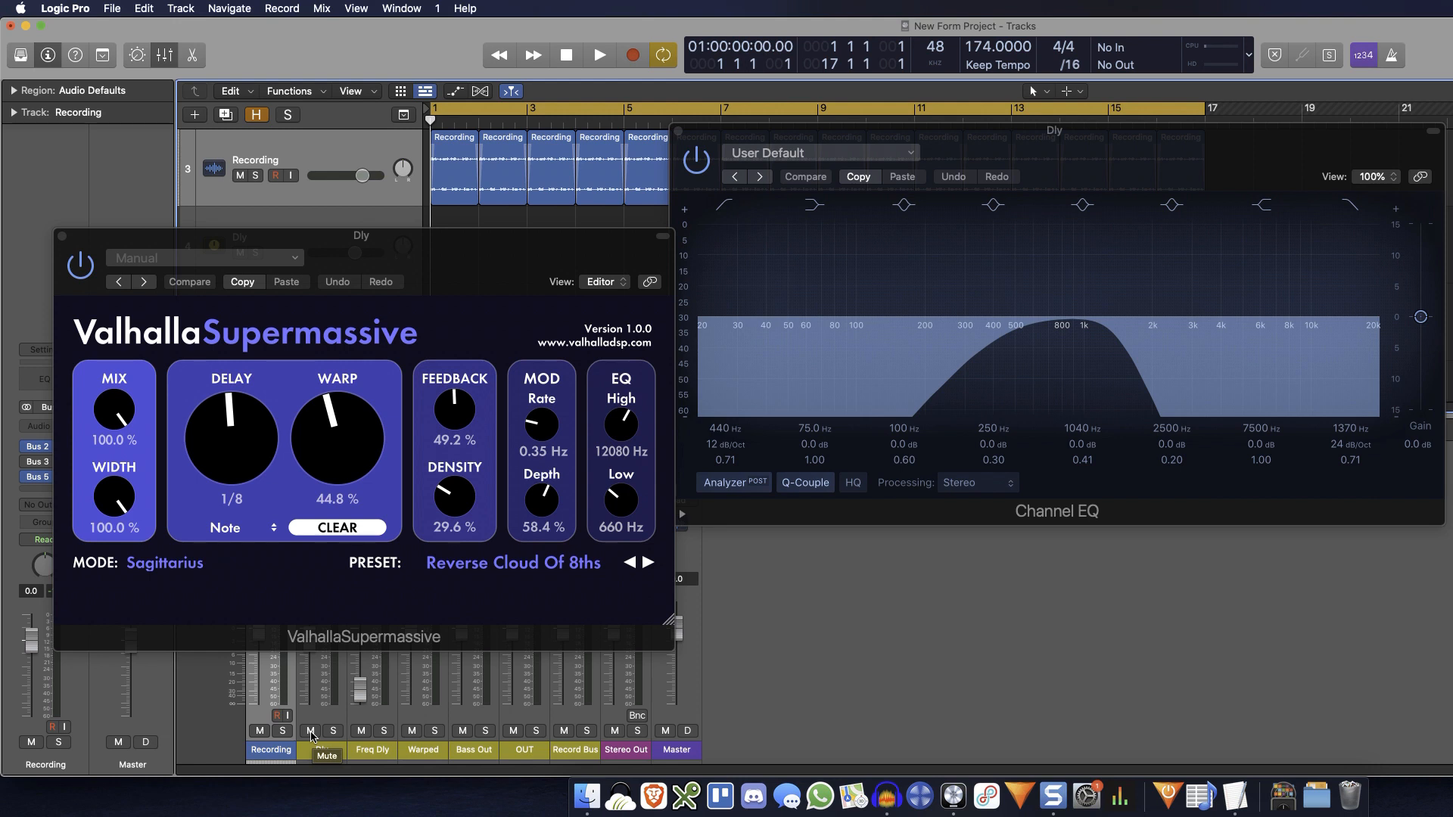
key("space")
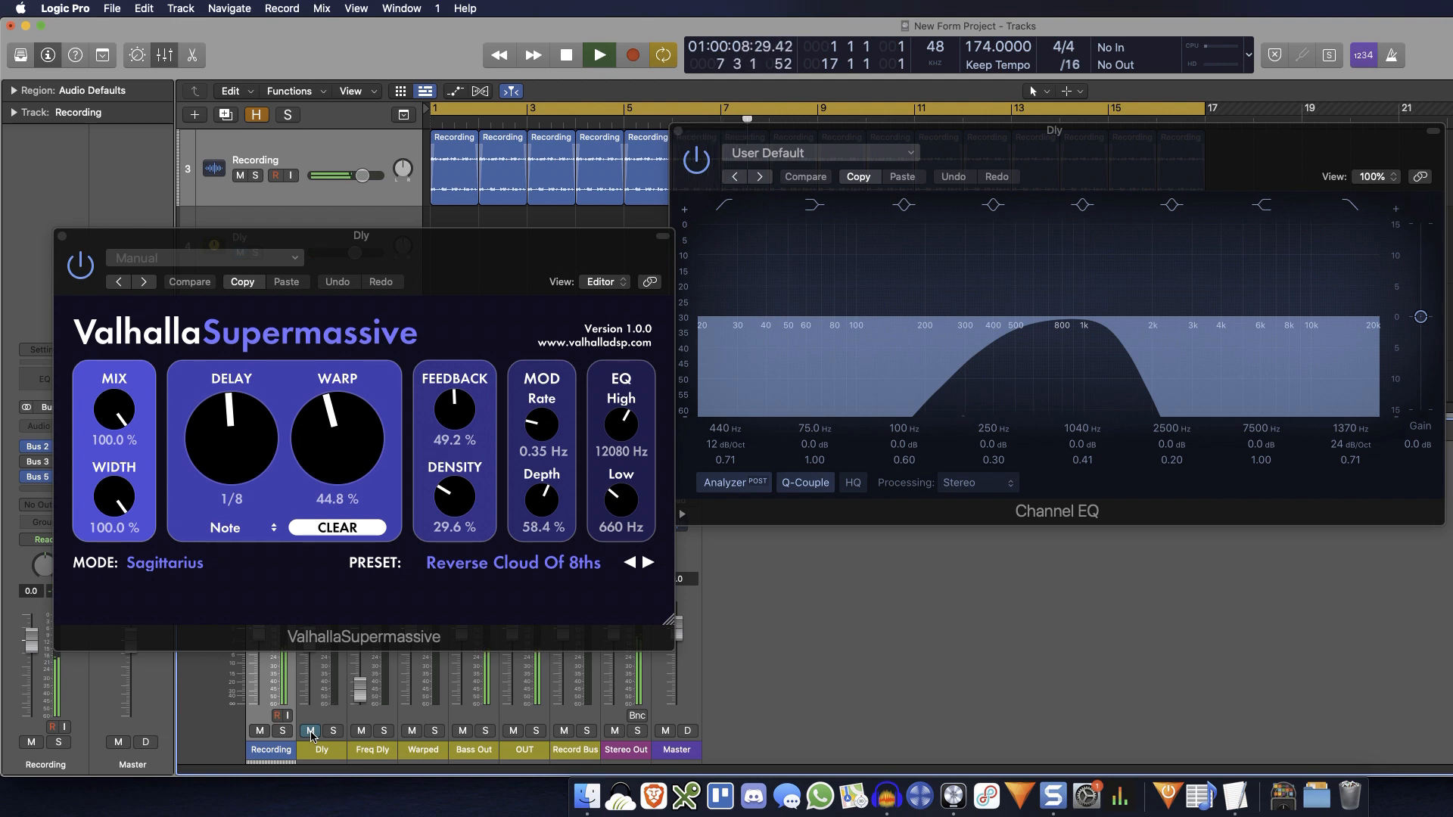
key("space")
left_click_drag(773, 131, 819, 205)
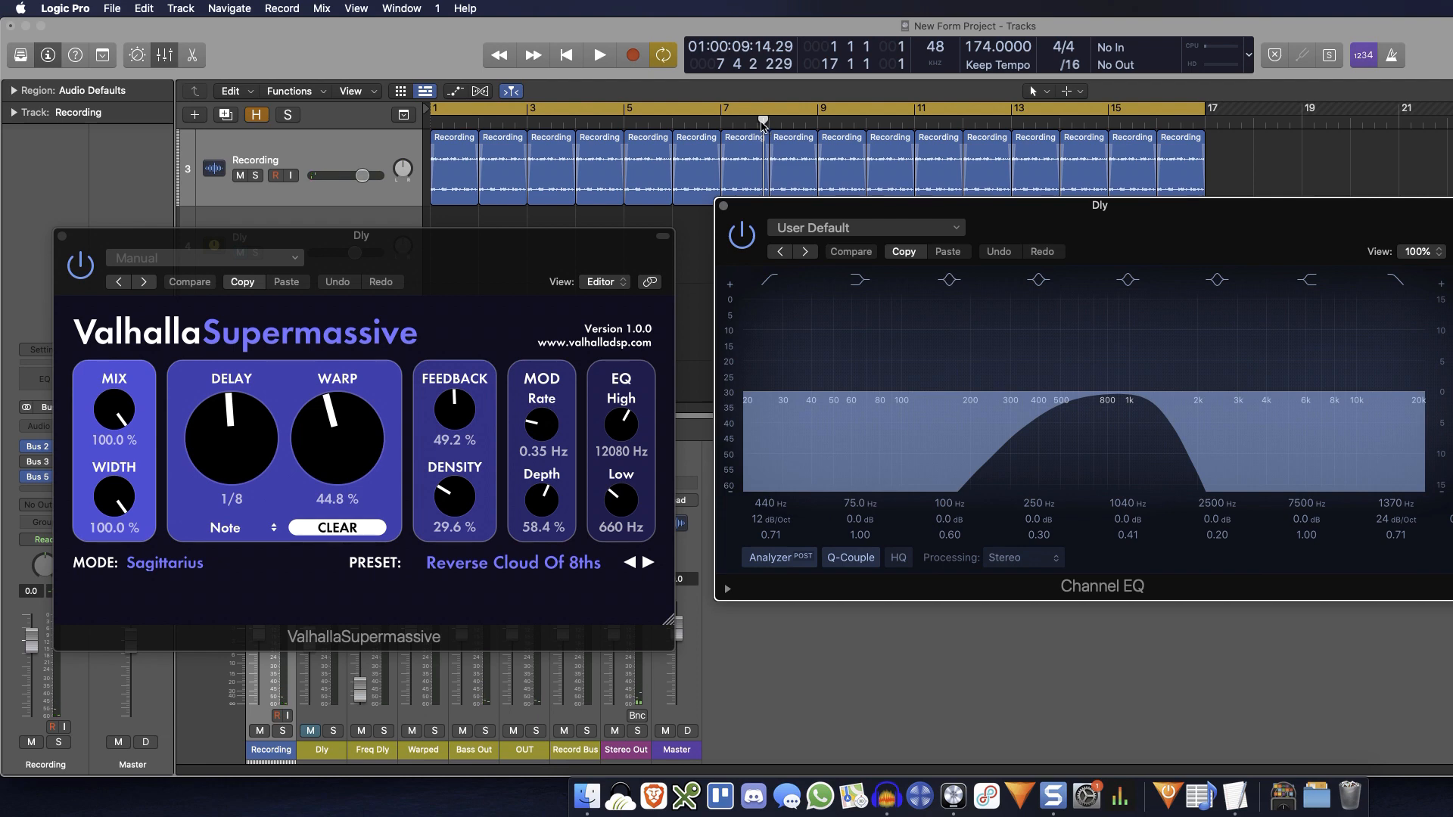
left_click_drag(763, 125, 372, 141)
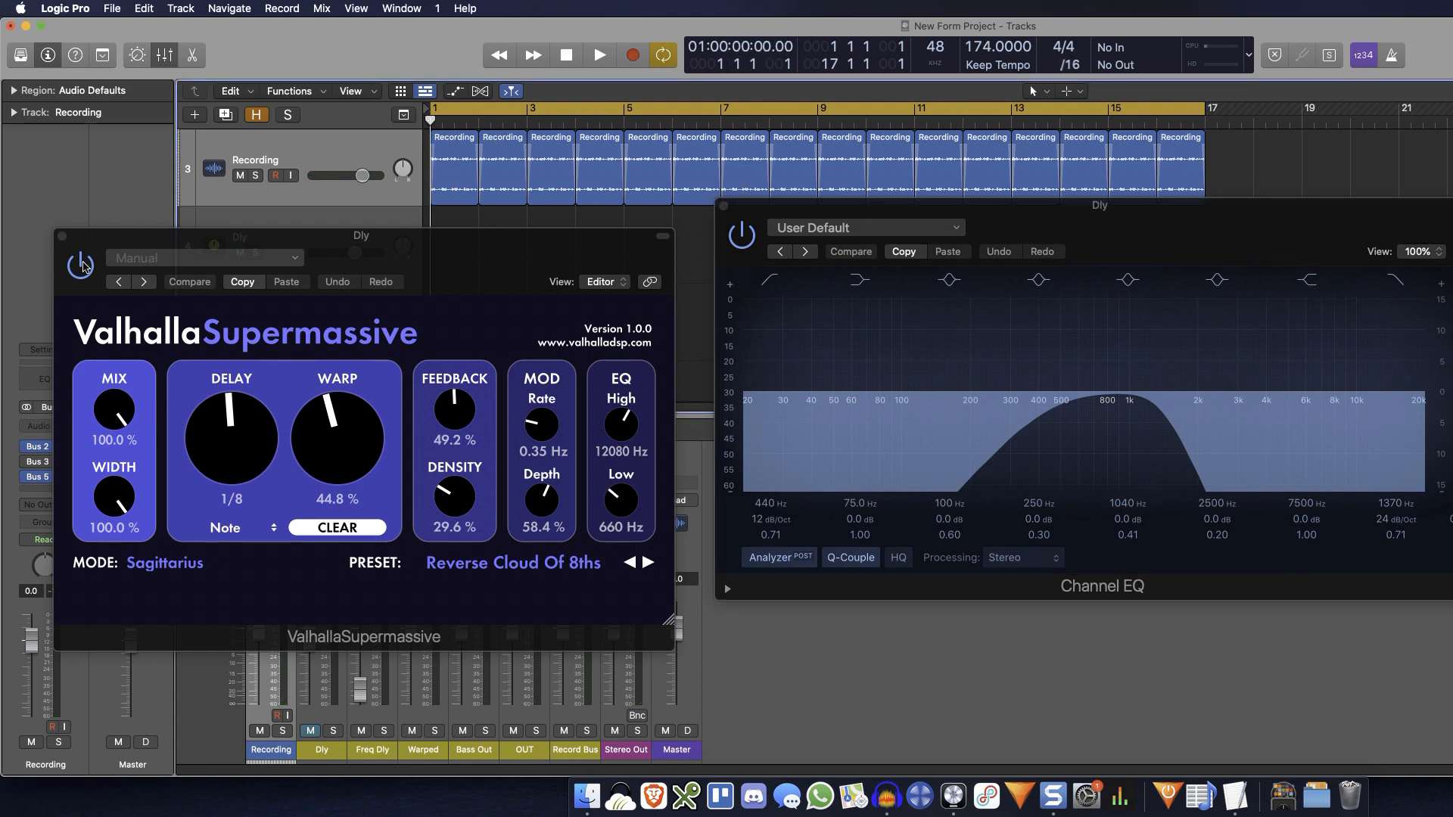
Close both Dly plug-in windows and unmute the Dly channel.
left_click(62, 237)
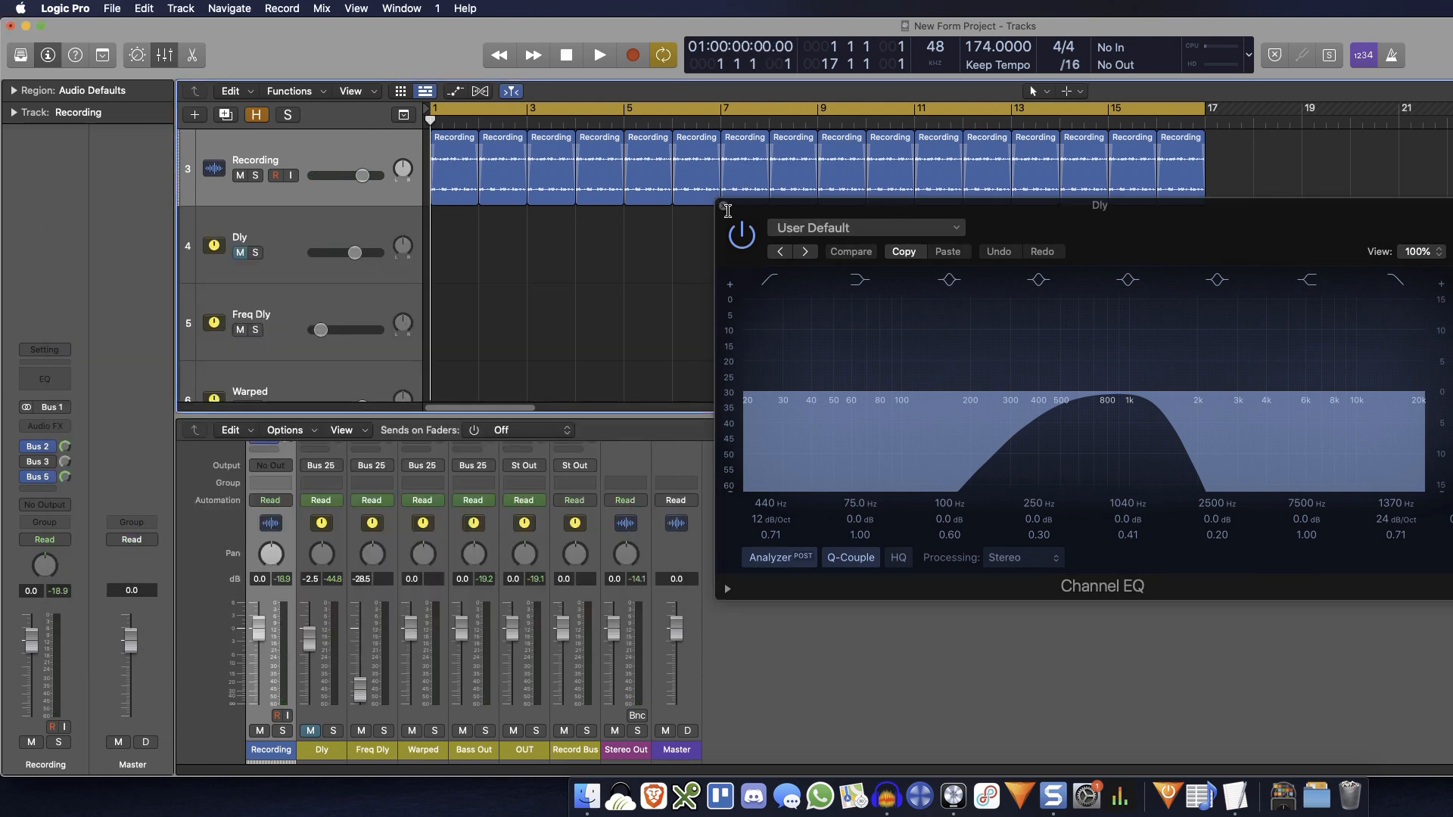
left_click(724, 205)
left_click(307, 732)
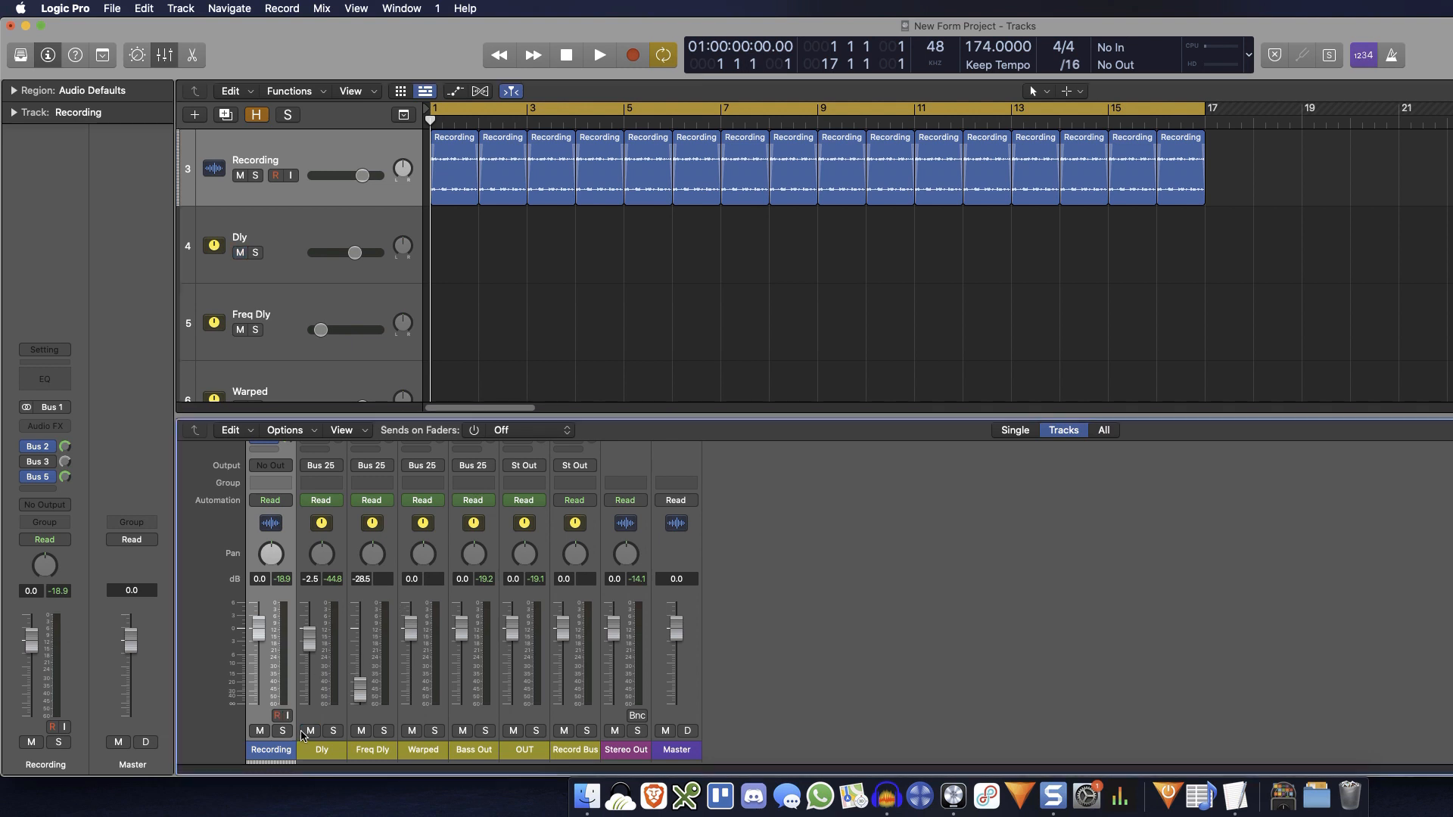
Enable MRingModulator and MFreqShifter on the Freq Dly channel and open their windows side by side.
scroll(379, 617, "up", 4)
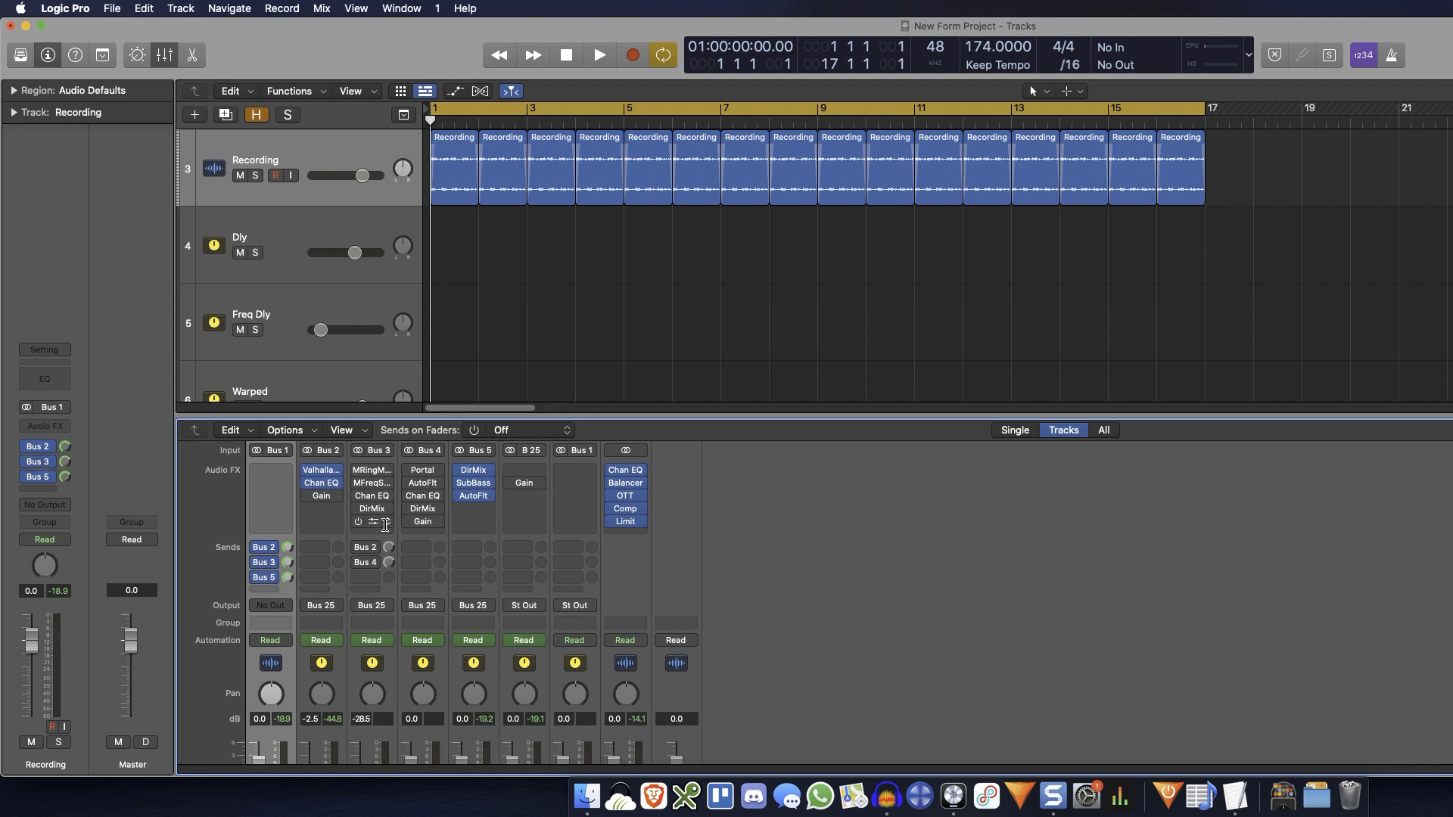
scroll(385, 524, "up", 2)
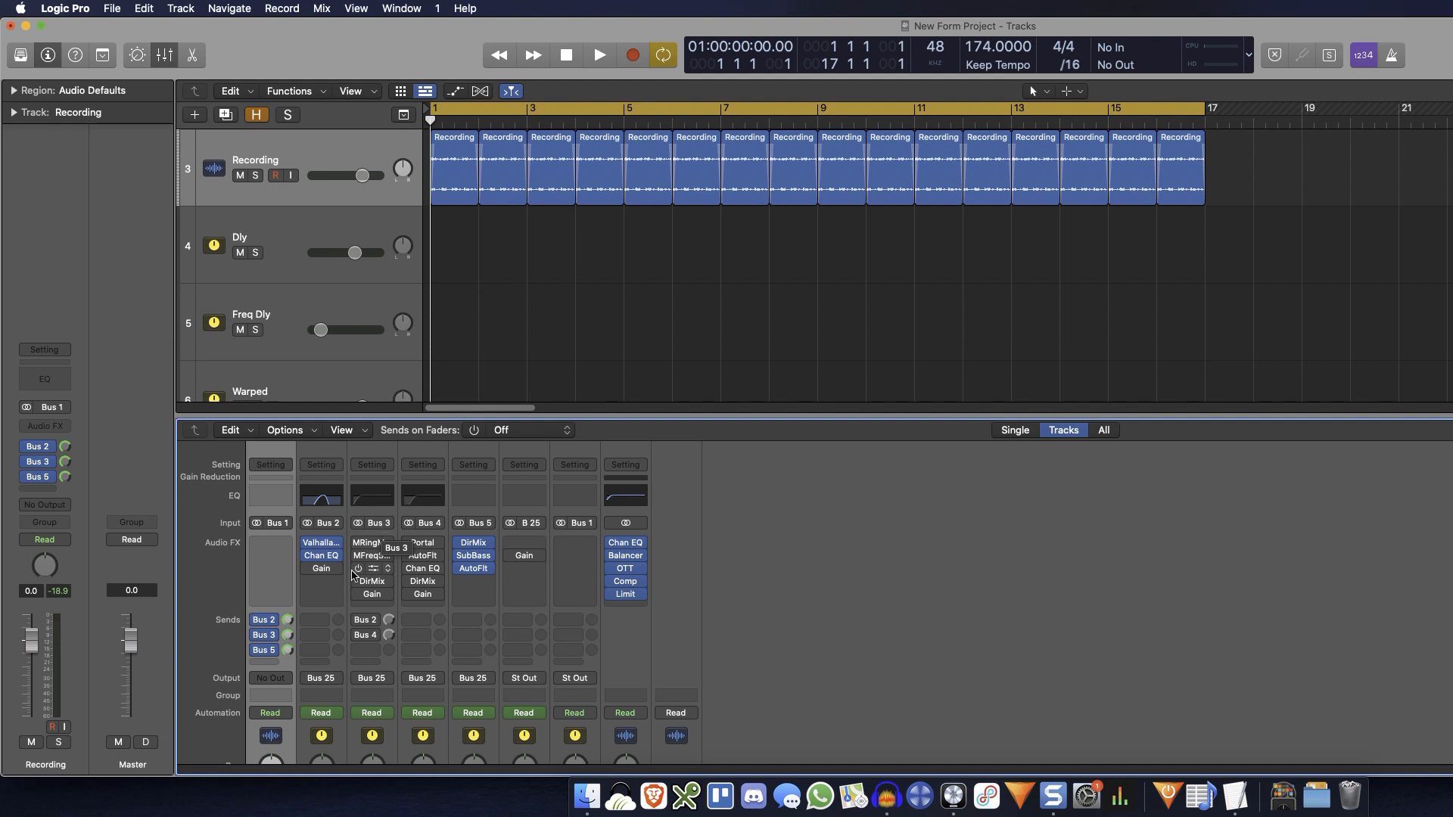
left_click(356, 543)
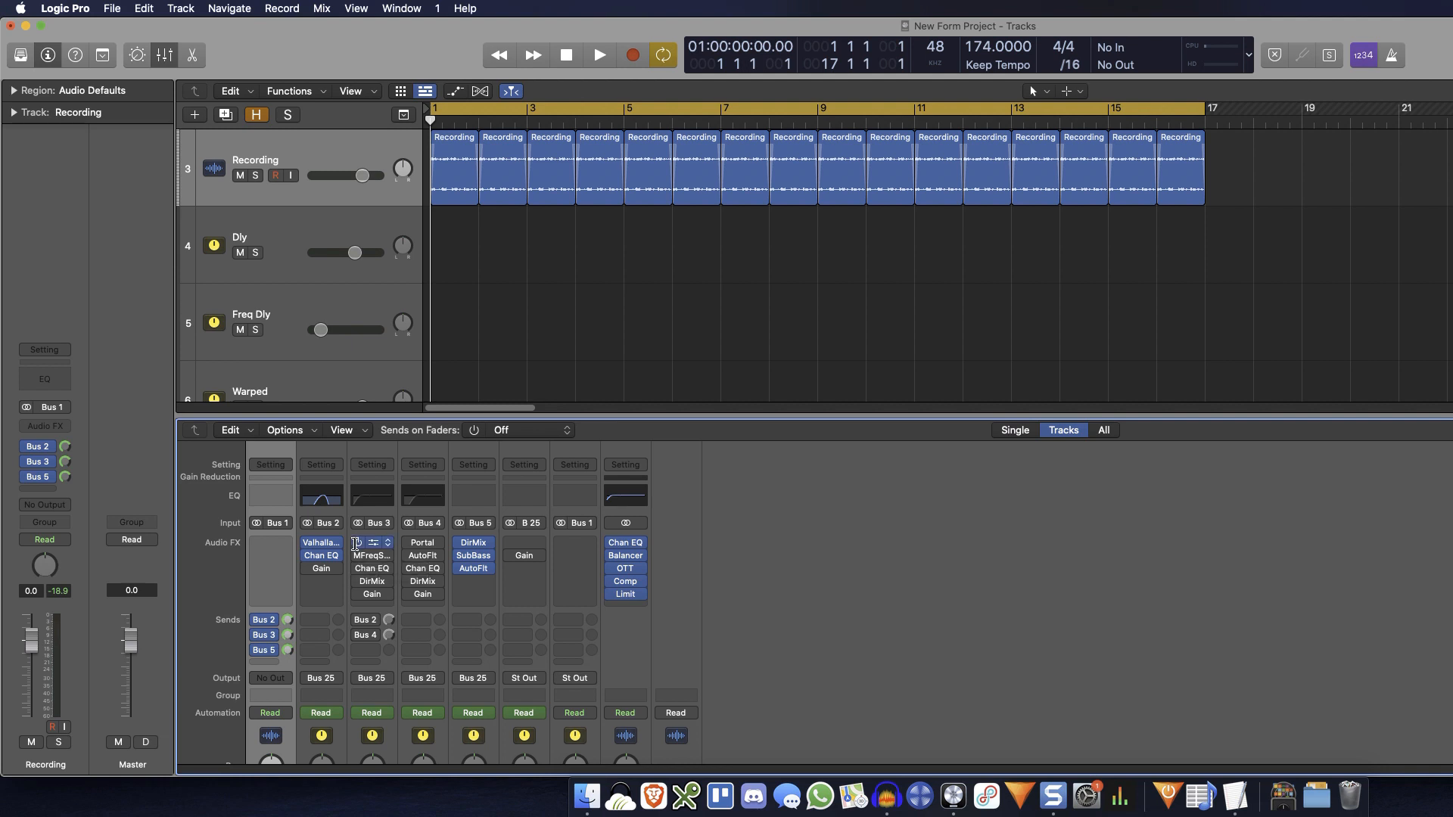
left_click(357, 556)
left_click(369, 545)
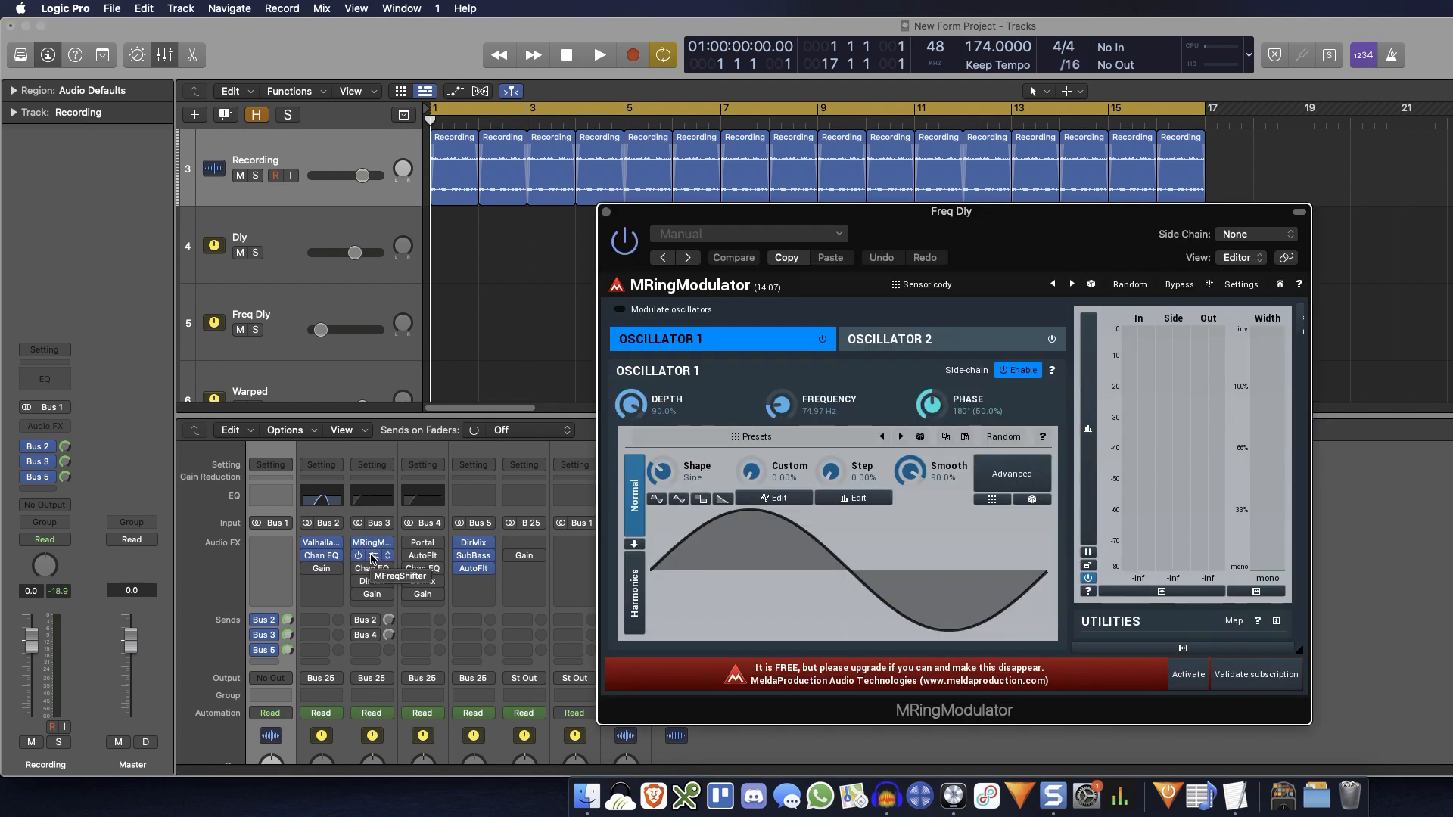
left_click(370, 557)
left_click_drag(1081, 247, 609, 143)
left_click_drag(1062, 252, 1203, 214)
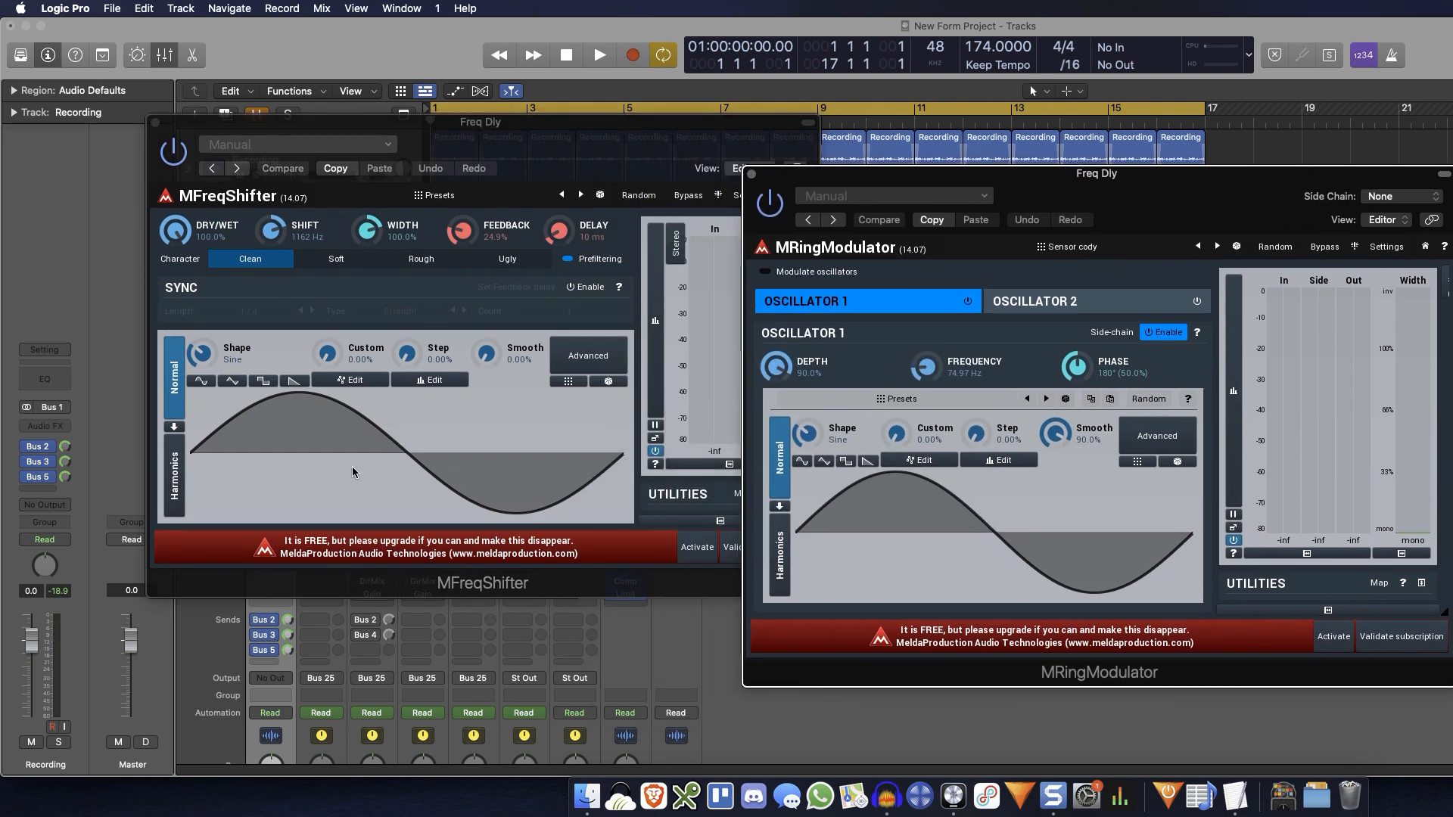
Look through the MeldaProduction plug-ins among the Audio Units available for the Recording channel, without inserting one.
left_click(67, 429)
mouse_move(76, 743)
mouse_move(210, 634)
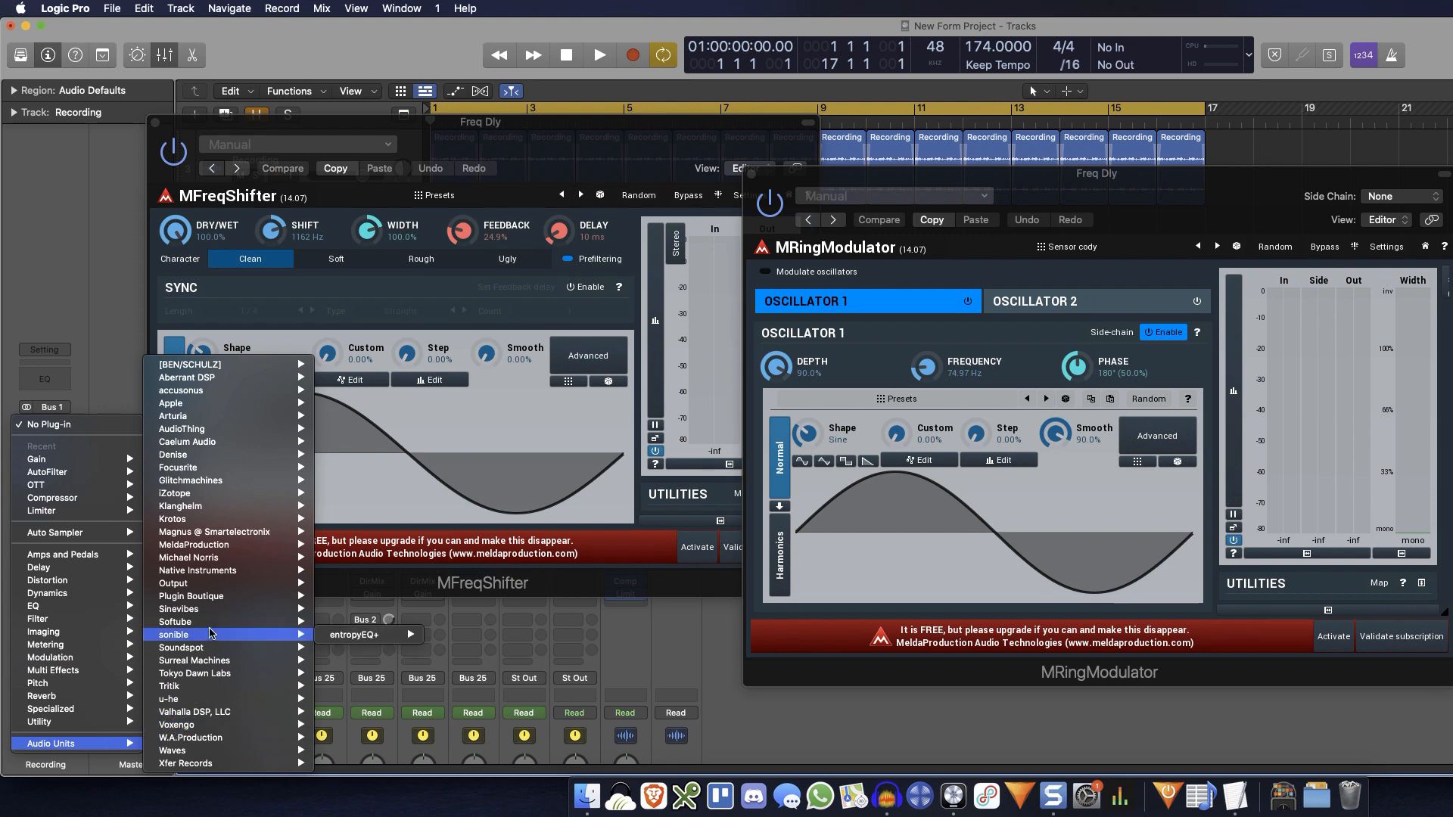
mouse_move(242, 545)
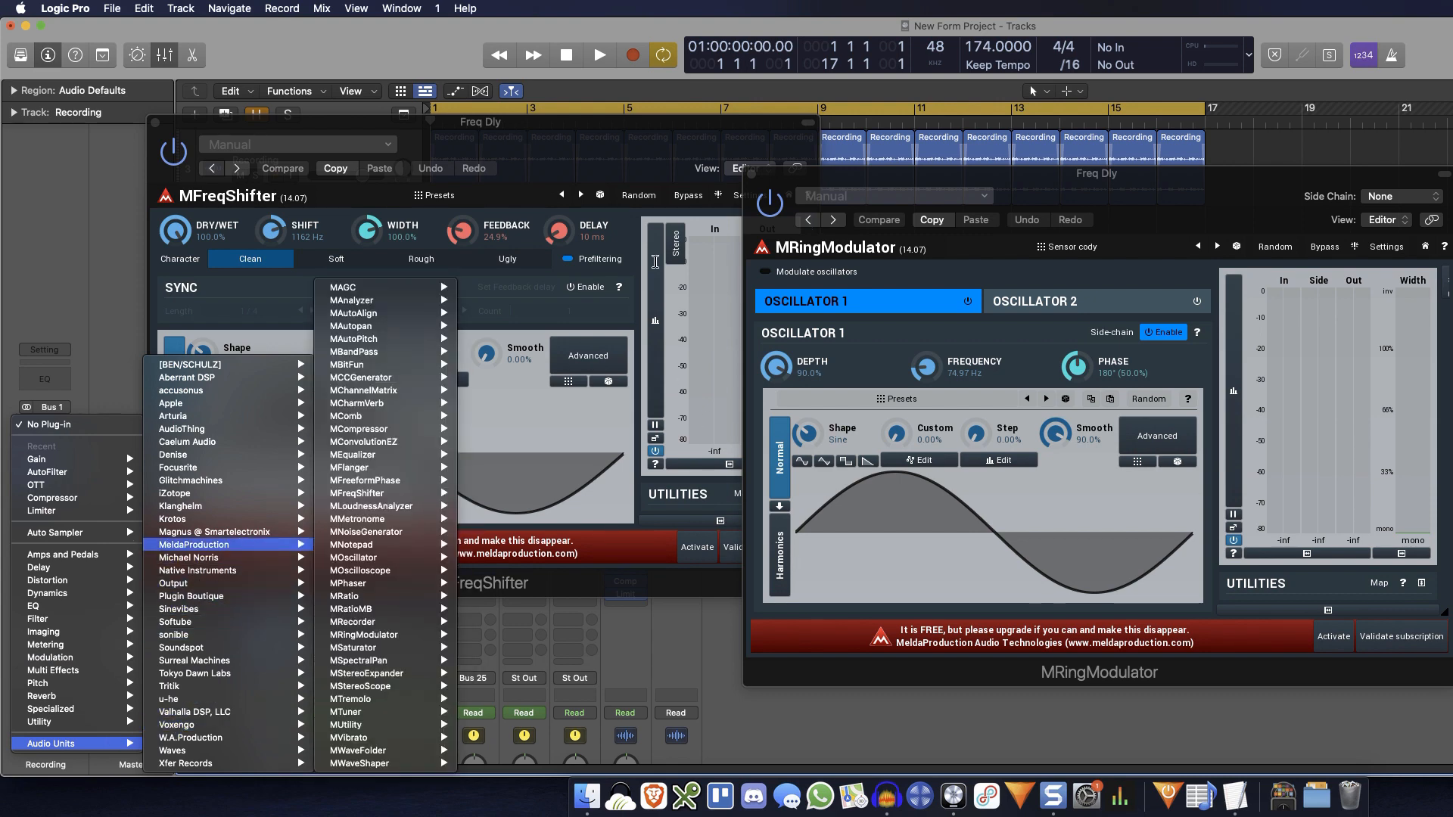
left_click(632, 158)
Reposition the MFreqShifter and MRingModulator windows clear of the Freq Dly channel strip.
left_click_drag(1145, 175, 1203, 159)
left_click_drag(570, 139, 462, 119)
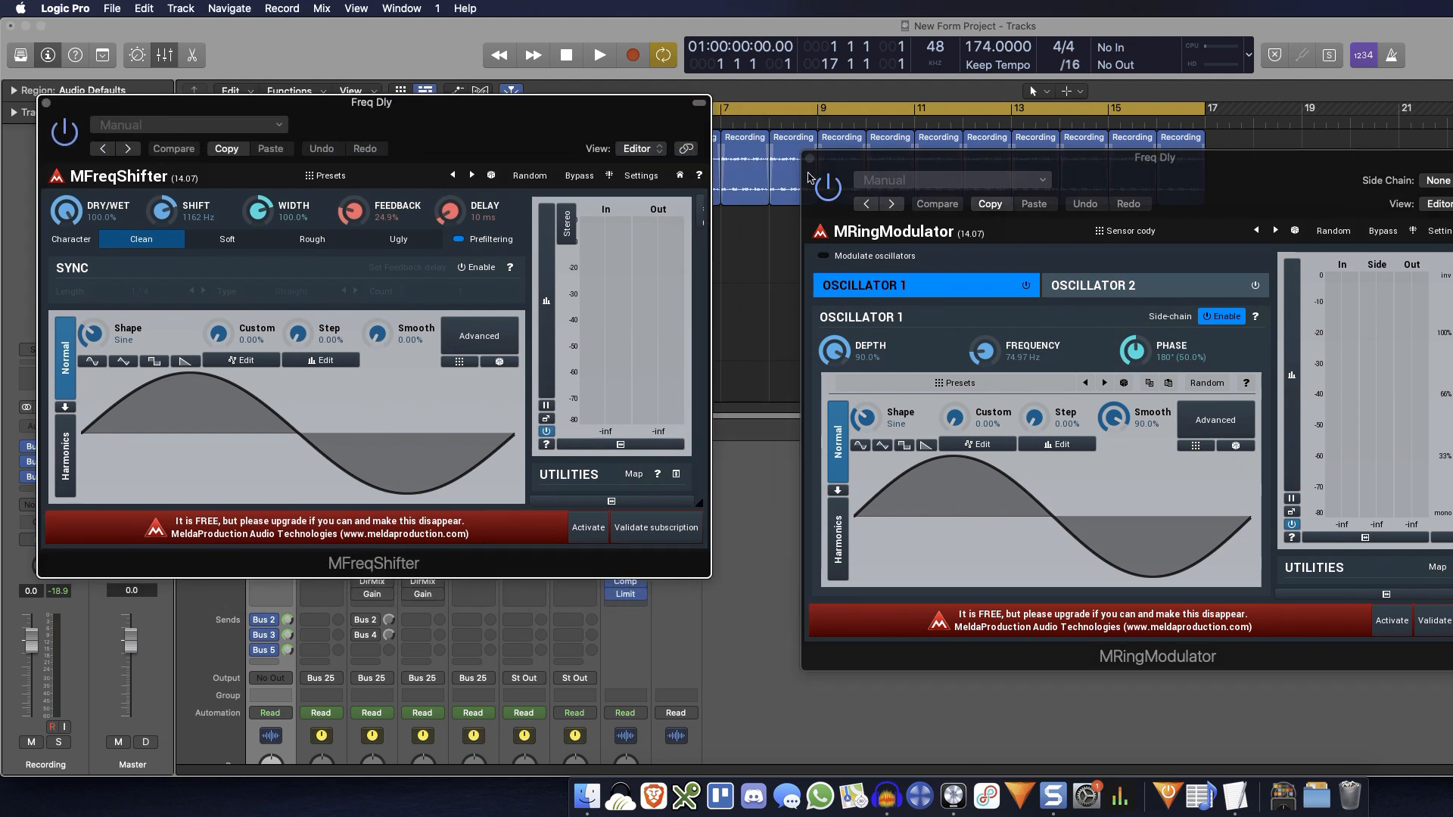
left_click_drag(808, 176, 732, 251)
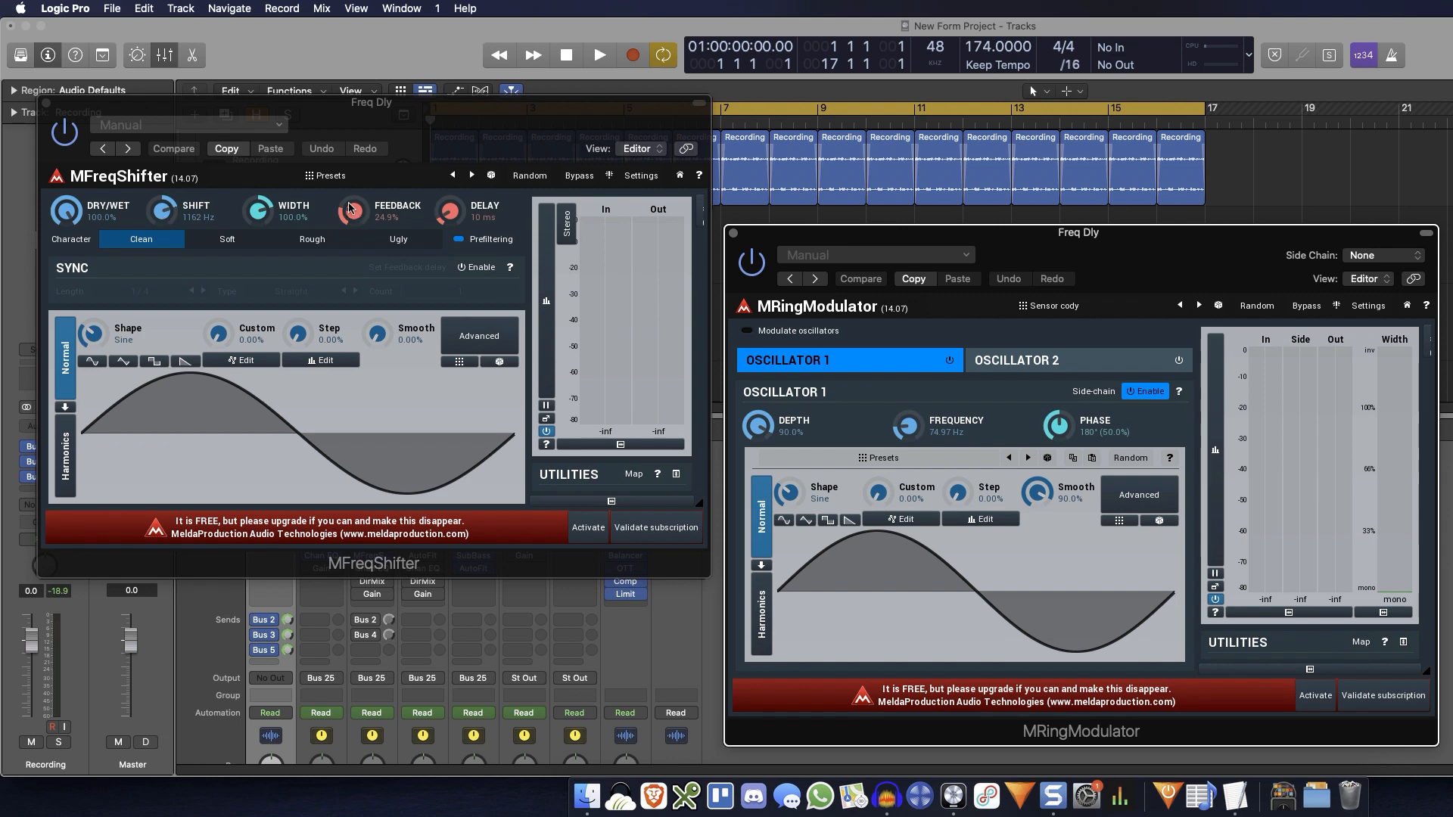
left_click_drag(401, 125, 1018, 249)
Solo the Freq Dly channel, start playback and mute the Dly channel to hear the frequency delay alone.
scroll(393, 644, "down", 5)
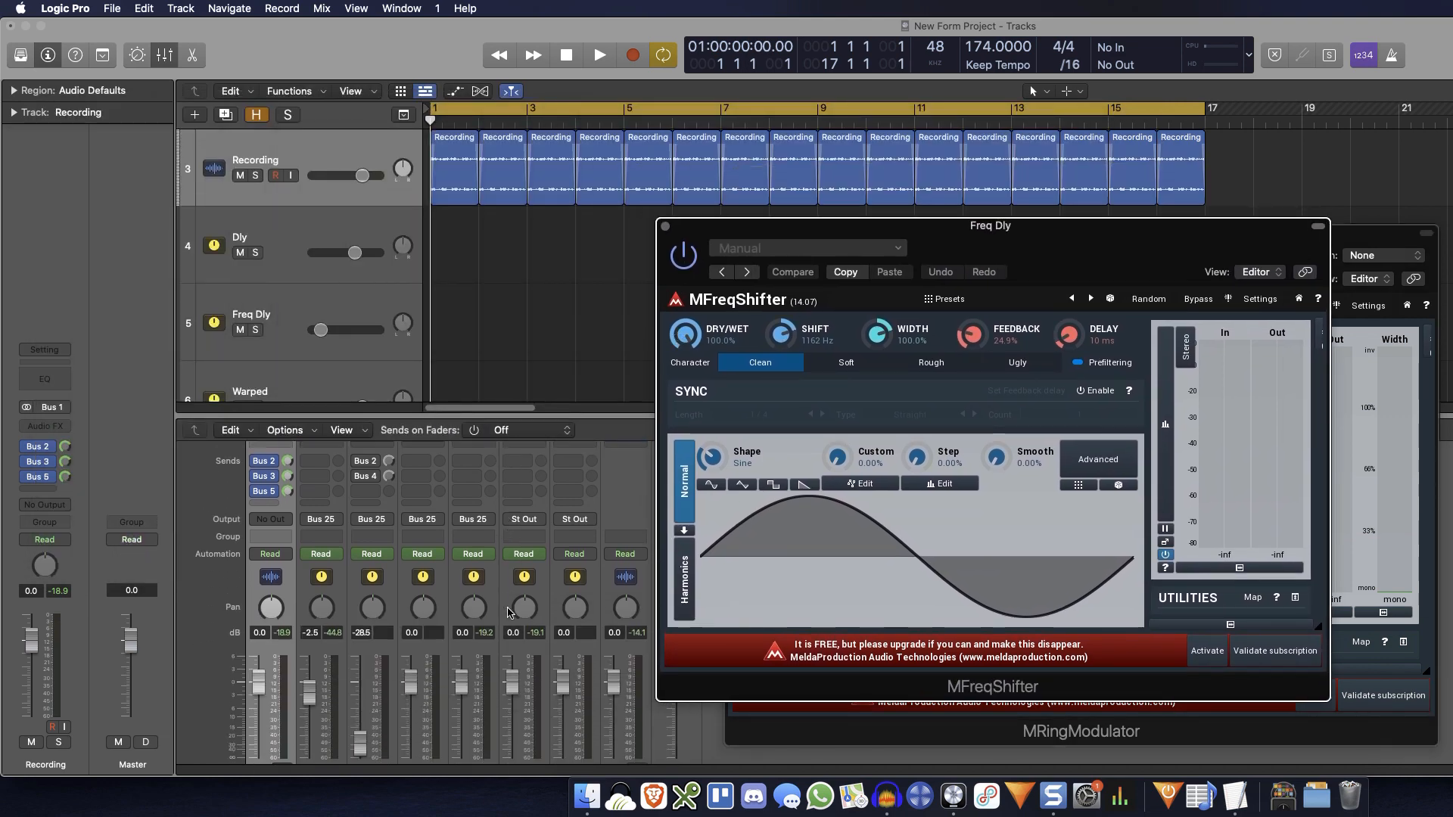
left_click(385, 731)
scroll(499, 658, "up", 5)
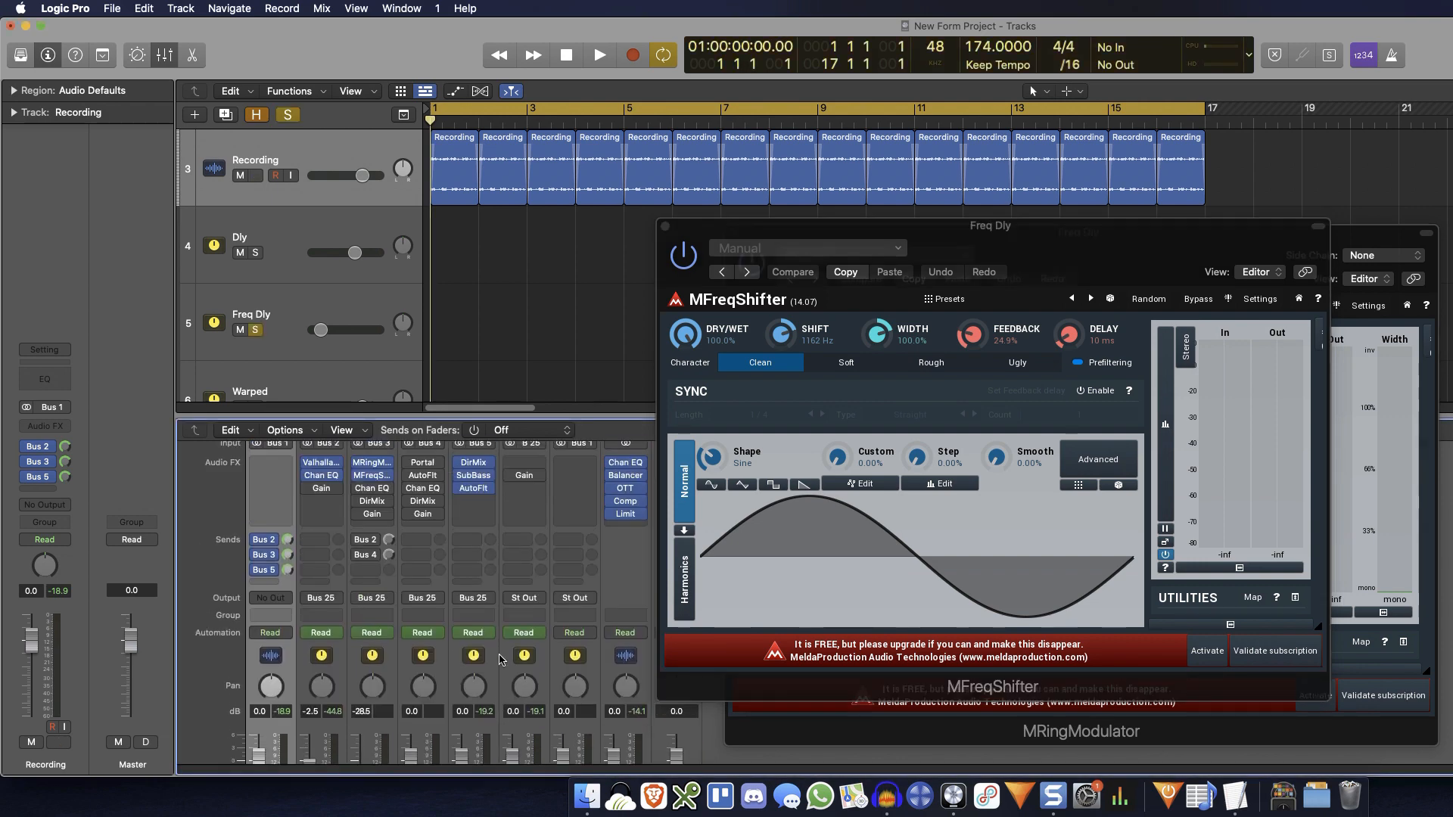
key("space")
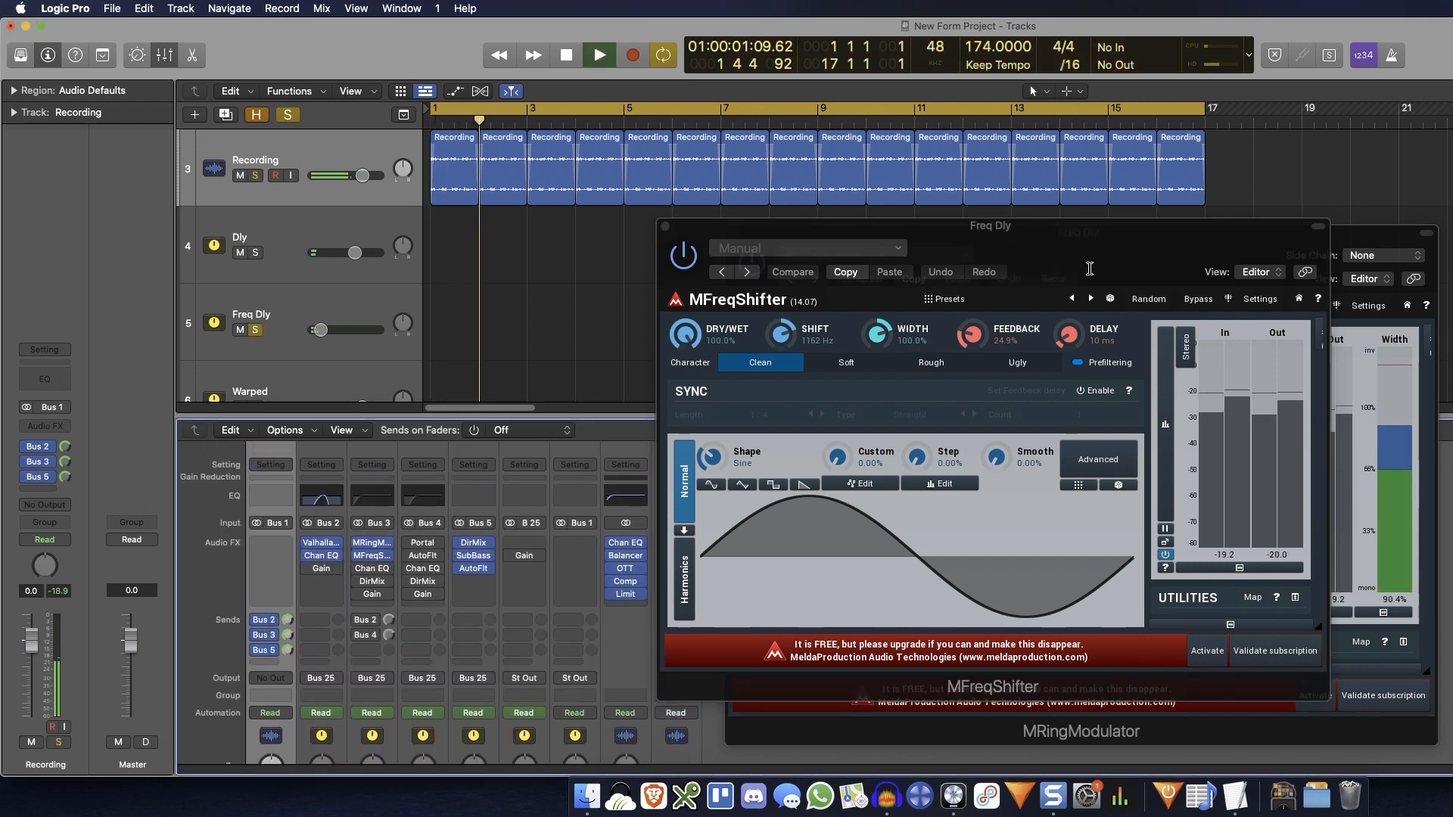
scroll(358, 594, "down", 5)
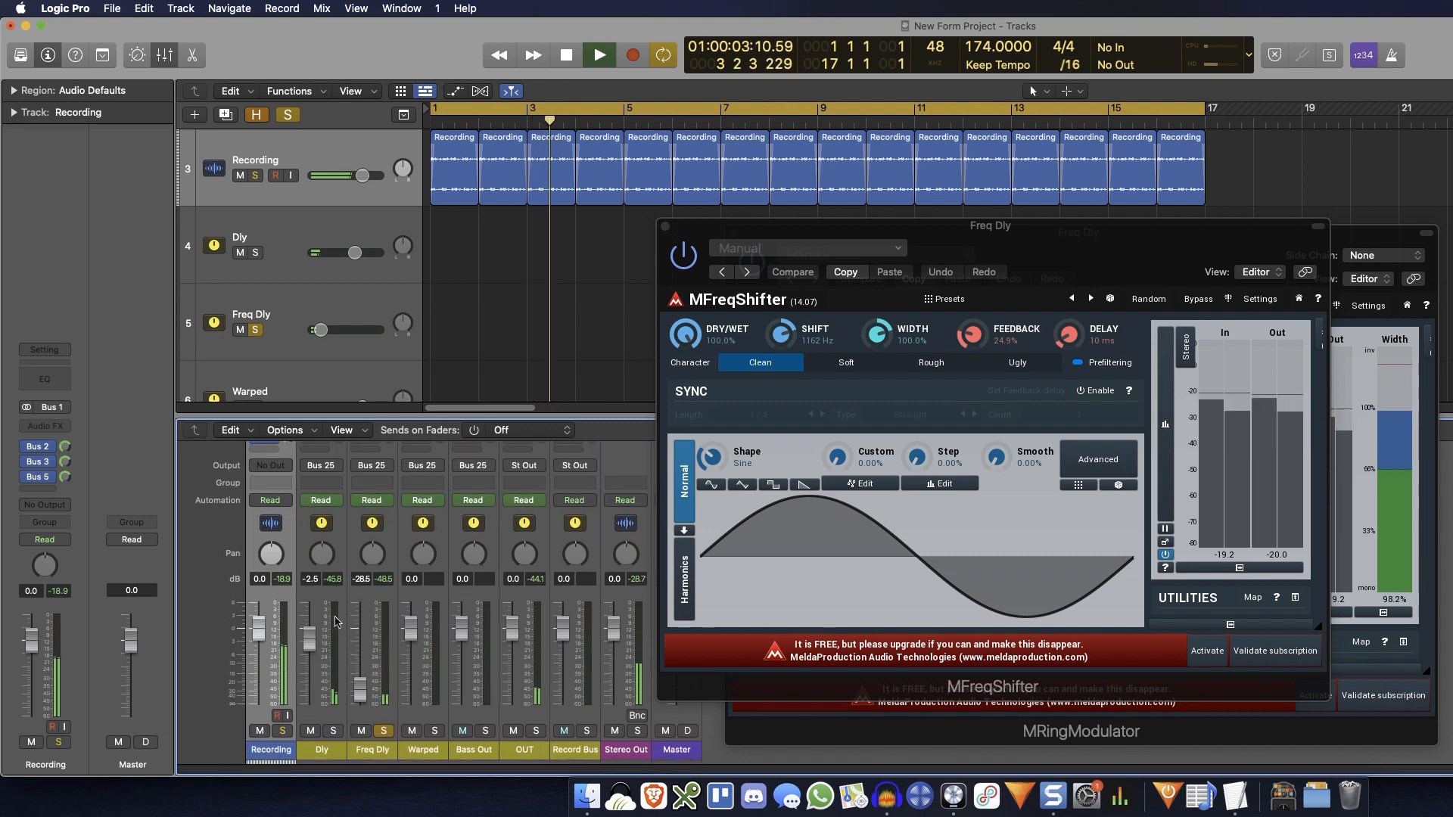
left_click(311, 731)
Enable Channel EQ and Direction Mixer on the Freq Dly channel during playback and close its open plug-in windows.
scroll(389, 636, "up", 5)
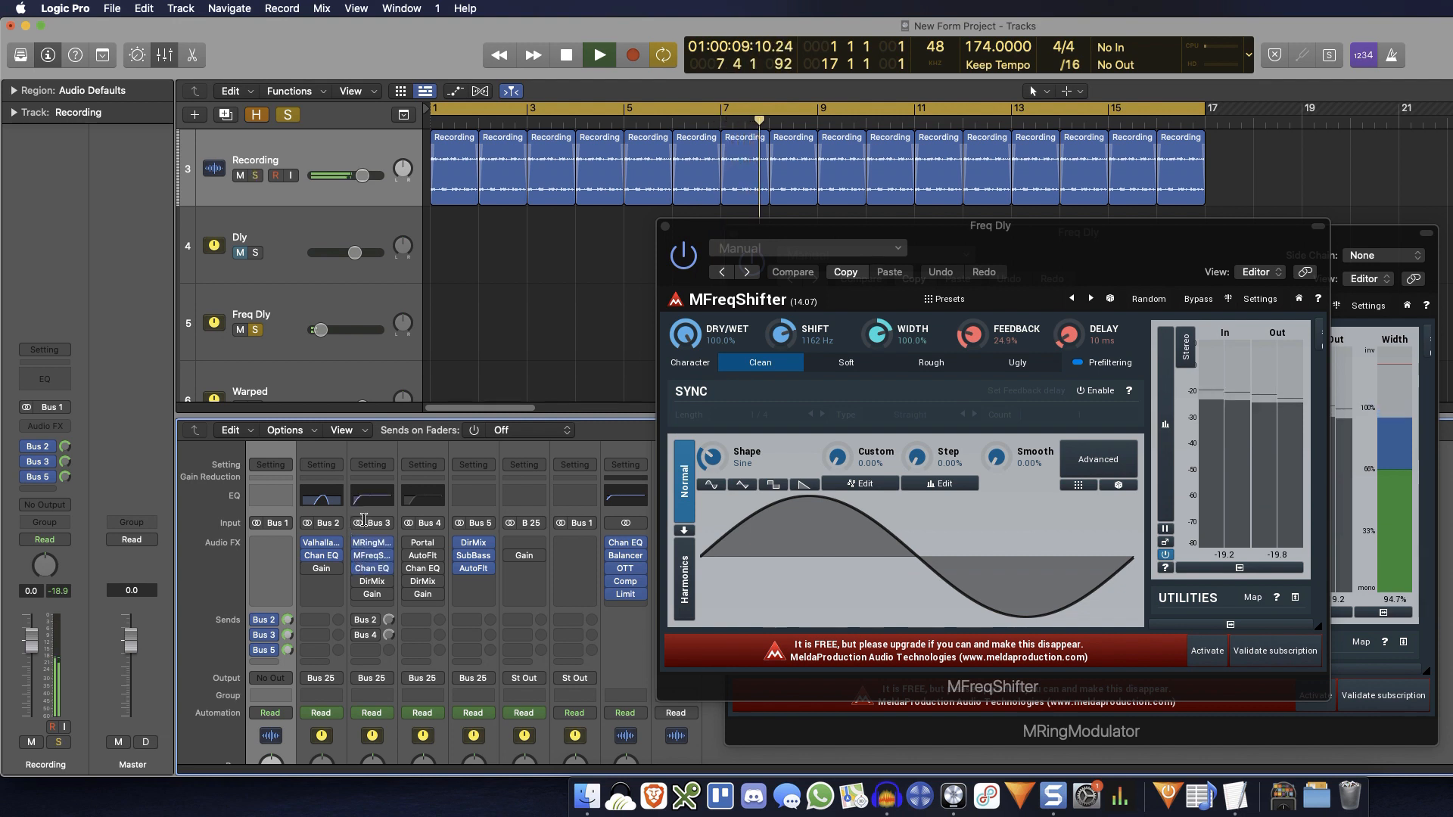
left_click(371, 581)
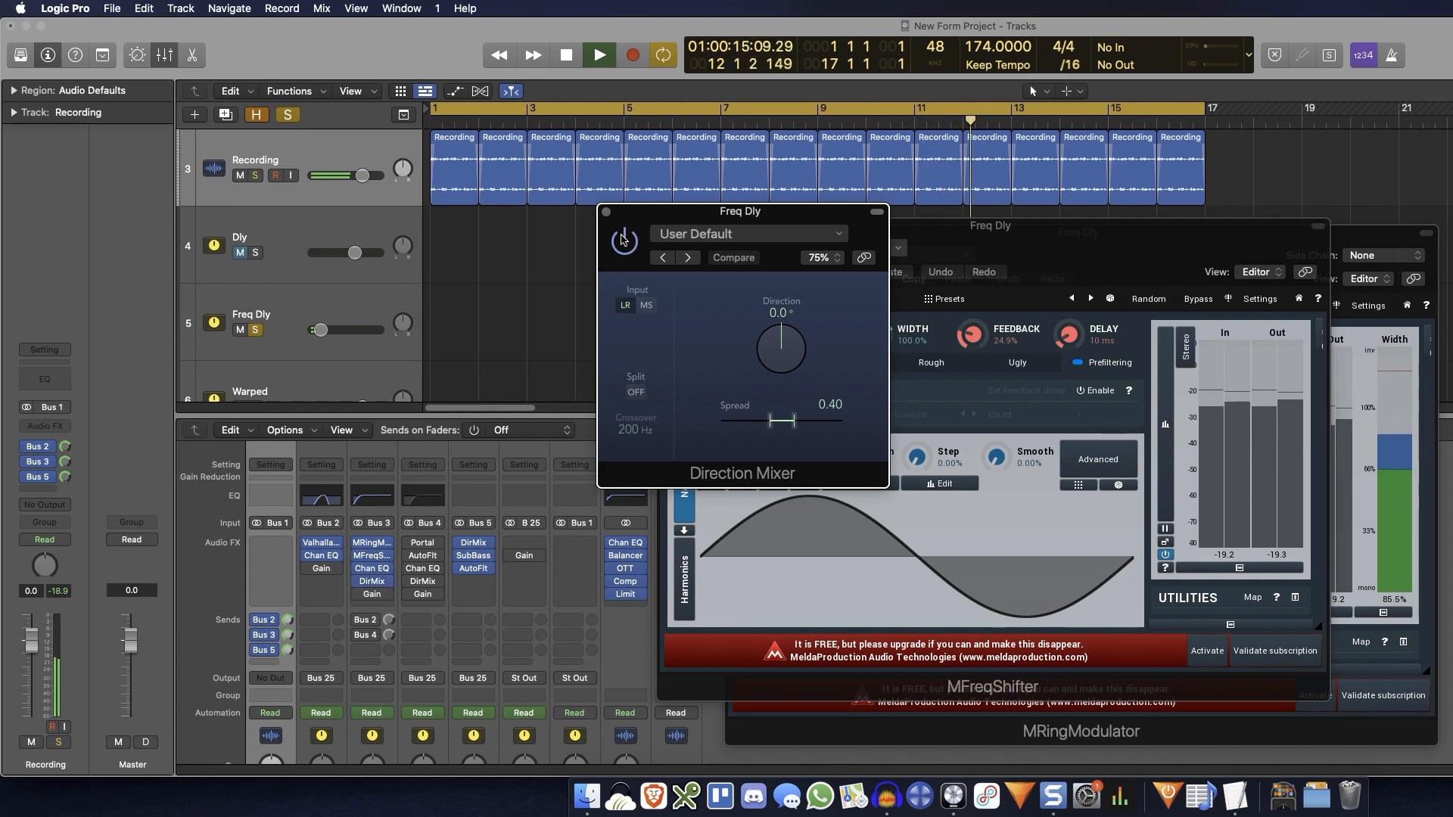
left_click(607, 214)
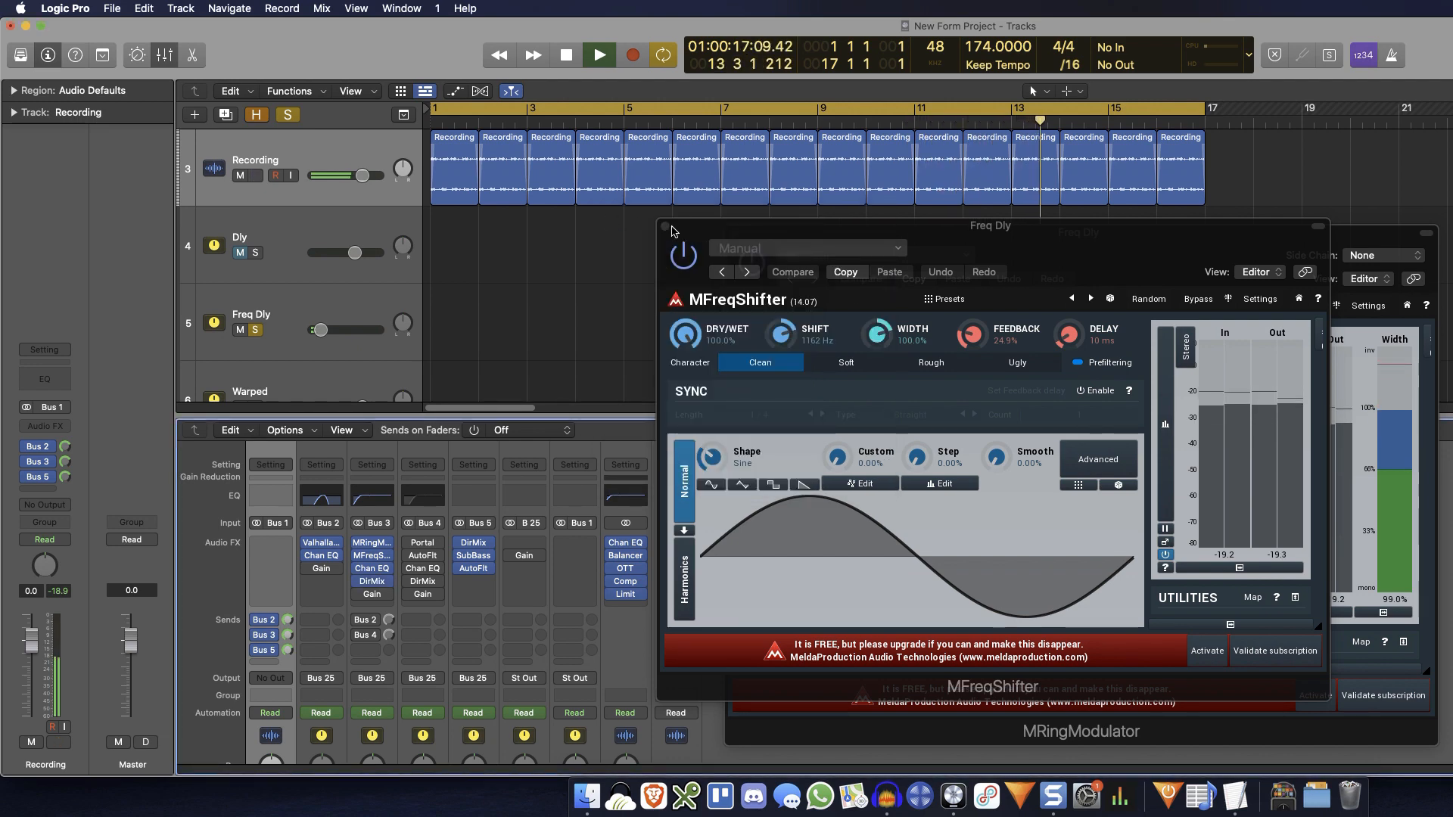
left_click(670, 228)
left_click(733, 234)
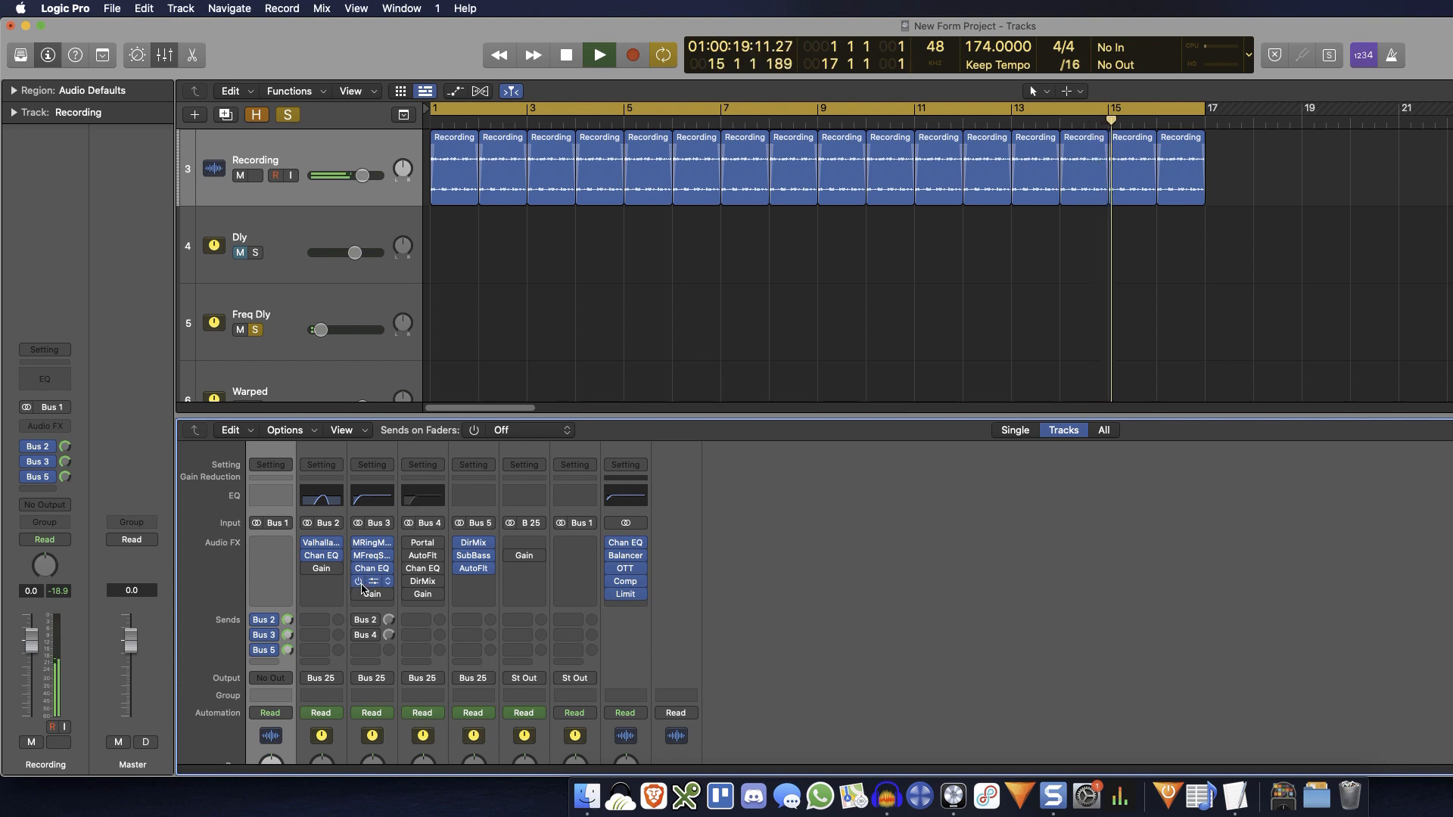
Disable the Freq Dly solo, unmute Dly to hear both in the full mix, and stop playback.
scroll(371, 605, "down", 5)
left_click(384, 730)
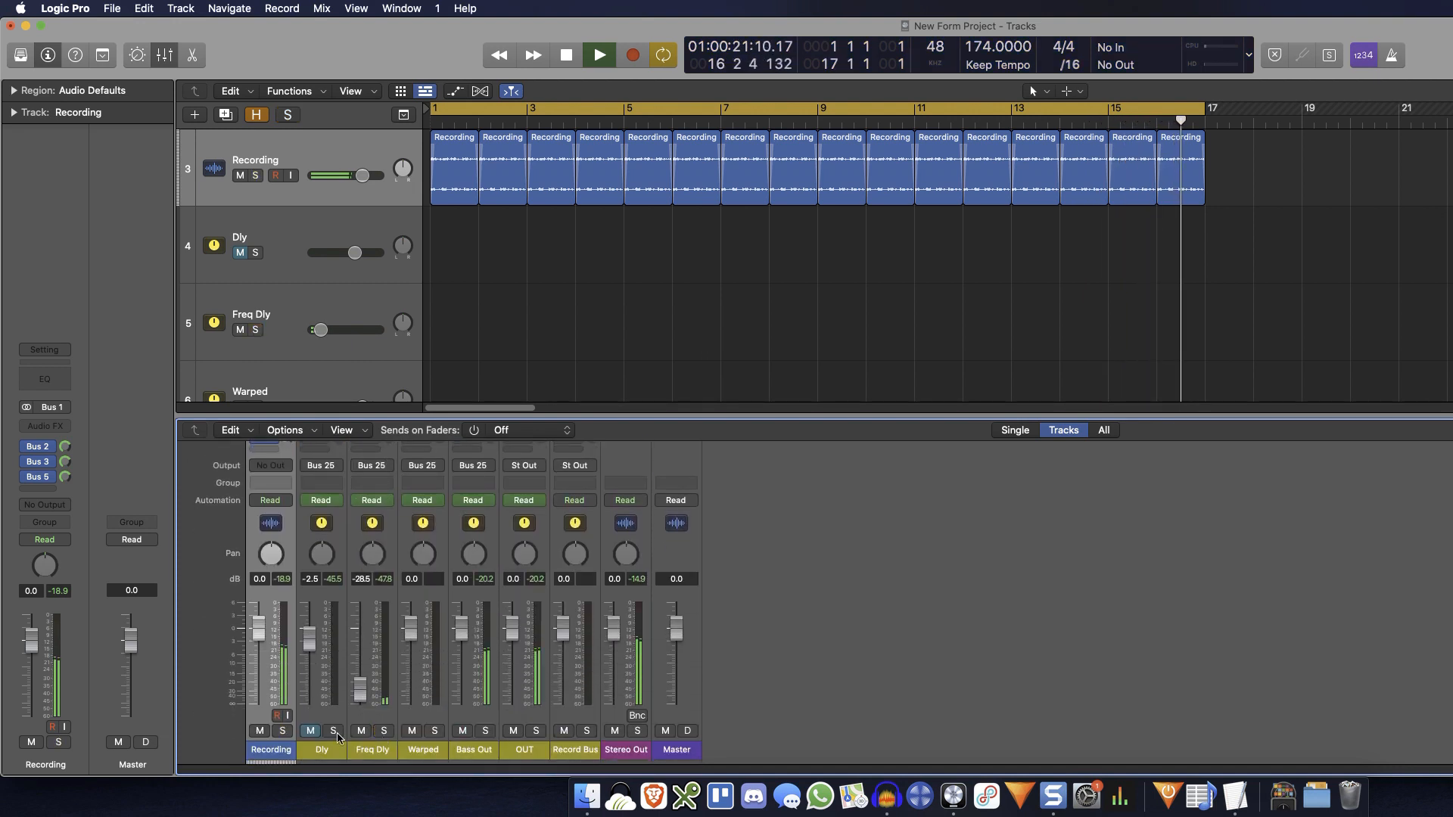
left_click(312, 732)
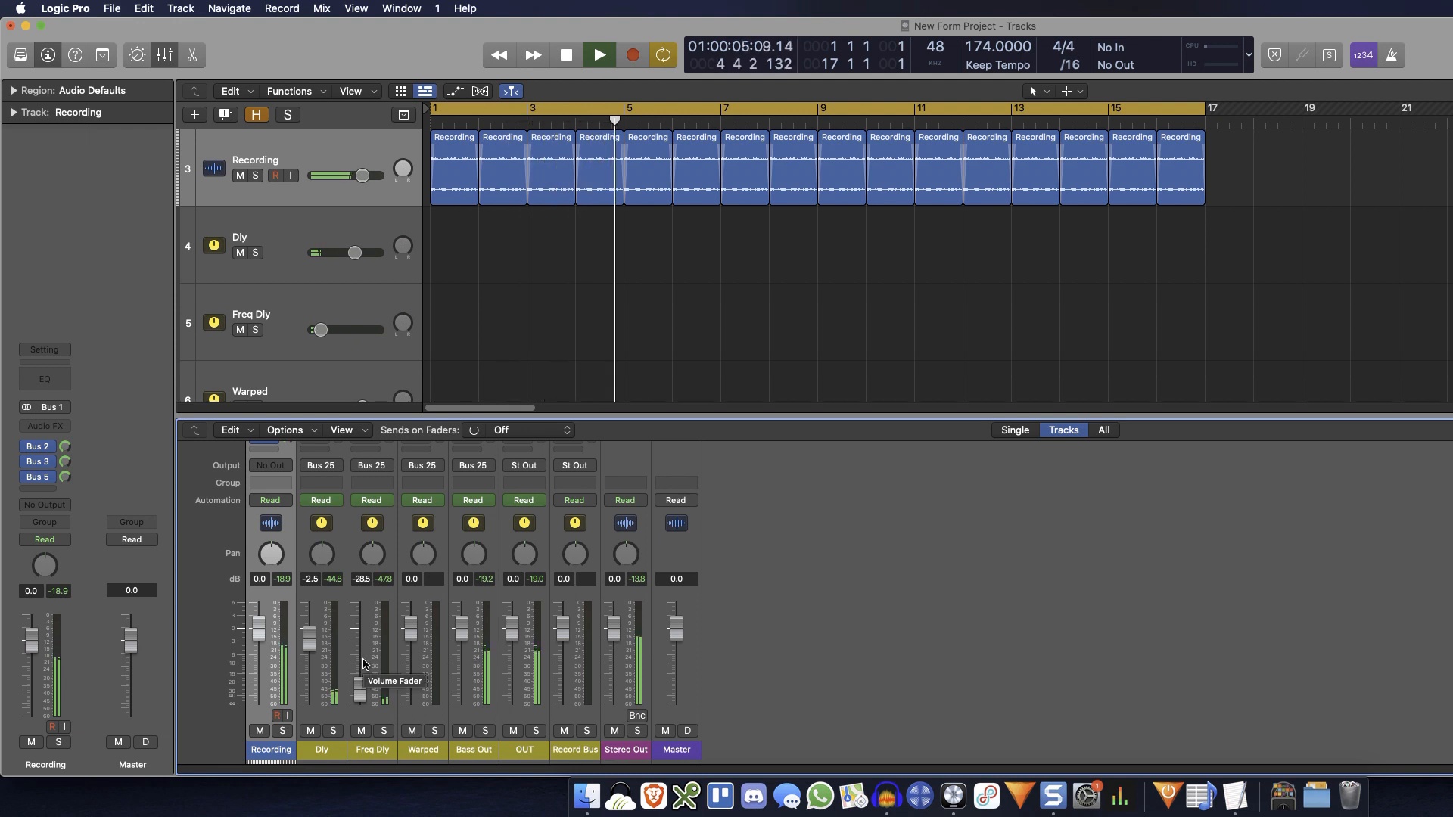
key("space")
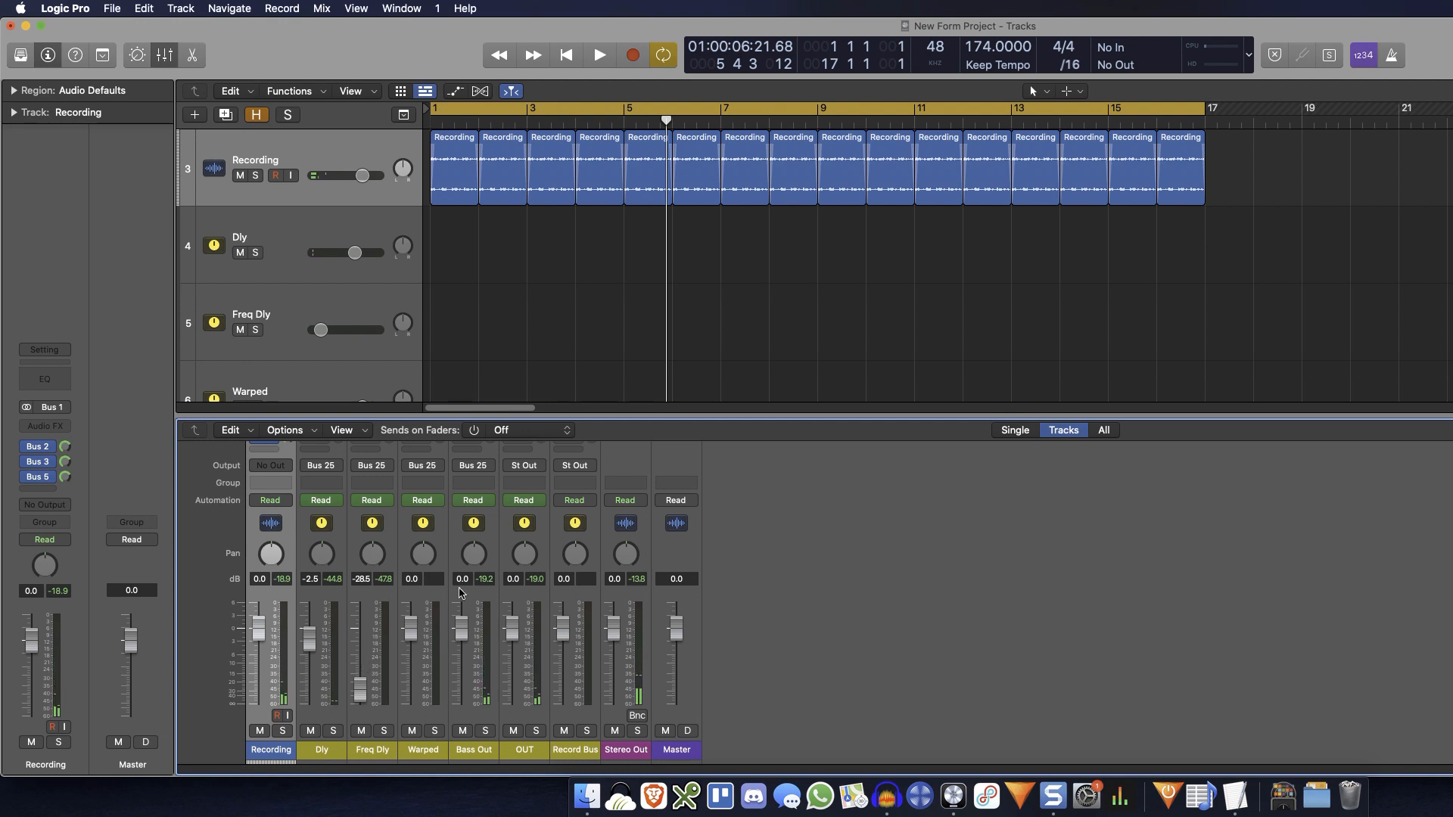
scroll(405, 590, "up", 5)
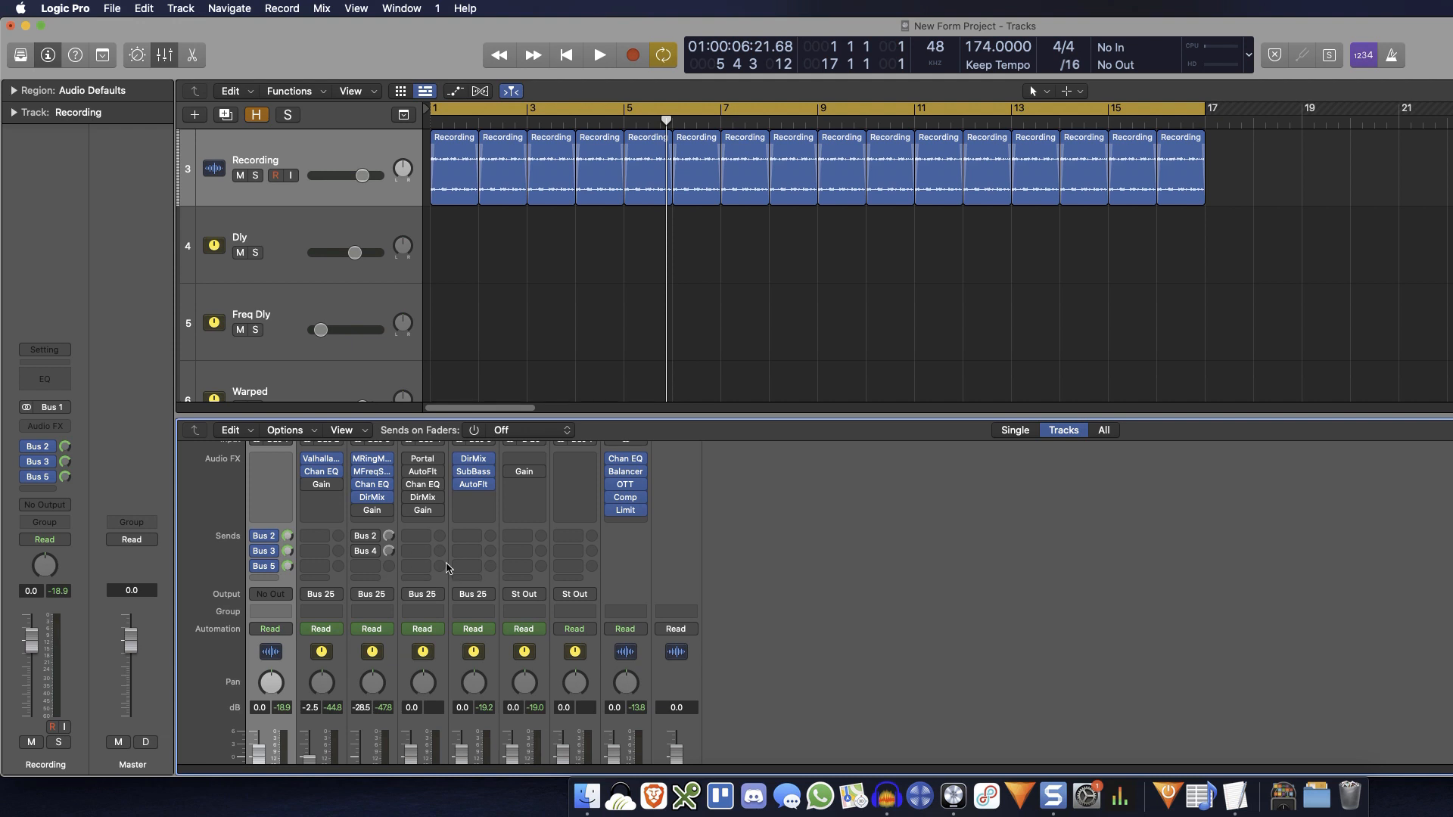
scroll(446, 569, "down", 4)
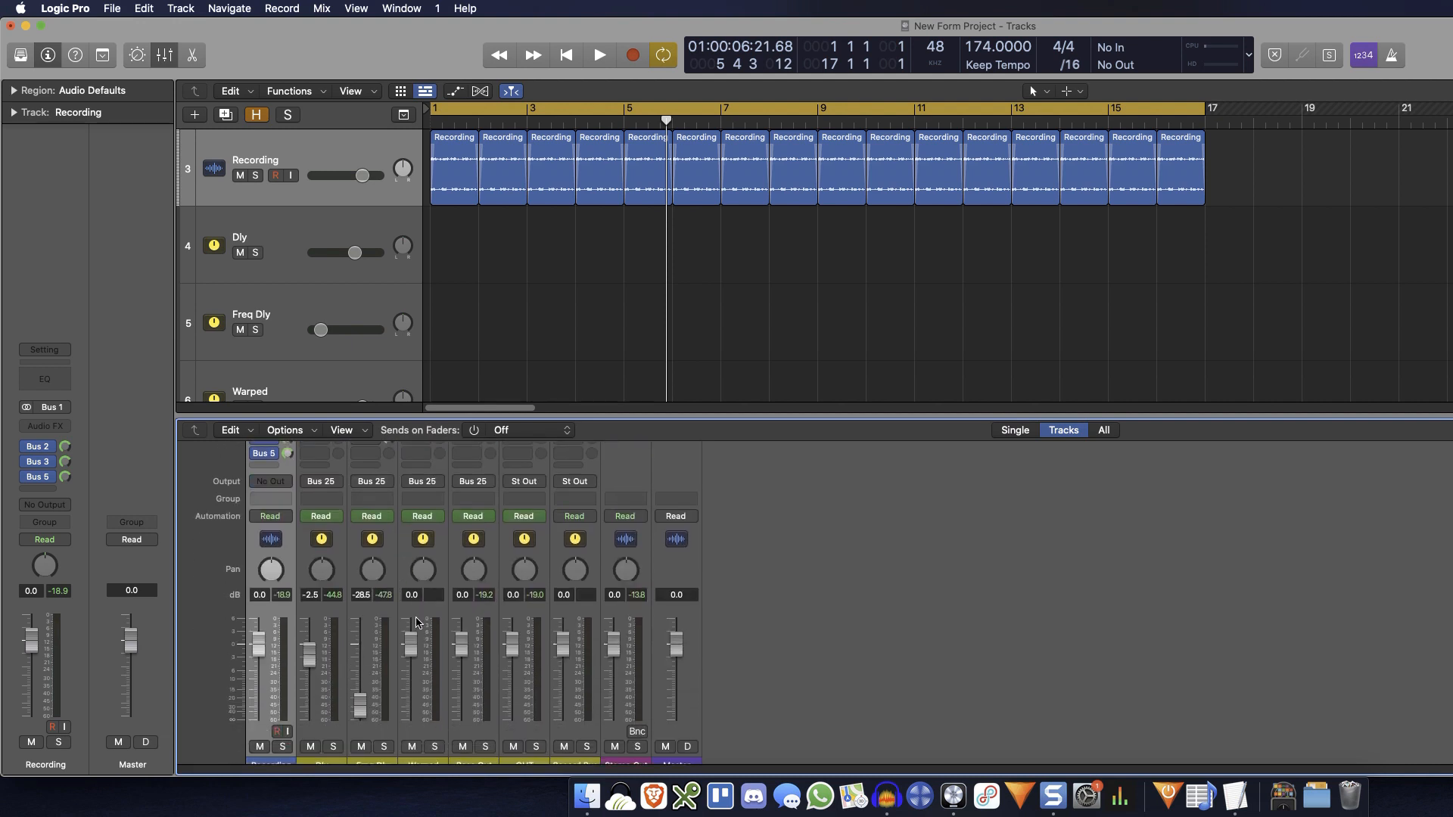
Enable the Bus 2 and Bus 4 sends on the Freq Dly channel.
scroll(420, 630, "down", 1)
scroll(422, 677, "up", 7)
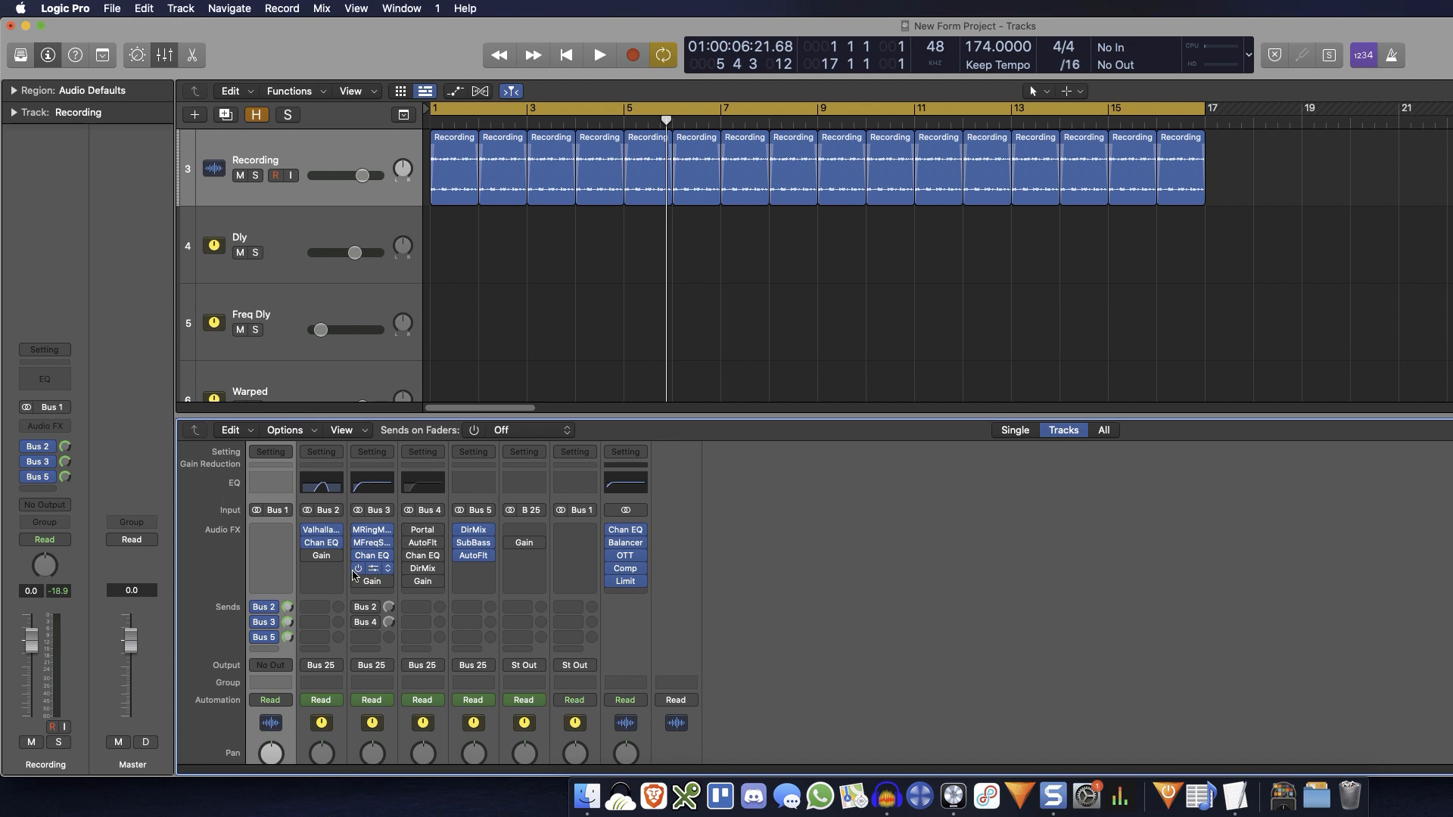
left_click(361, 608)
scroll(370, 548, "up", 1)
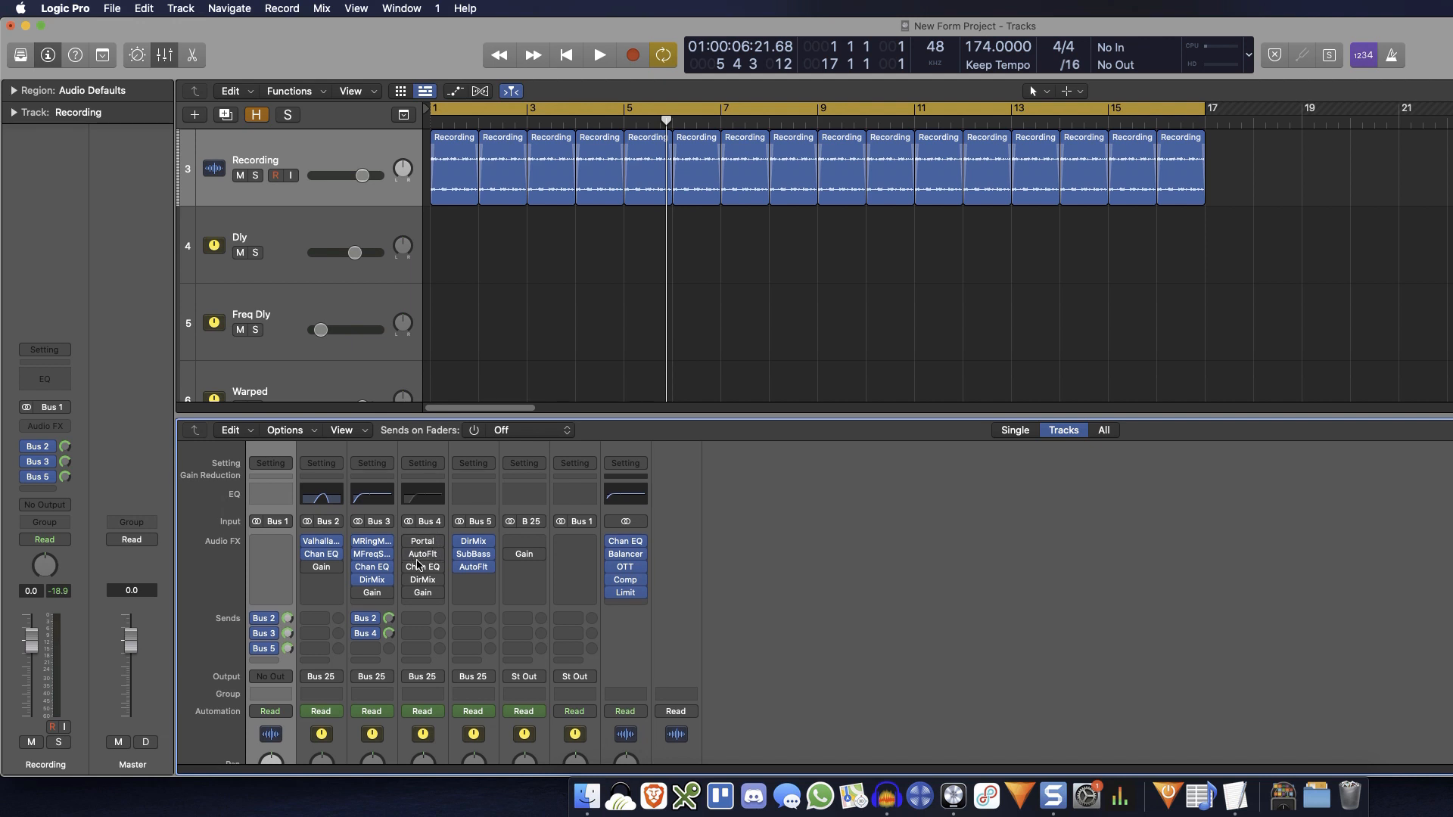
Solo the Warped channel and start playback to audition it alone.
scroll(414, 658, "down", 5)
left_click(435, 731)
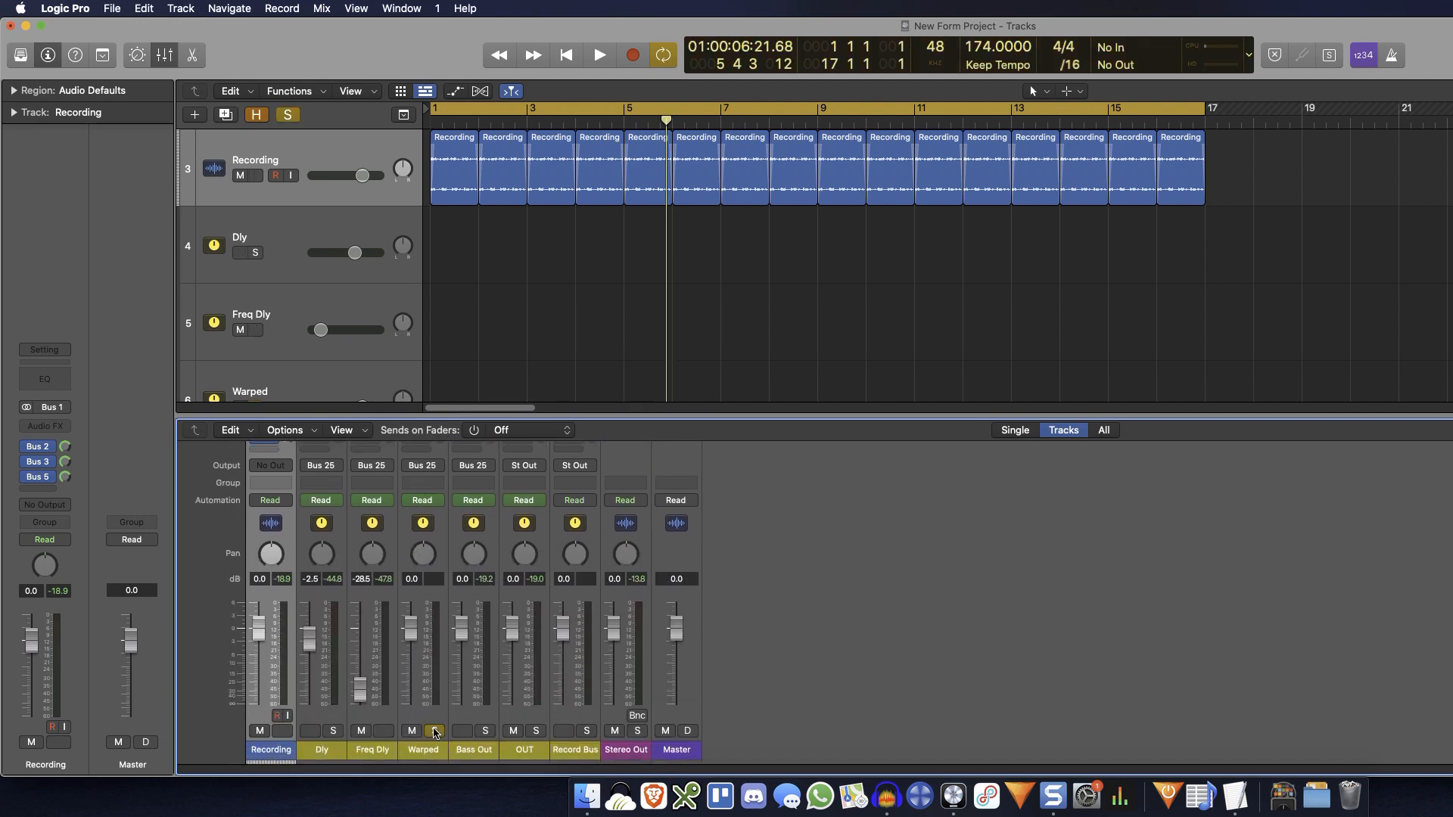
scroll(400, 559, "up", 5)
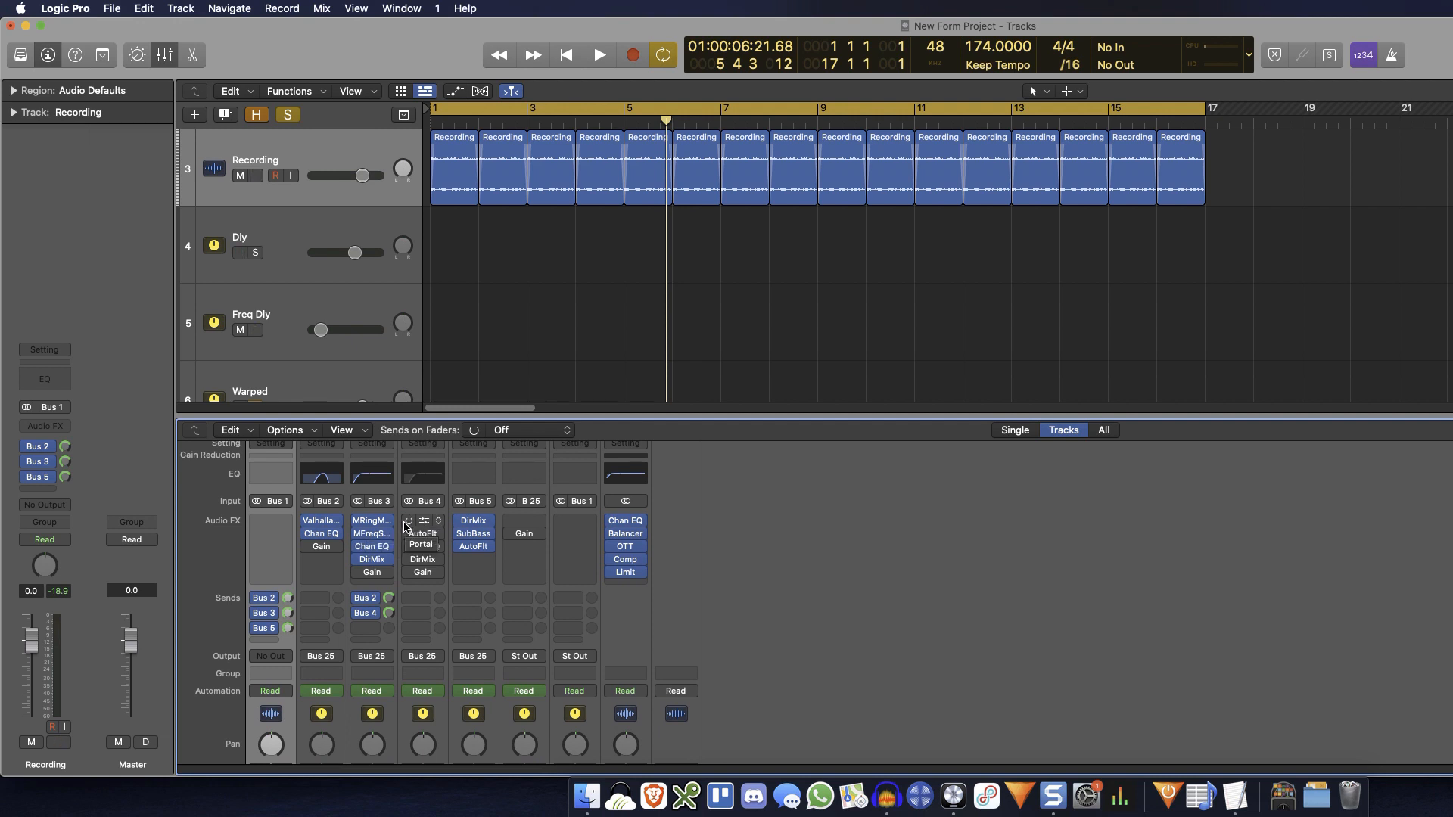
scroll(410, 528, "down", 5)
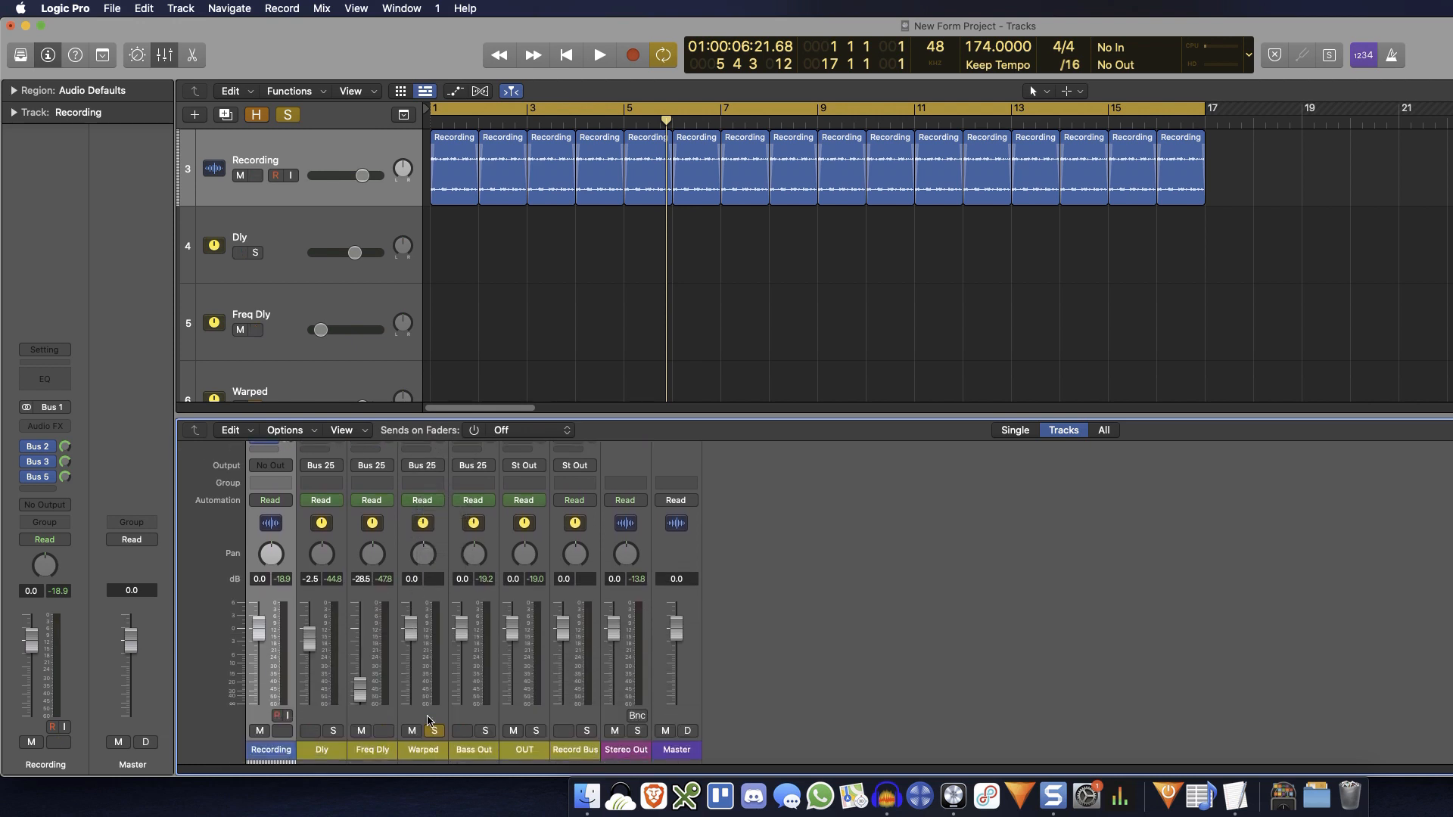
key("space")
scroll(420, 542, "up", 5)
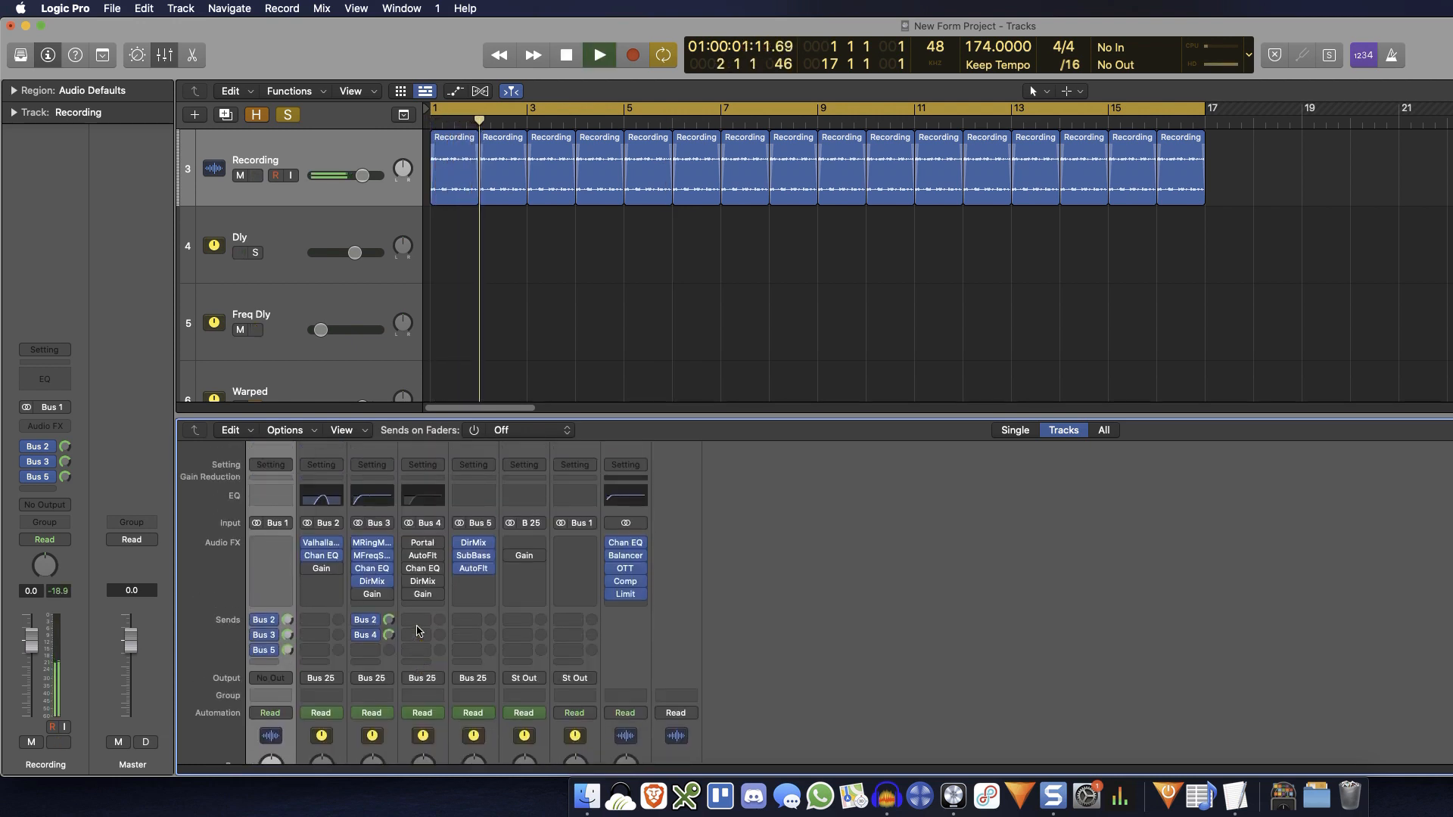
Enable Portal on the Warped channel, show its grain controls during playback, and close its window.
left_click(422, 543)
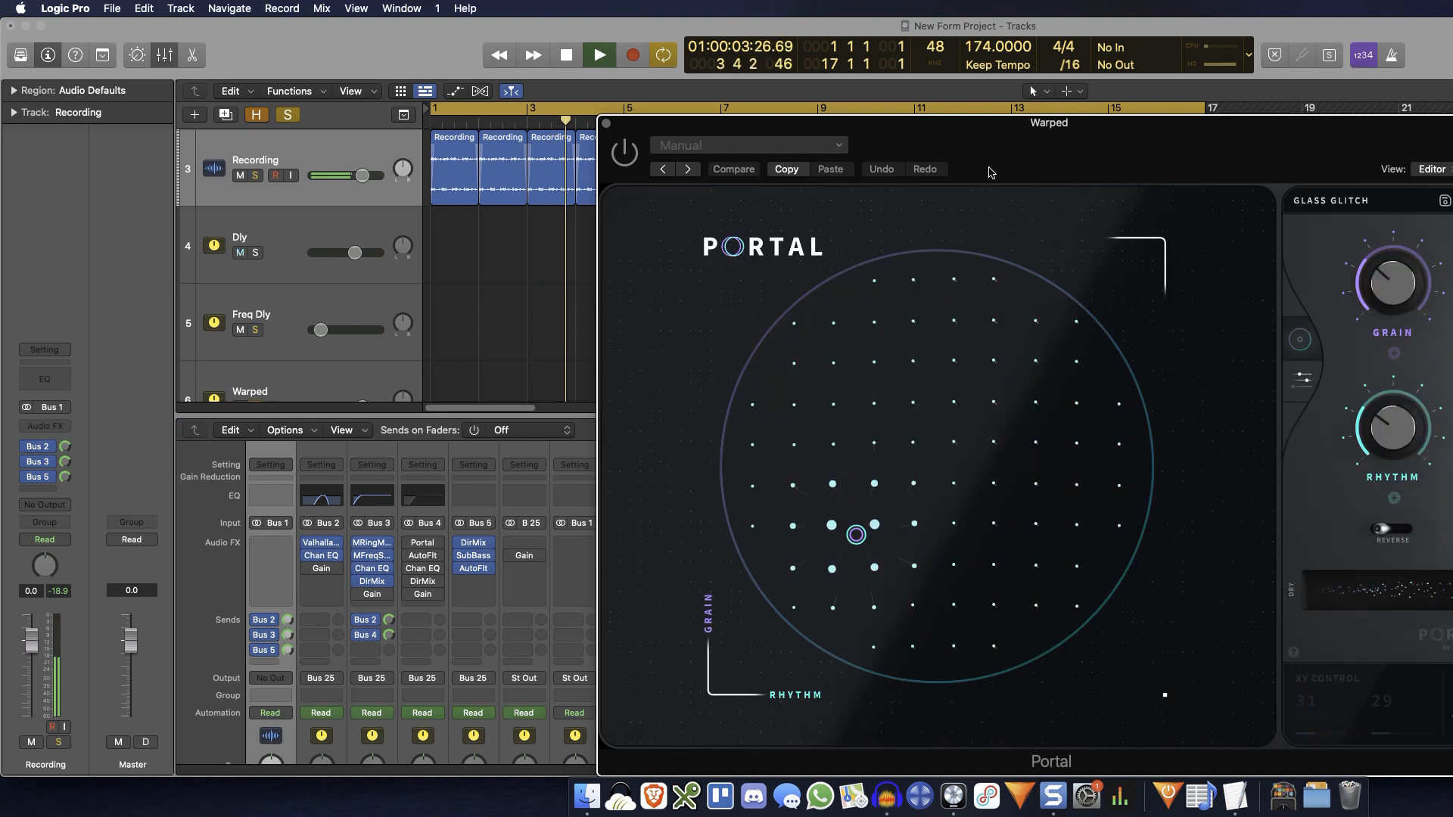
left_click_drag(1140, 126, 971, 111)
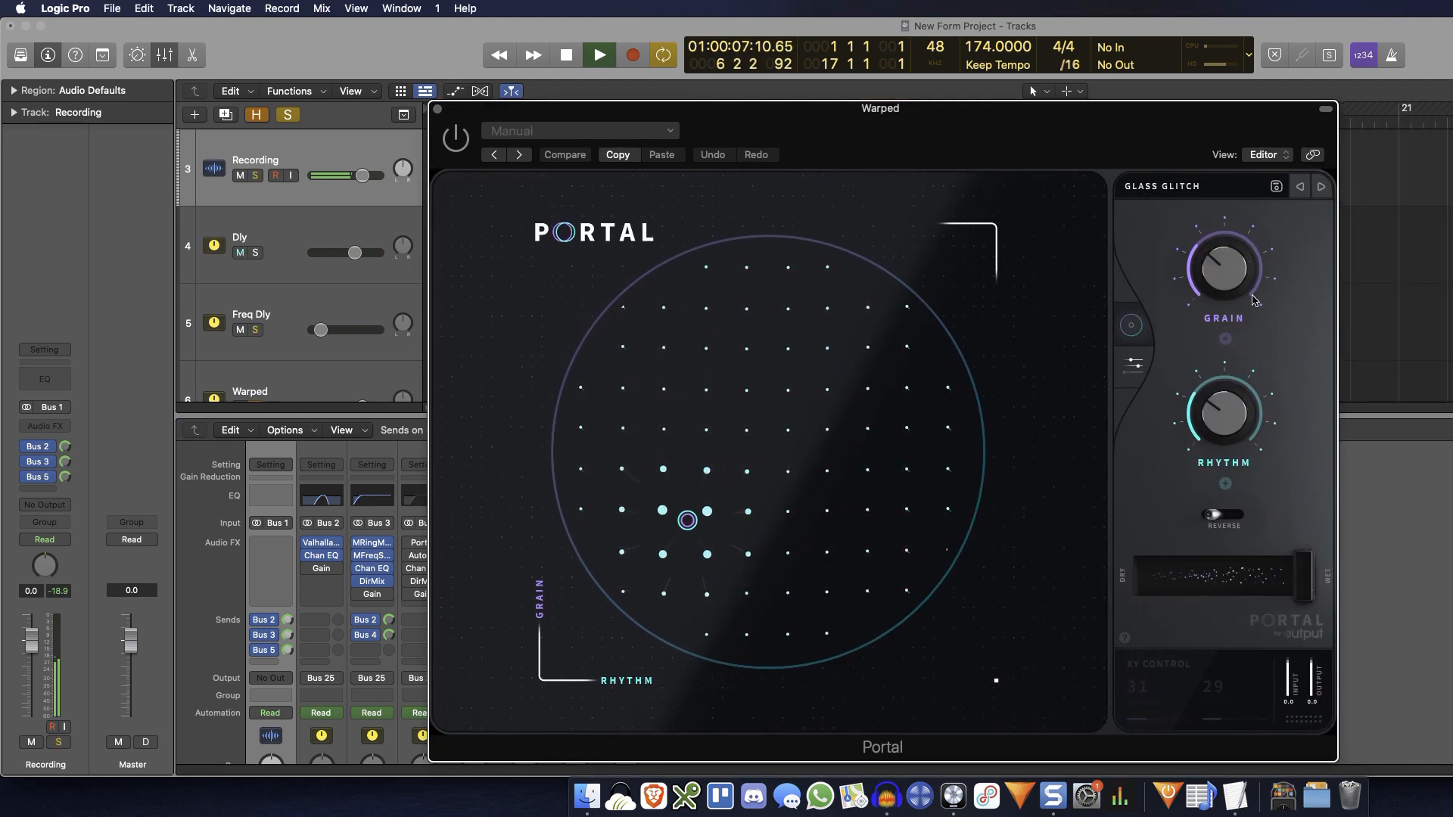
left_click(1128, 367)
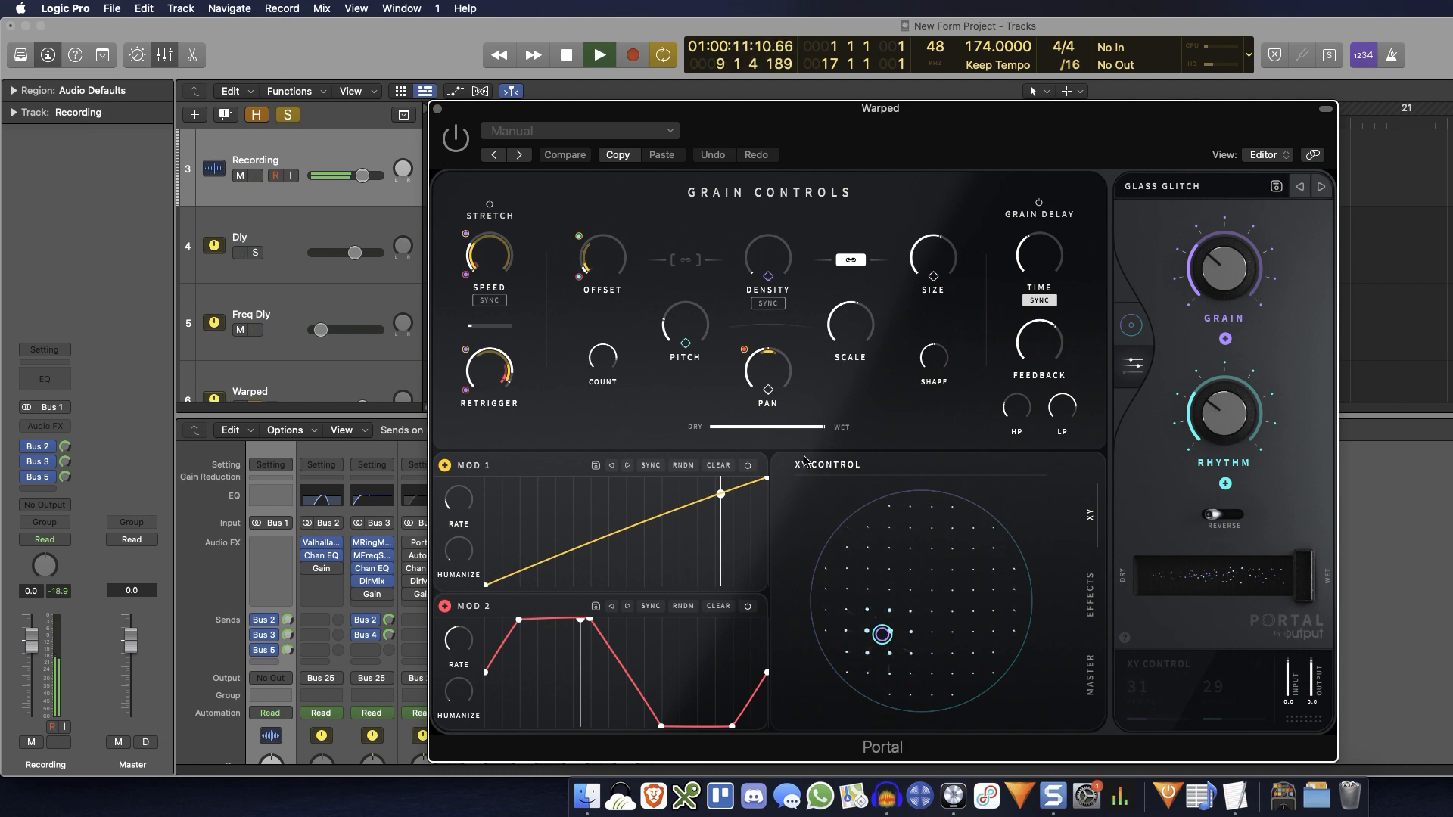
left_click(438, 113)
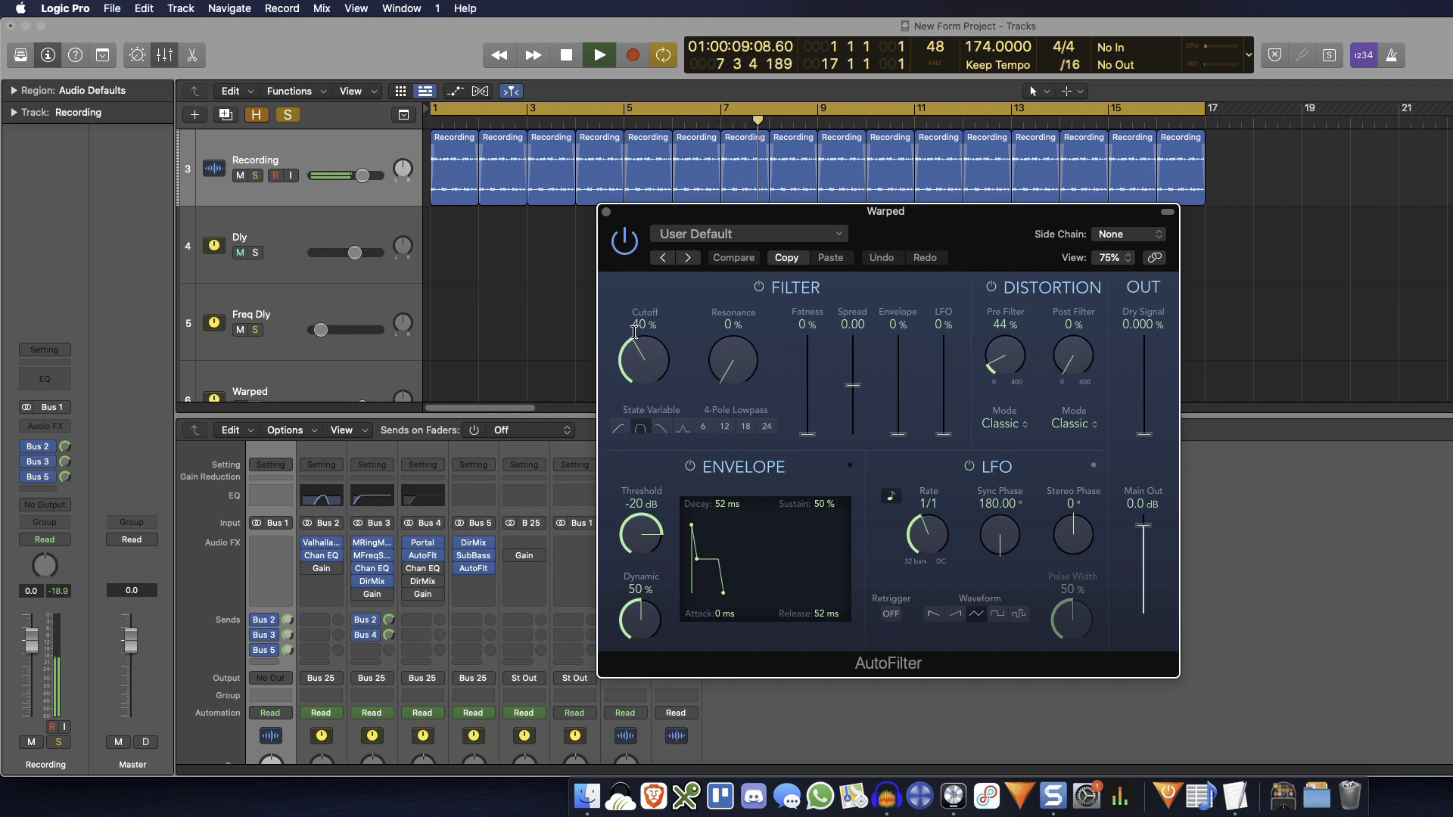
Enable AutoFilter, Channel EQ and Direction Mixer on the Warped channel during playback, closing each plug-in window.
left_click(607, 214)
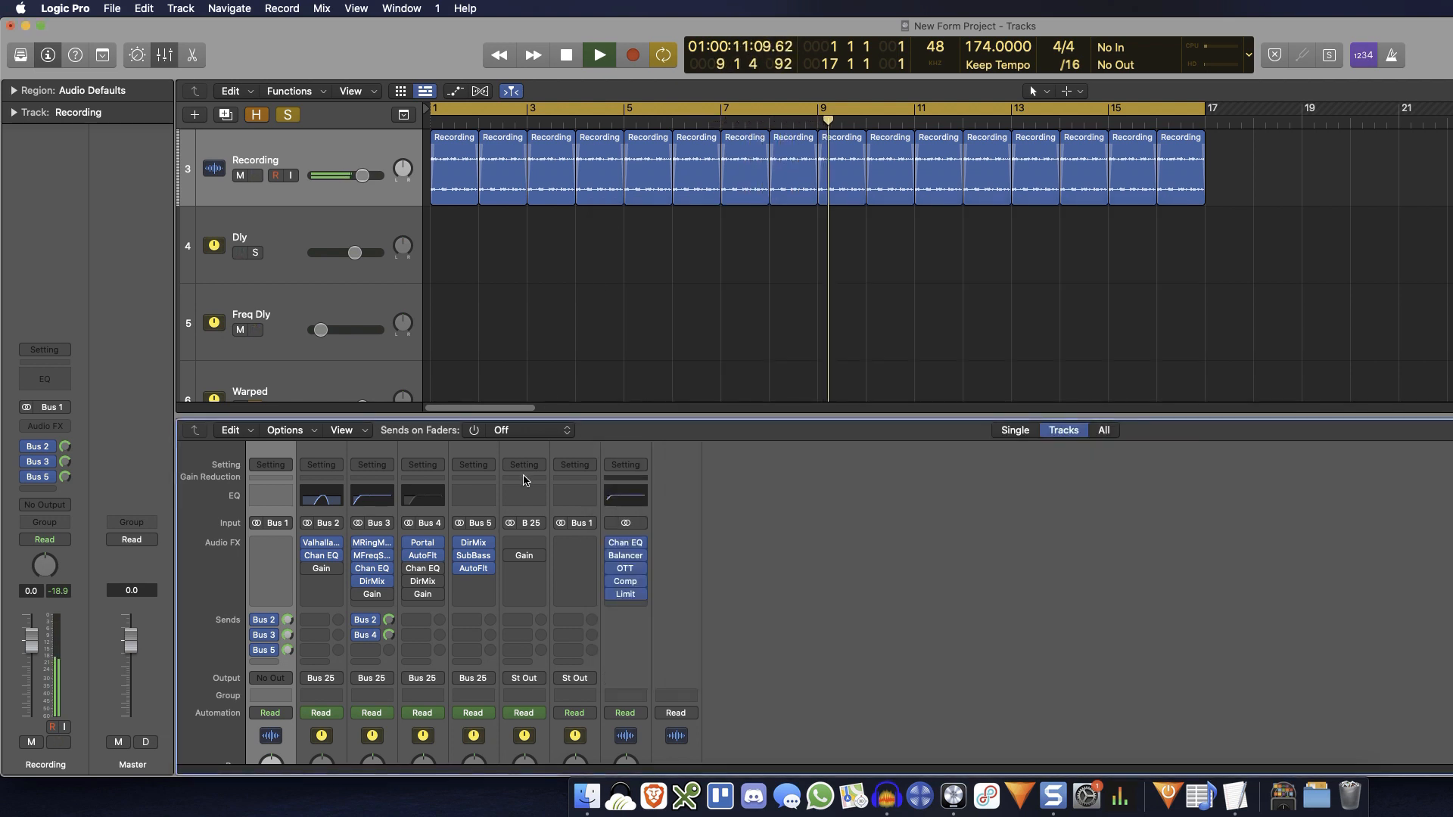
left_click(423, 571)
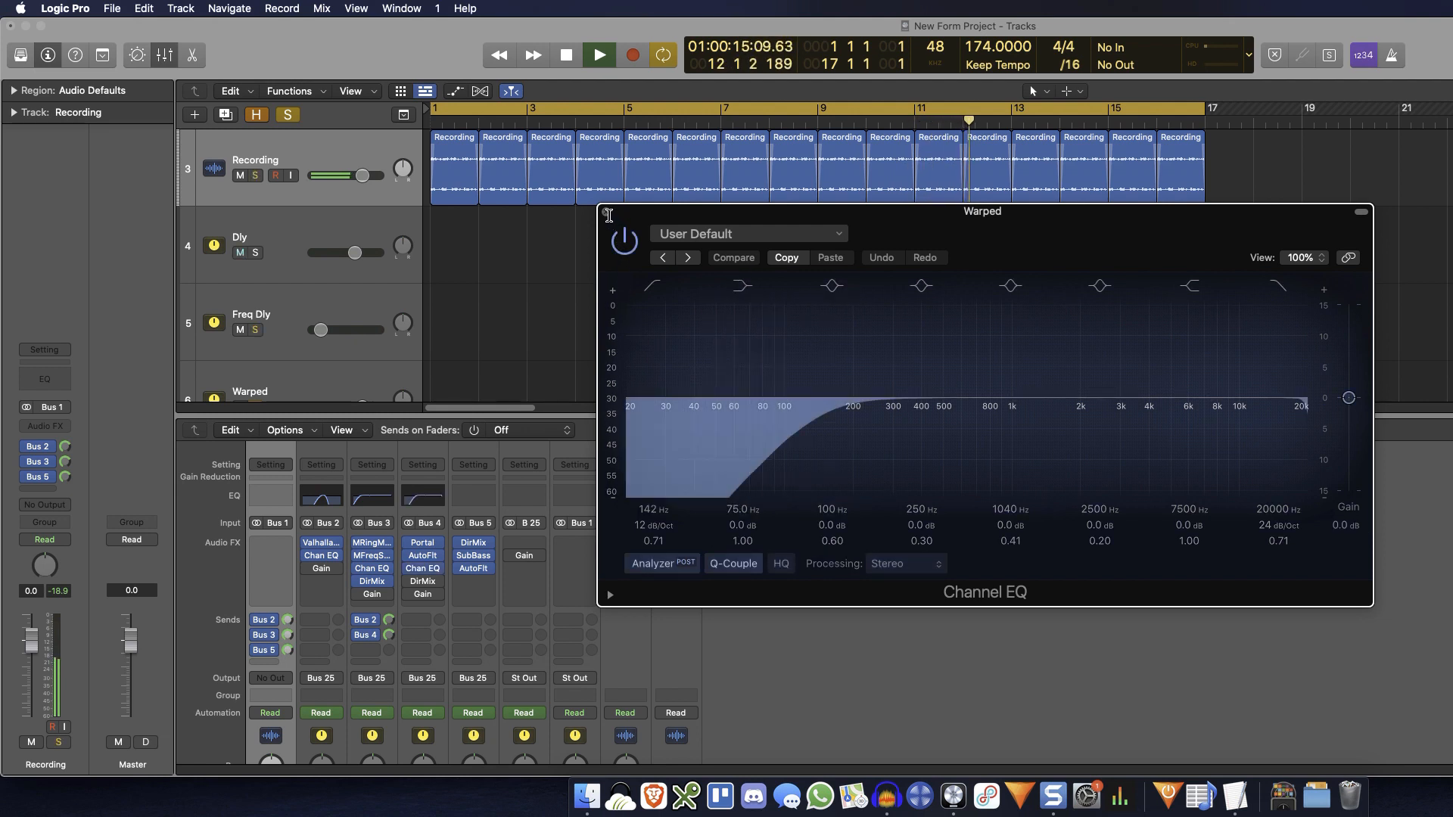
left_click(606, 212)
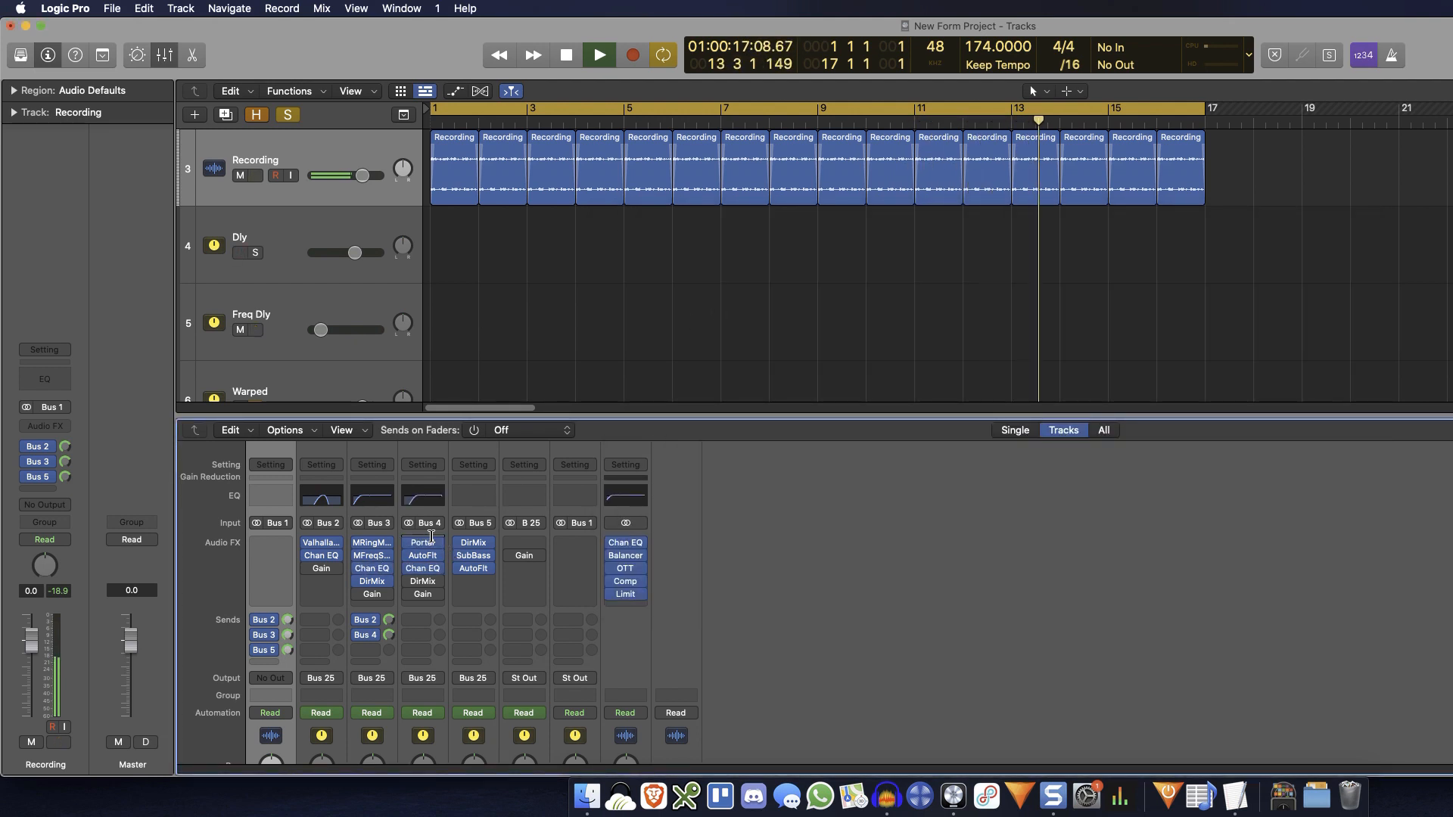
left_click(422, 581)
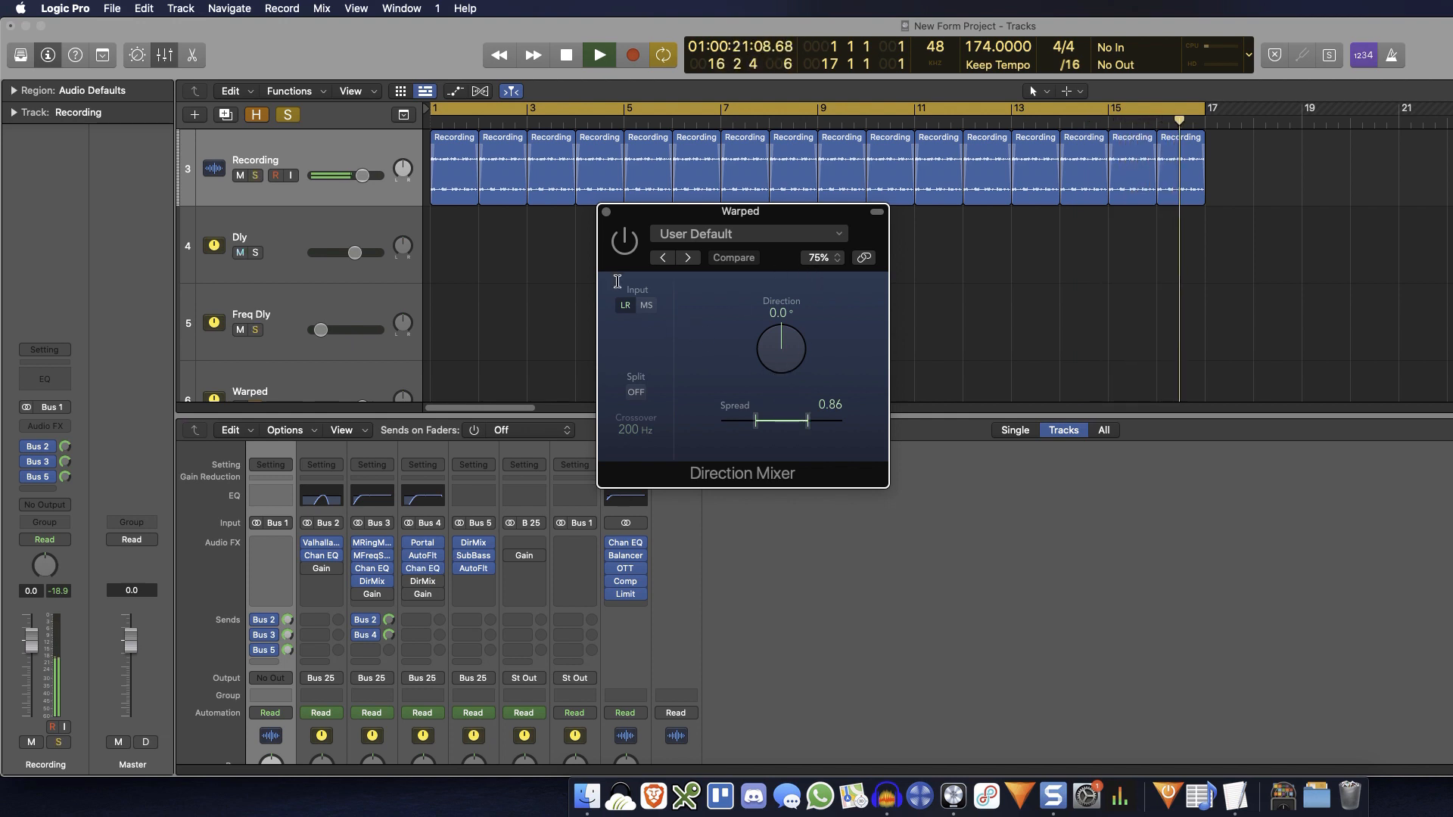
left_click(606, 212)
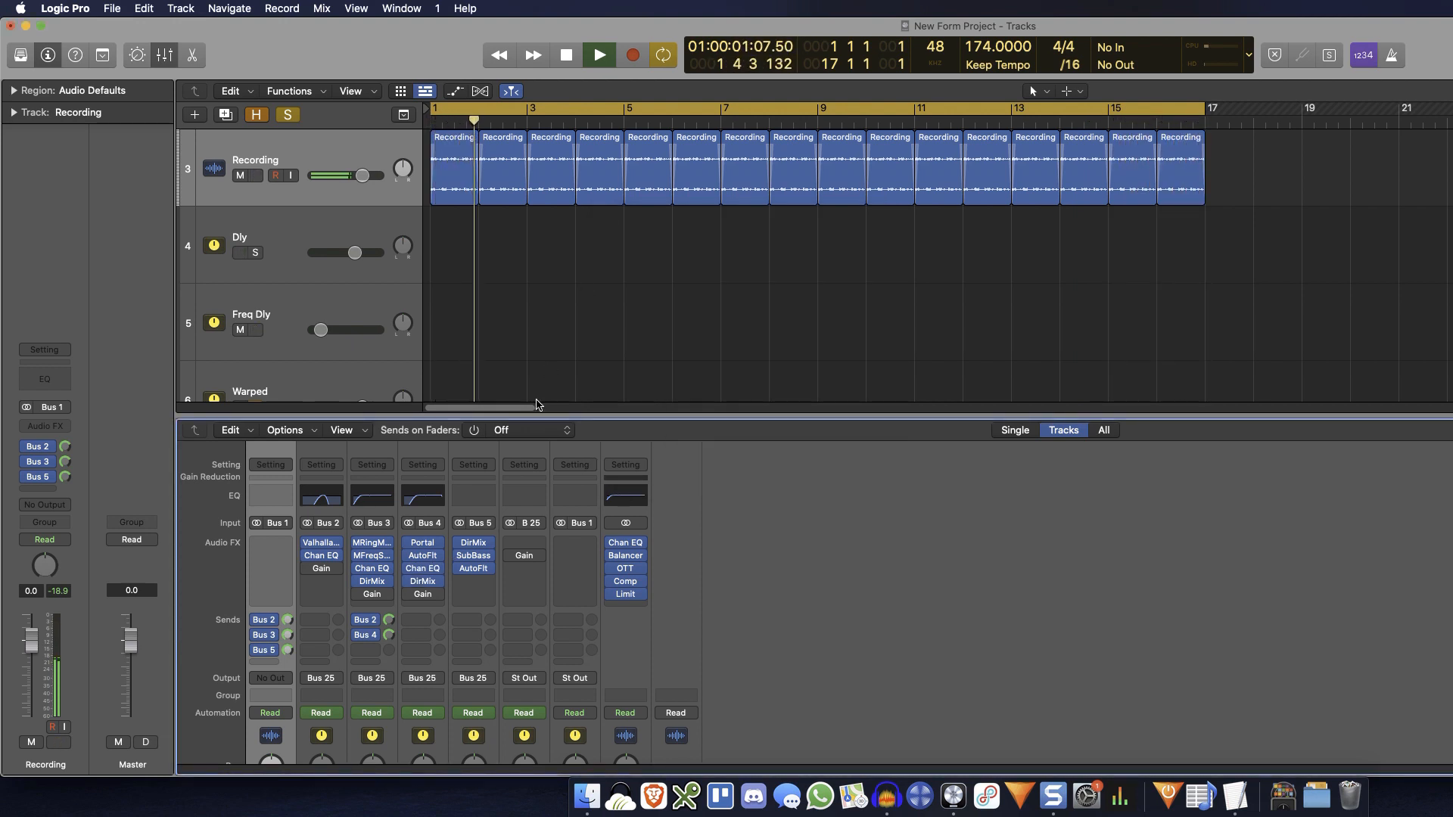
Disable the Warped solo to hear the channel in the full mix, and stop playback.
scroll(511, 509, "down", 6)
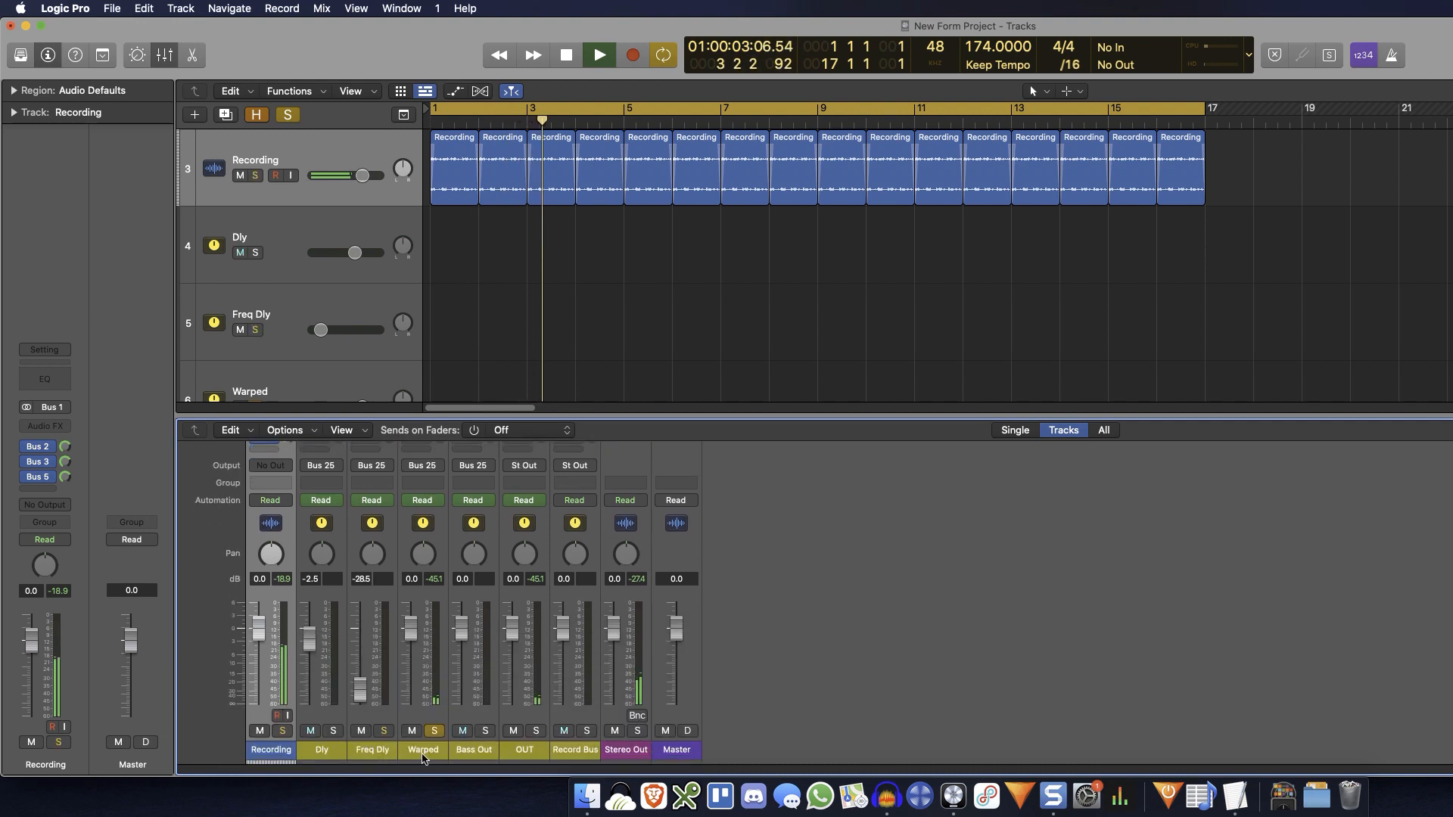
left_click(435, 731)
left_click(435, 732)
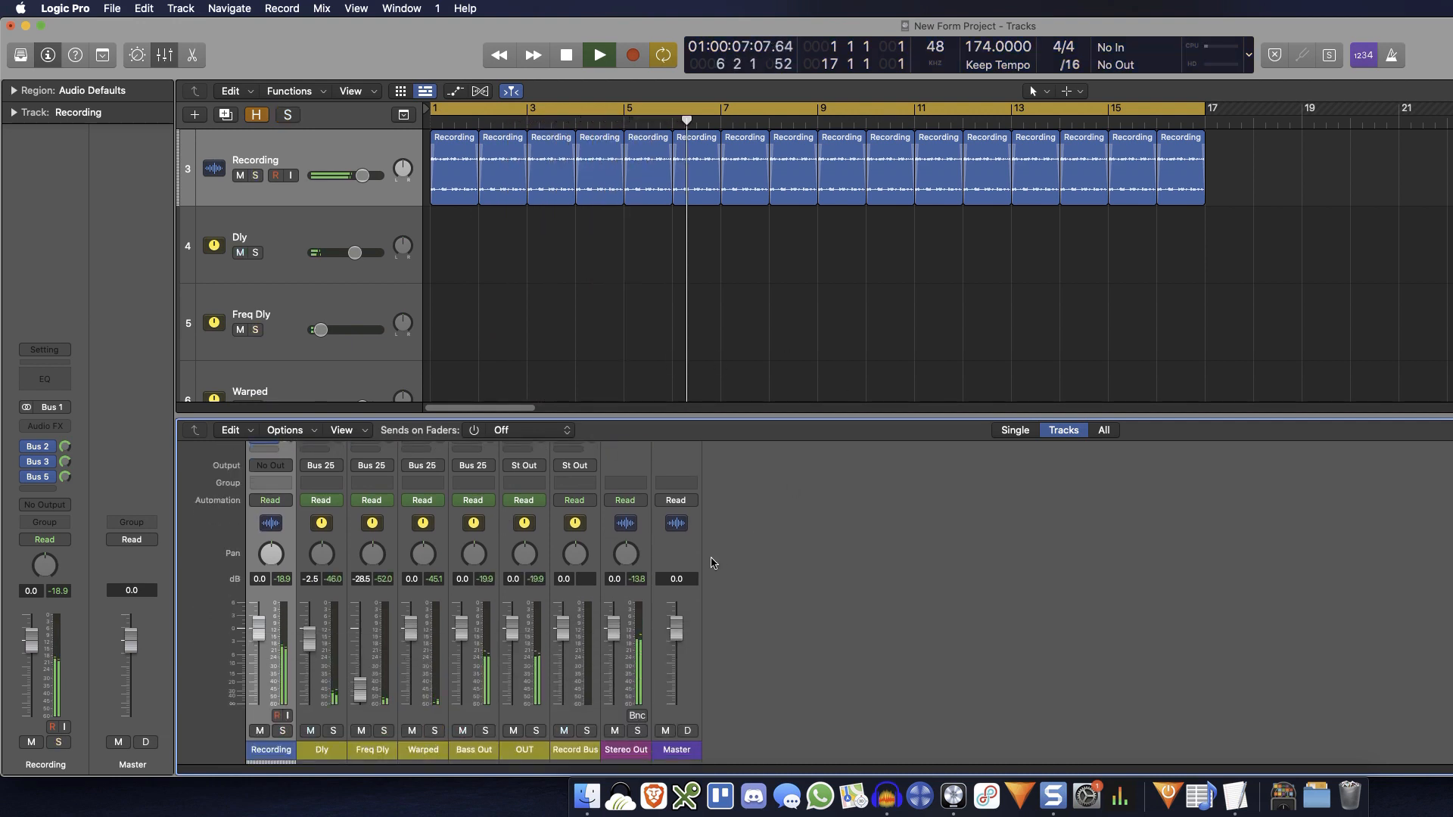
scroll(535, 595, "up", 3)
scroll(536, 595, "up", 5)
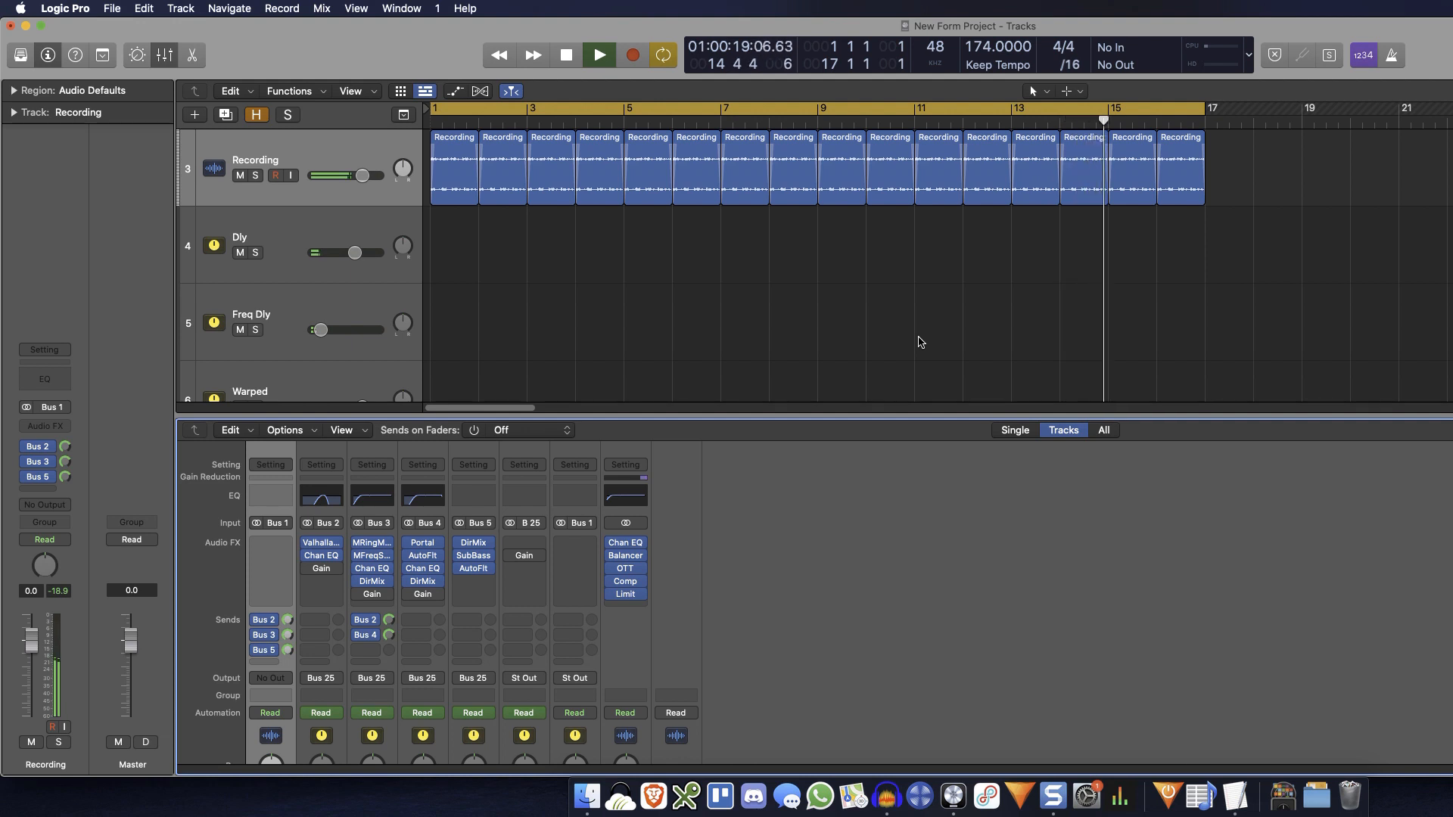
key("space")
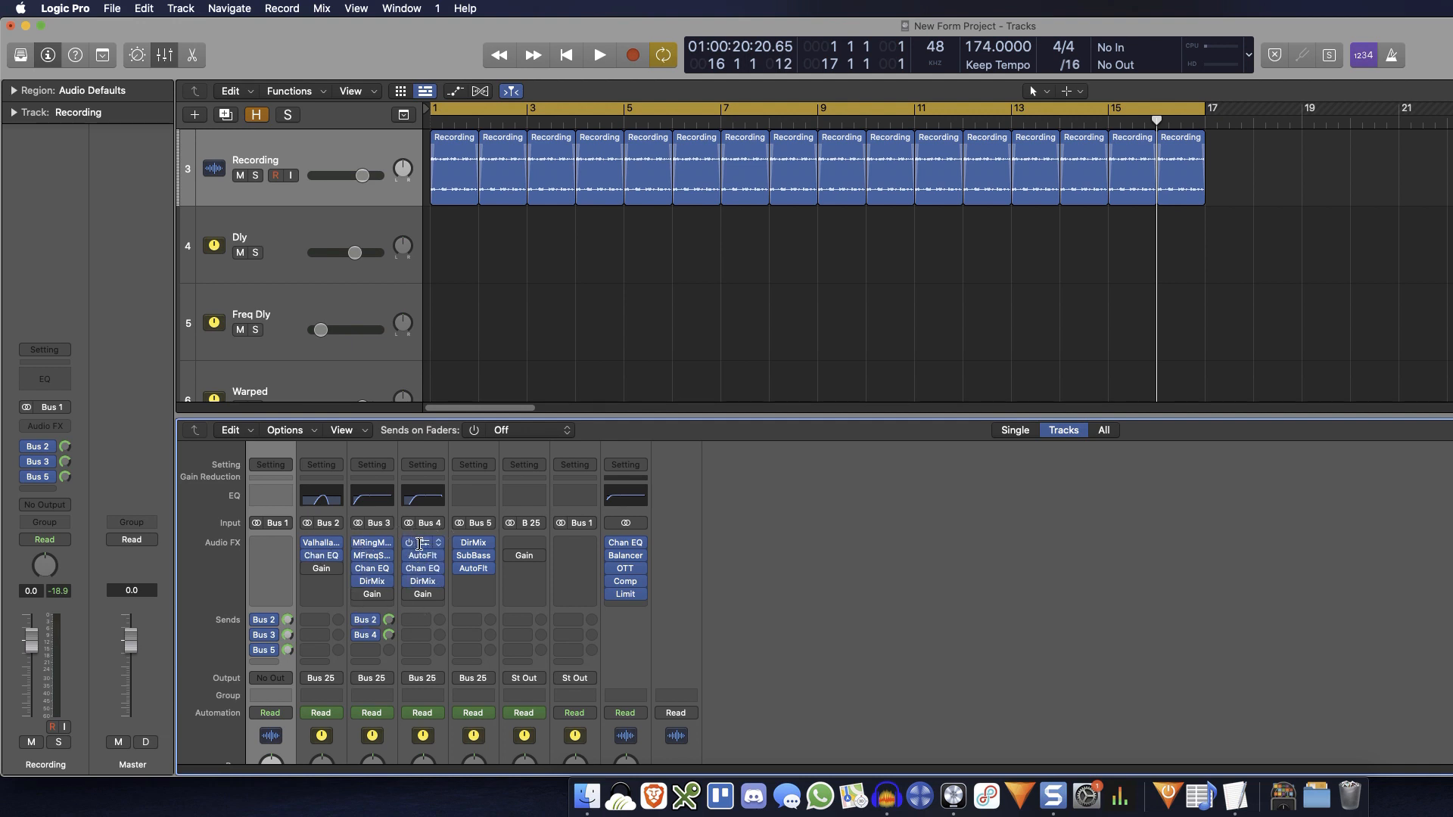
Review the Channel EQ and Balancer settings on the Stereo Out channel, closing each plug-in window.
mouse_move(423, 545)
left_click(625, 543)
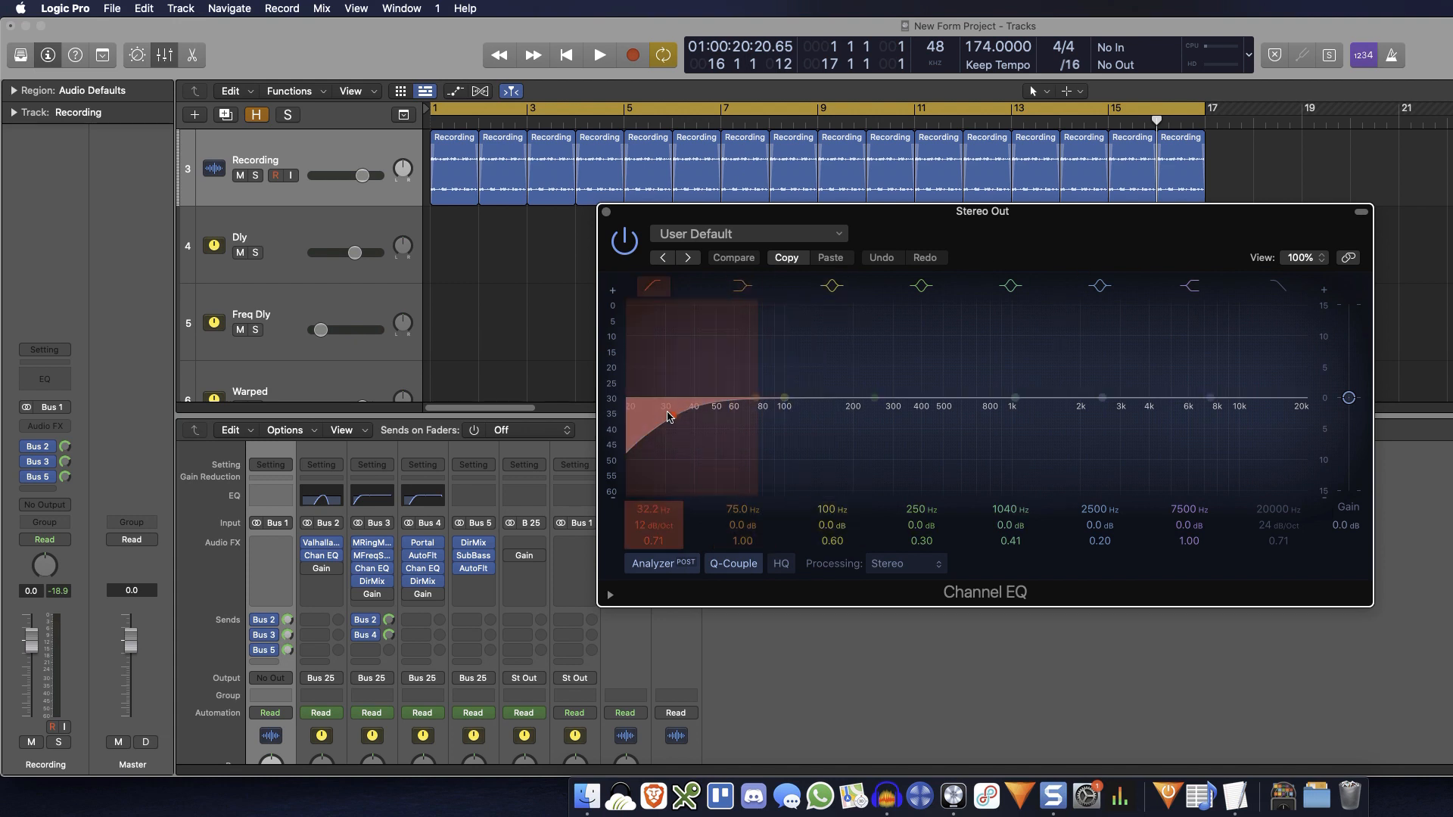
left_click(606, 212)
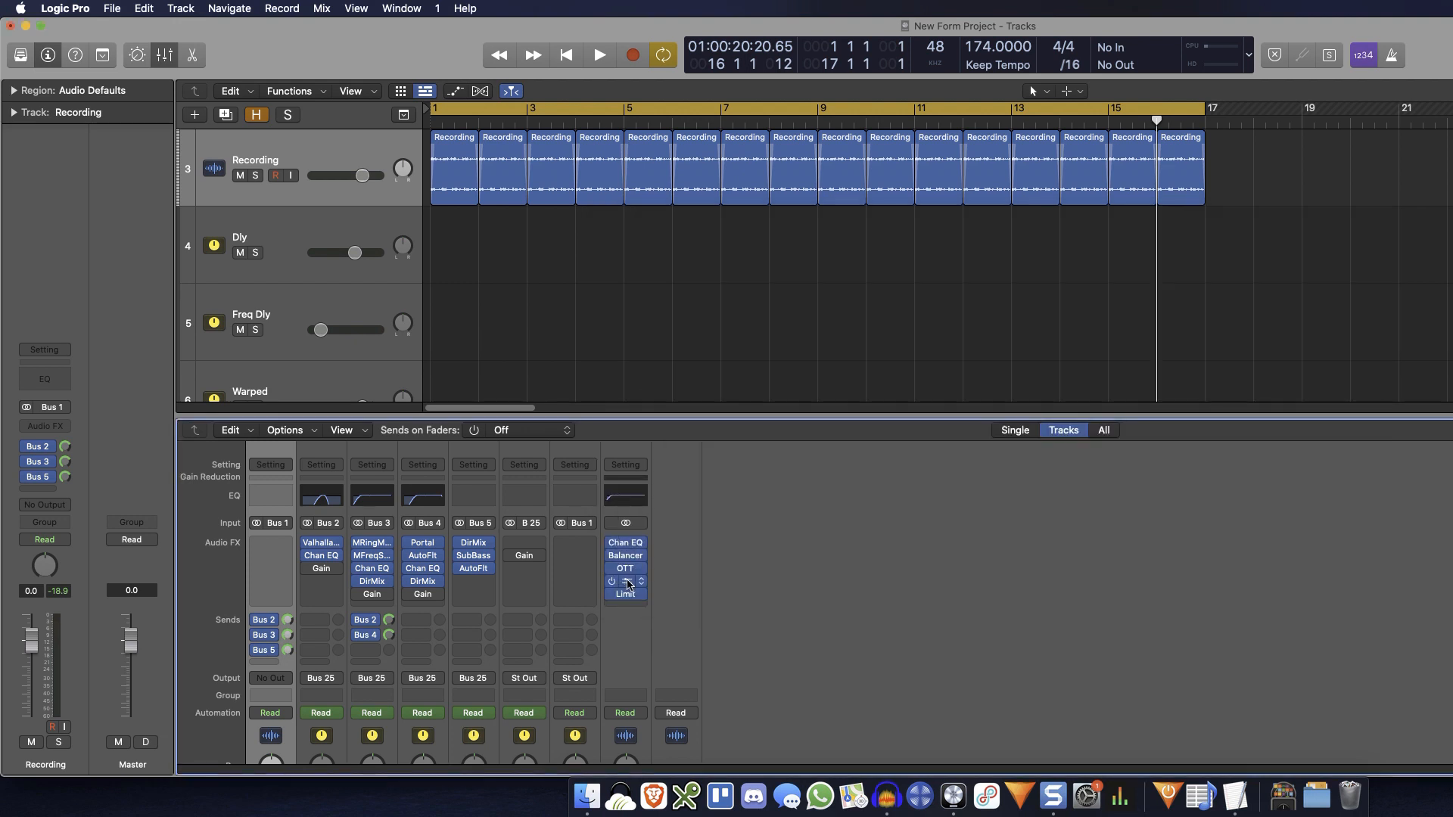
left_click(626, 560)
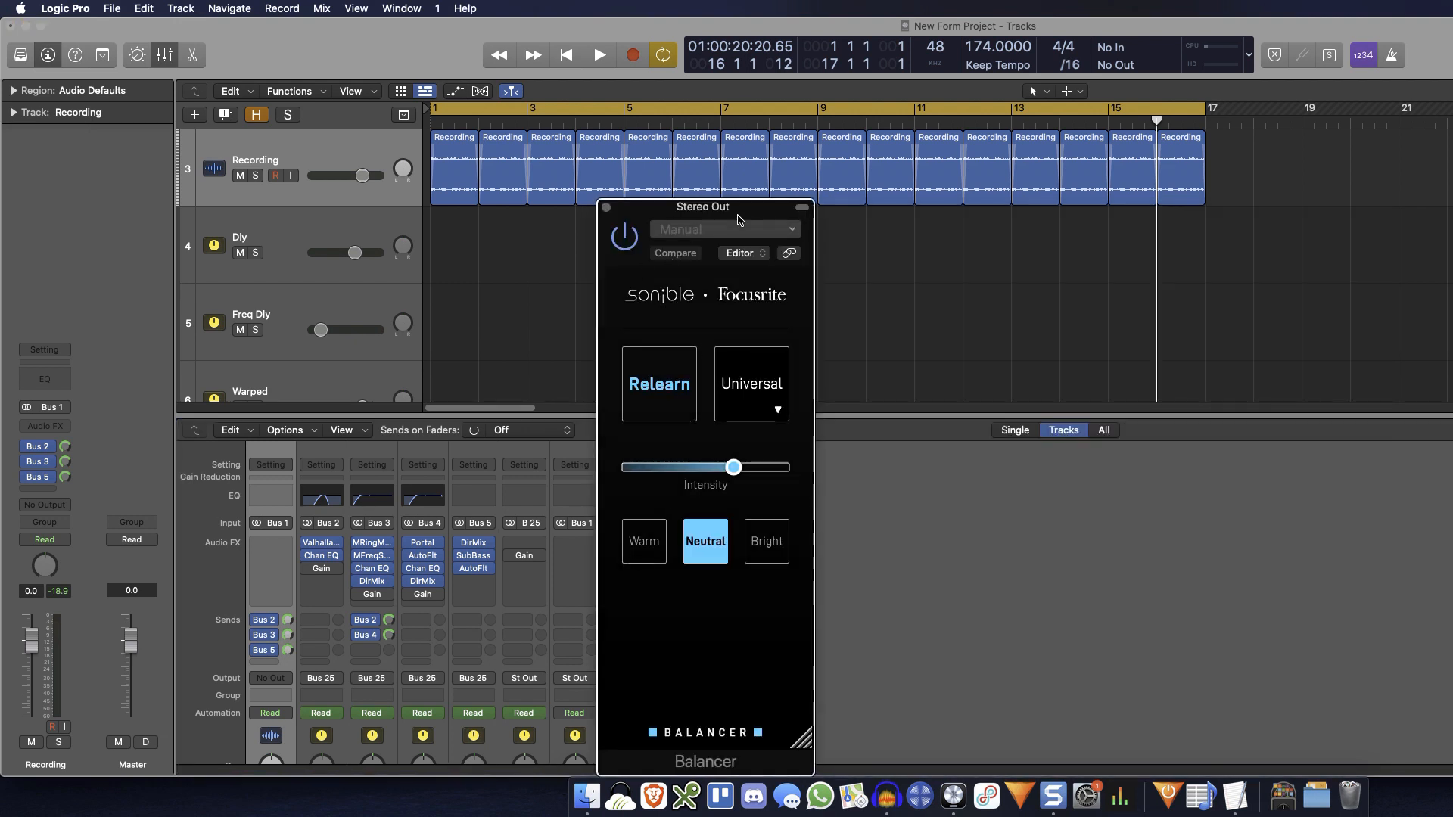
left_click_drag(746, 212, 920, 155)
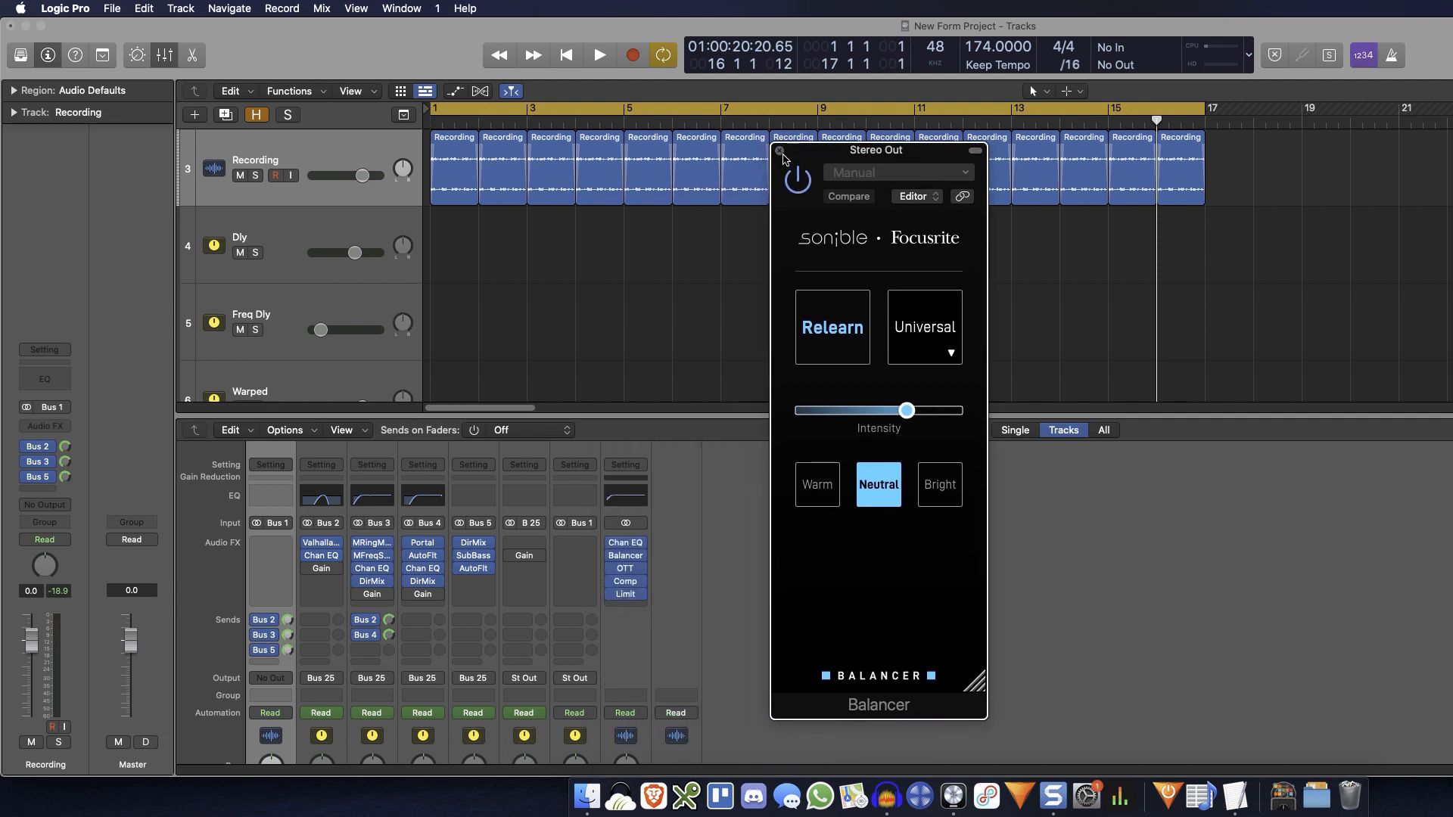
left_click(779, 151)
Review the OTT and Compressor settings on the Stereo Out channel, closing each plug-in window.
left_click(625, 568)
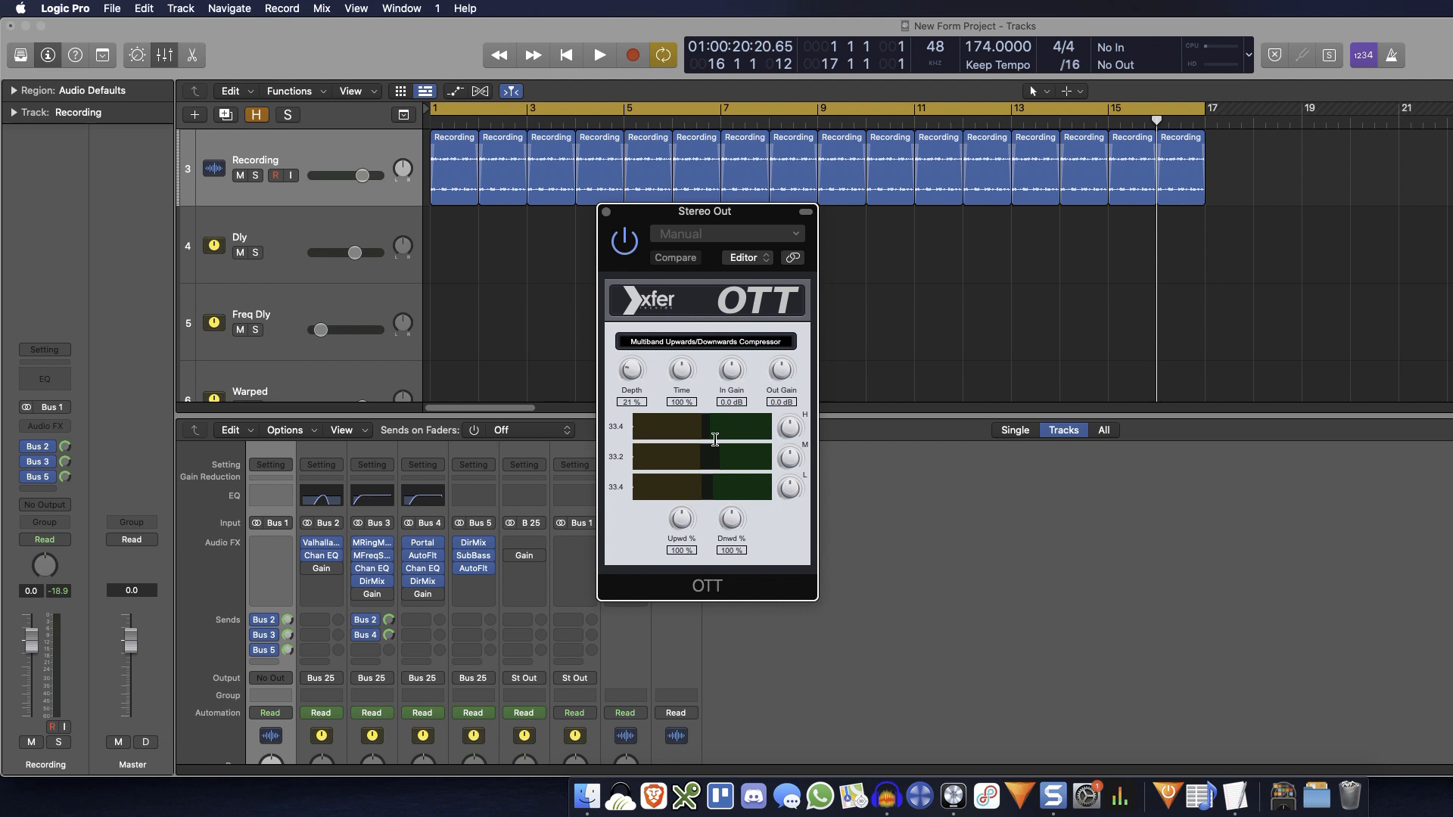
left_click(606, 212)
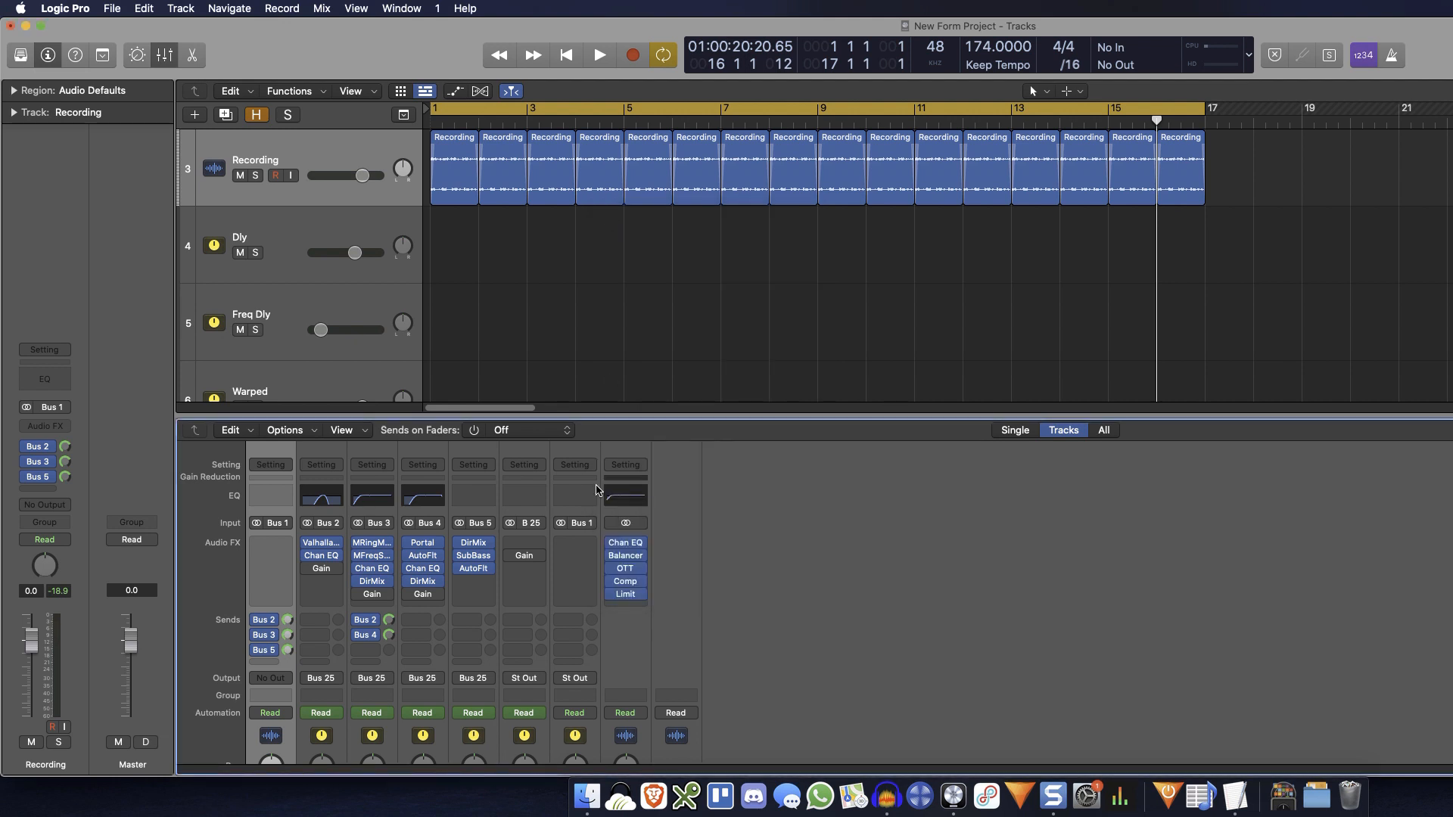
left_click(625, 581)
left_click_drag(1047, 221, 902, 138)
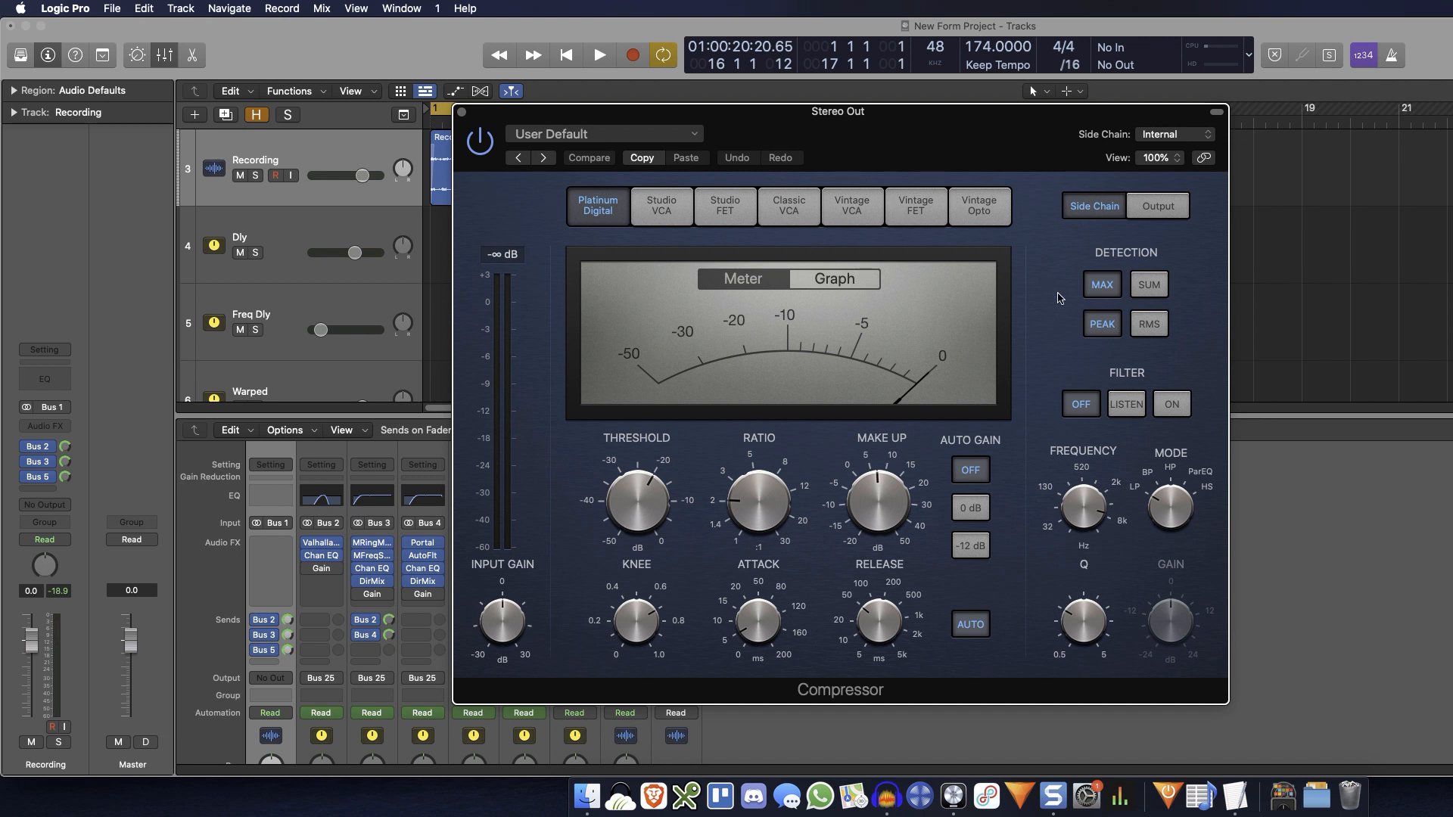
mouse_move(723, 506)
left_click(460, 114)
Return the playhead to the start of bar 1 and enlarge the tracks area to show the Warped track.
left_click_drag(687, 121, 430, 122)
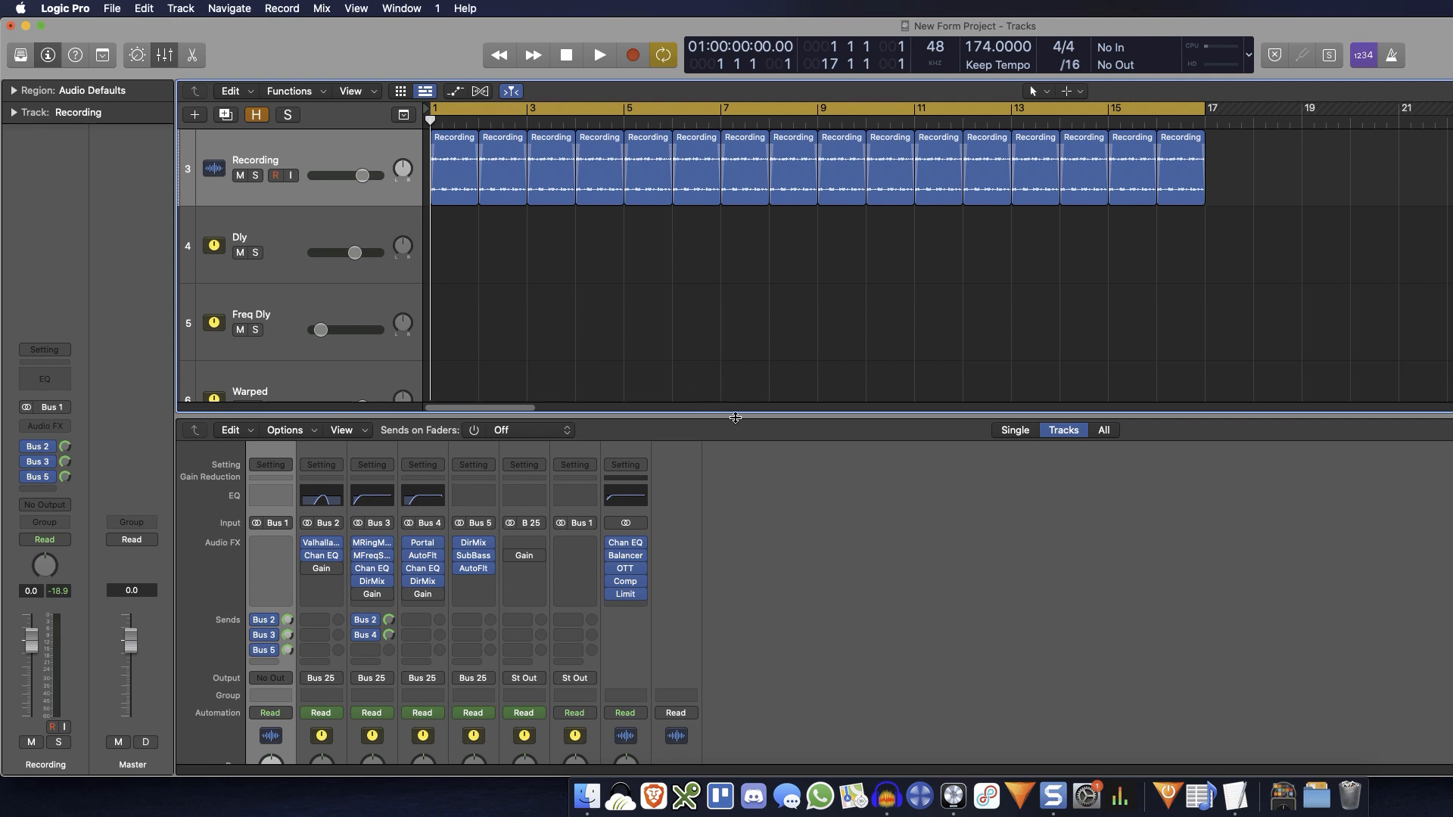
left_click_drag(735, 416, 735, 471)
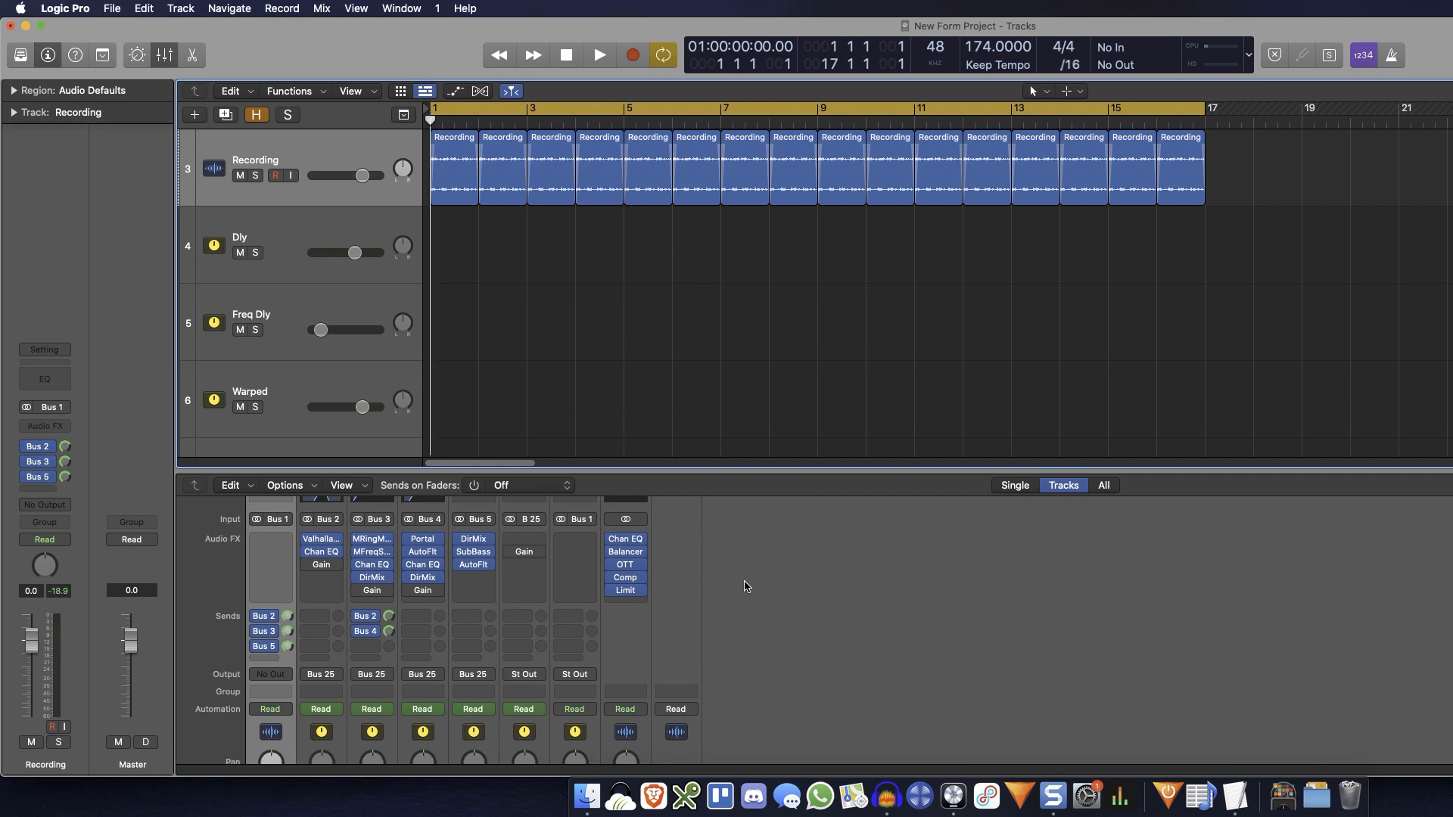
scroll(745, 586, "down", 5)
scroll(745, 586, "up", 5)
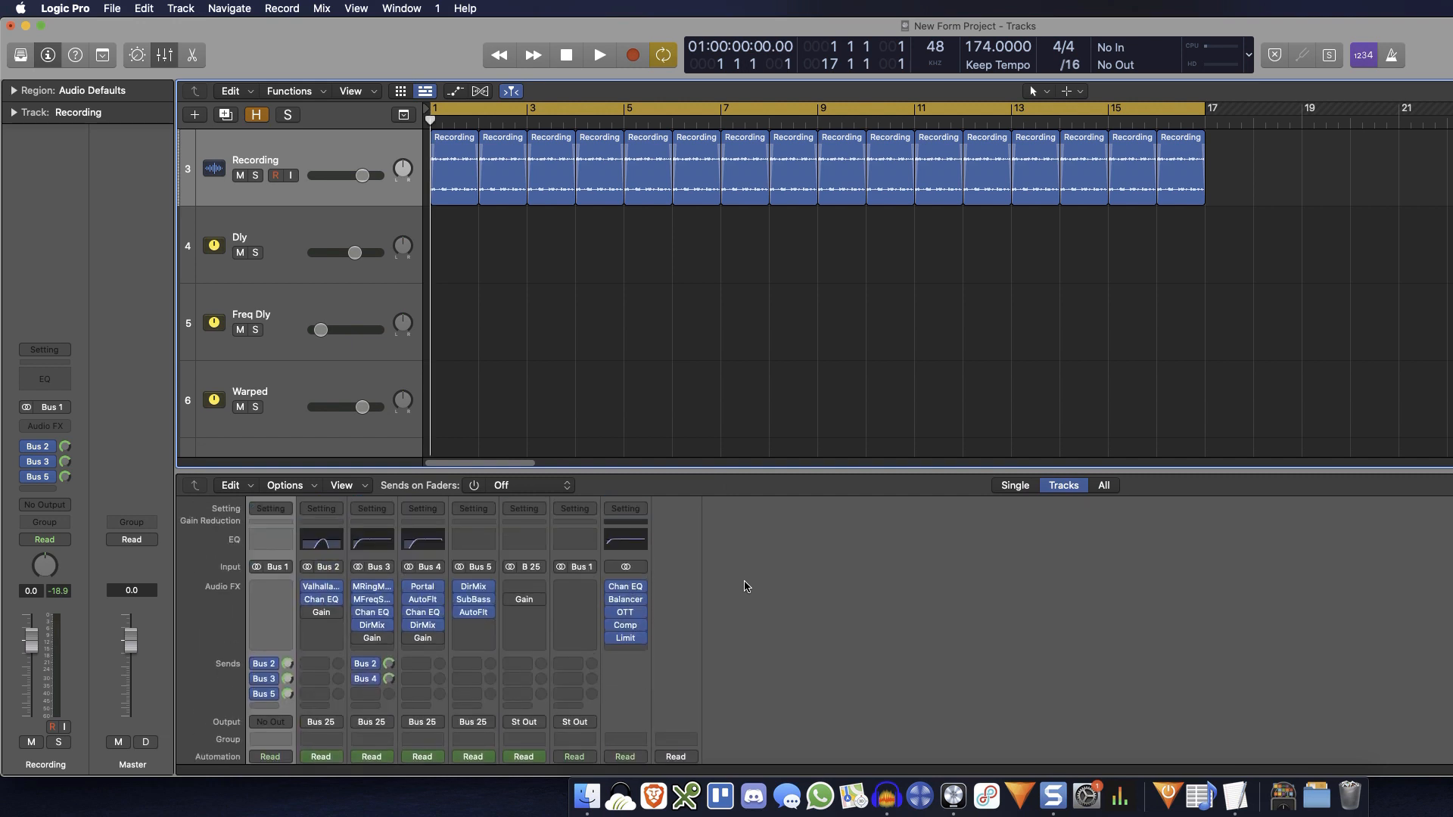